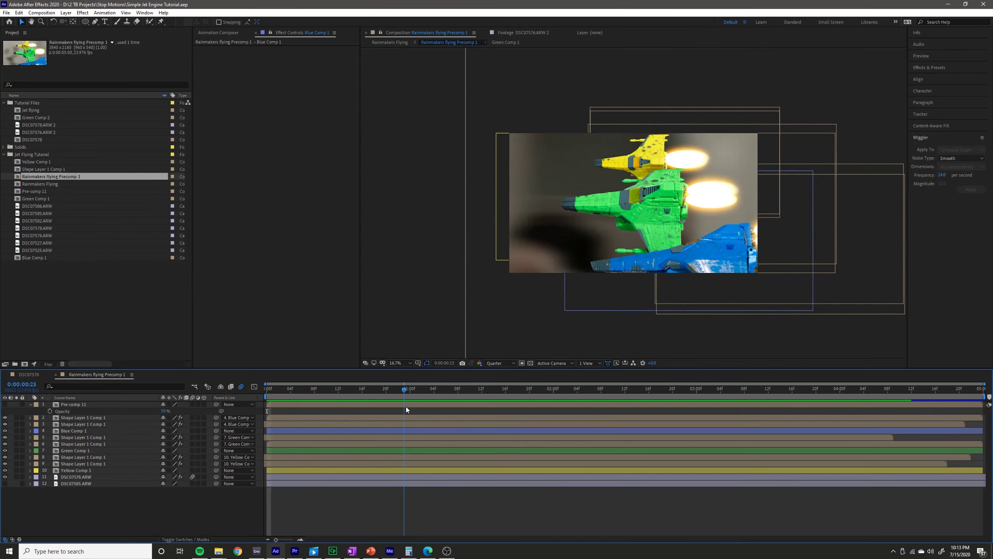
- Look over the Patreon page showing the $1 and $3 membership tiers
{"action": "left_click_drag", "start_coordinate": [406, 407], "coordinate": [238, 401]}
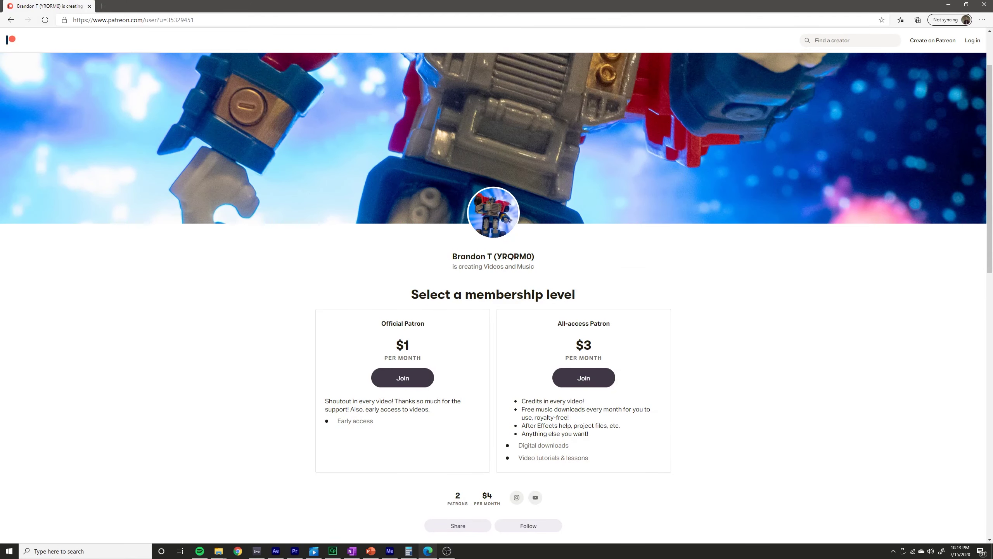
{"action": "scroll", "coordinate": [640, 417], "scroll_direction": "down", "scroll_amount": 3}
{"action": "scroll", "coordinate": [638, 417], "scroll_direction": "up", "scroll_amount": 5}
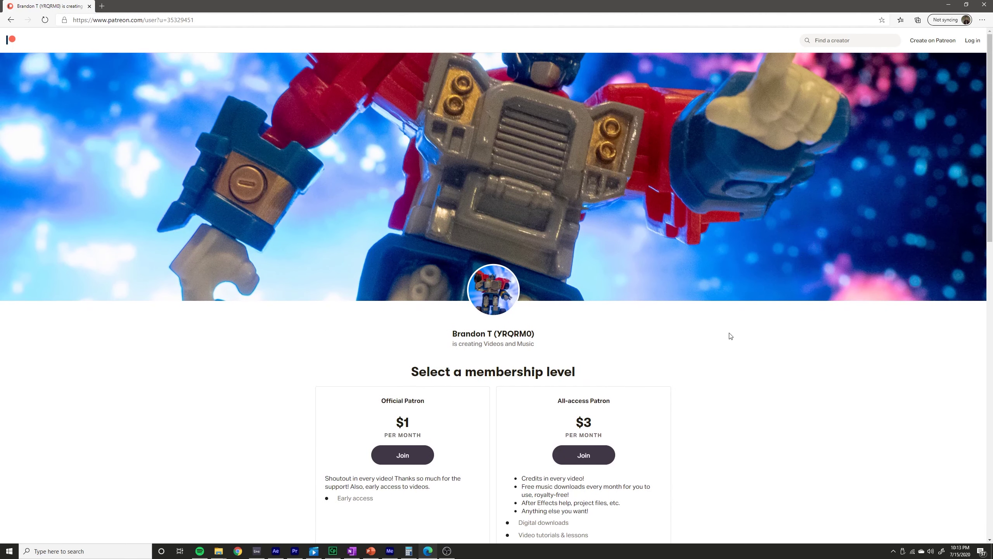
- Return to After Effects and preview the flying animation, background photo and green jet photo
{"action": "left_click", "coordinate": [948, 5]}
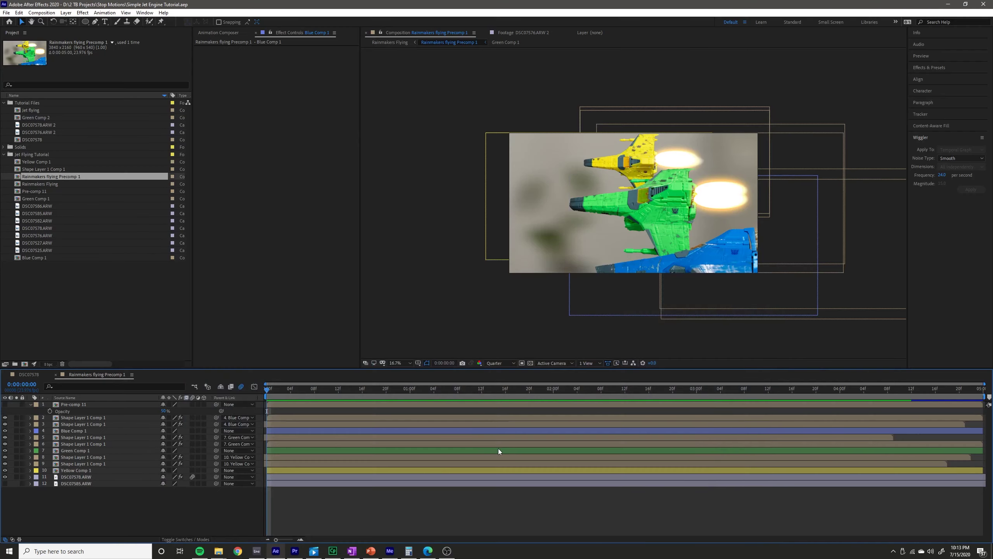
{"action": "left_click_drag", "start_coordinate": [350, 389], "coordinate": [325, 398]}
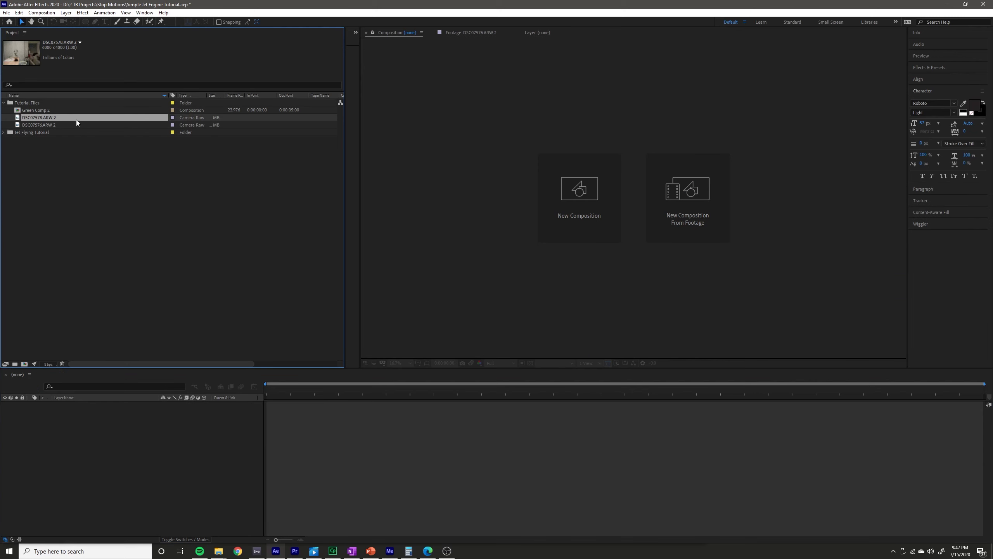
{"action": "double_click", "coordinate": [74, 118]}
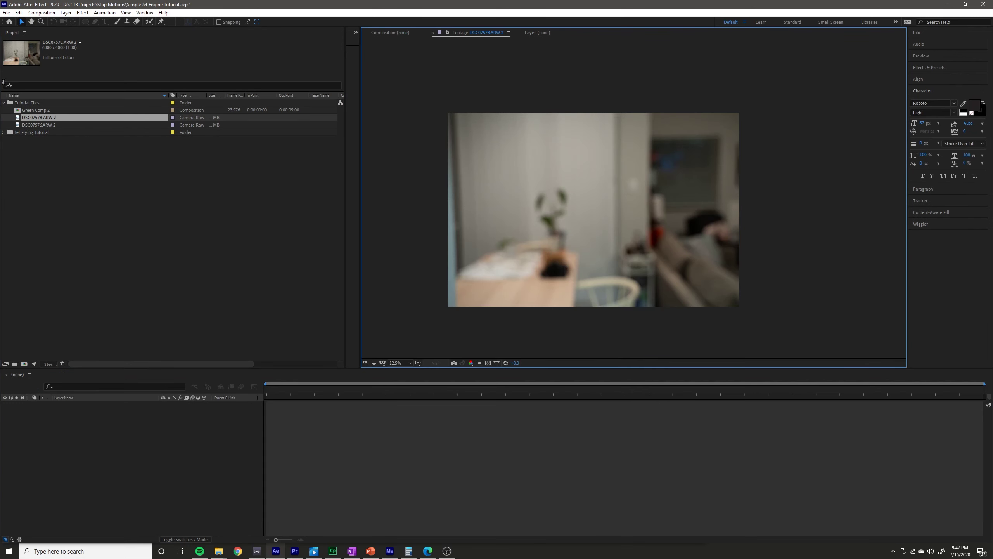
{"action": "double_click", "coordinate": [50, 124]}
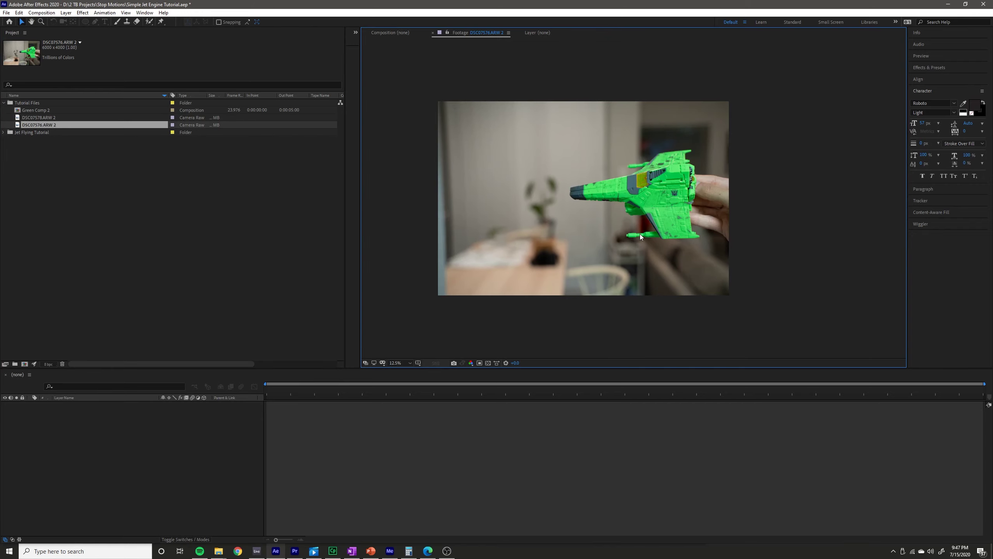
- Make a new composition from the background photo DSC07578.ARW 2
{"action": "left_click", "coordinate": [5, 132]}
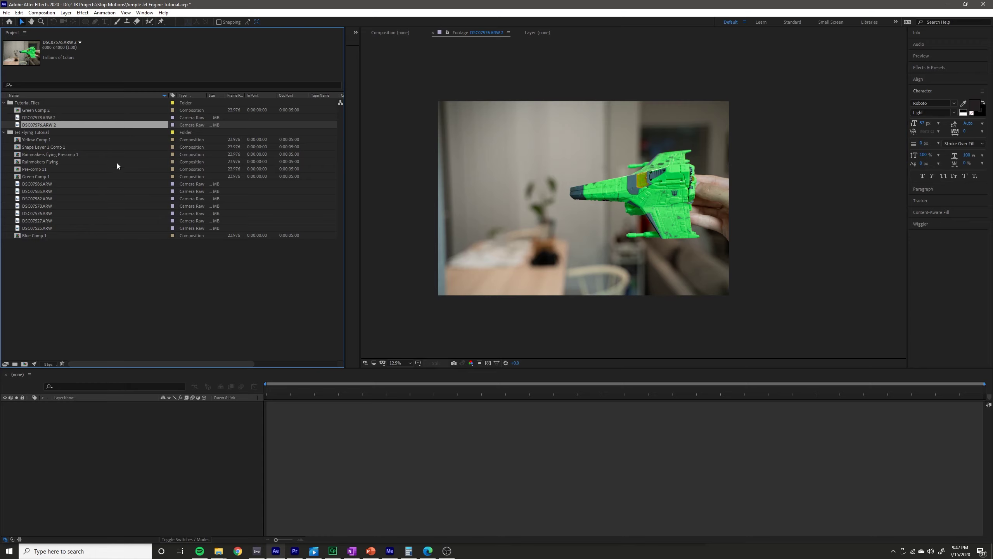
{"action": "left_click", "coordinate": [5, 132]}
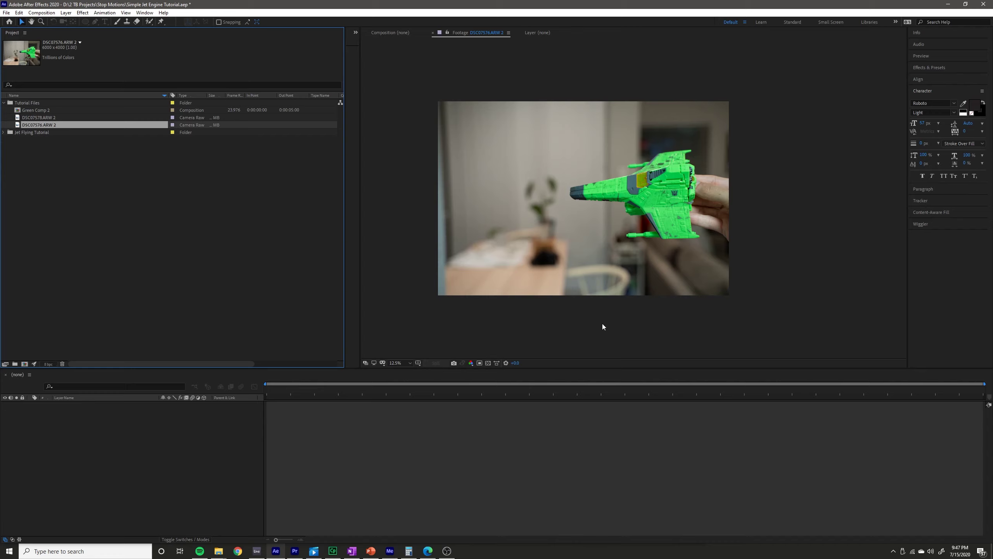
{"action": "left_click", "coordinate": [44, 118]}
{"action": "left_click_drag", "start_coordinate": [34, 118], "coordinate": [24, 365]}
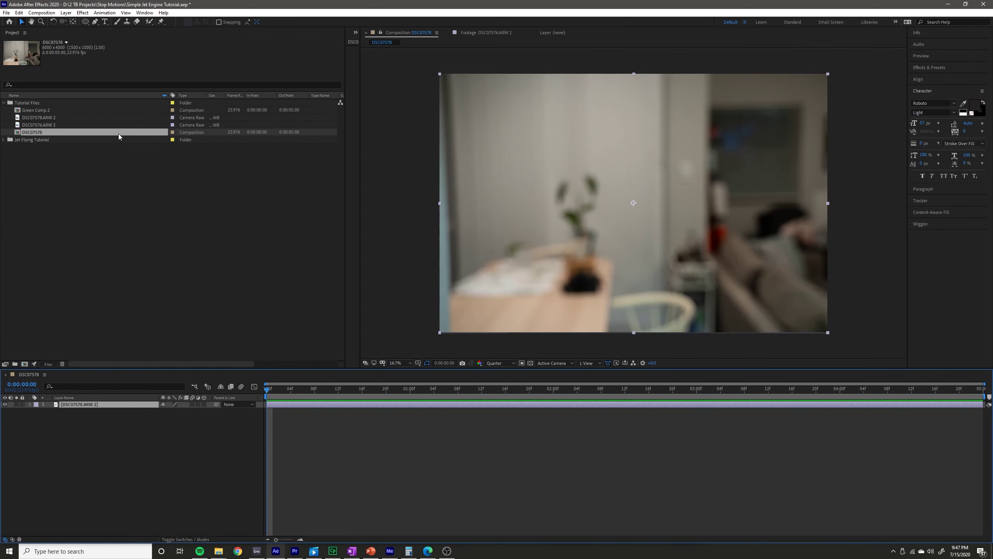
- Add the green jet photo DSC07576.ARW 2 above the background layer
{"action": "left_click", "coordinate": [79, 118]}
{"action": "left_click", "coordinate": [66, 125]}
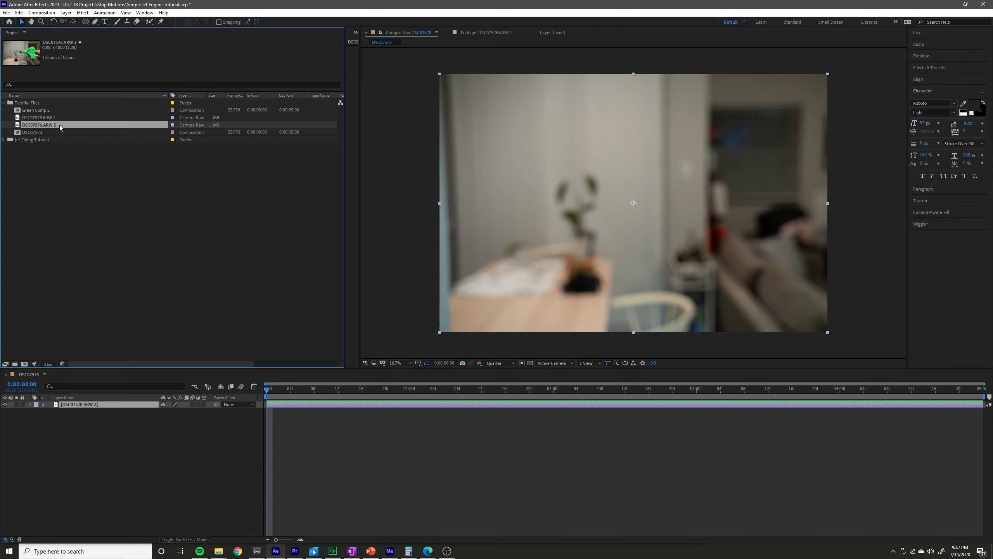
{"action": "left_click_drag", "start_coordinate": [52, 125], "coordinate": [140, 406]}
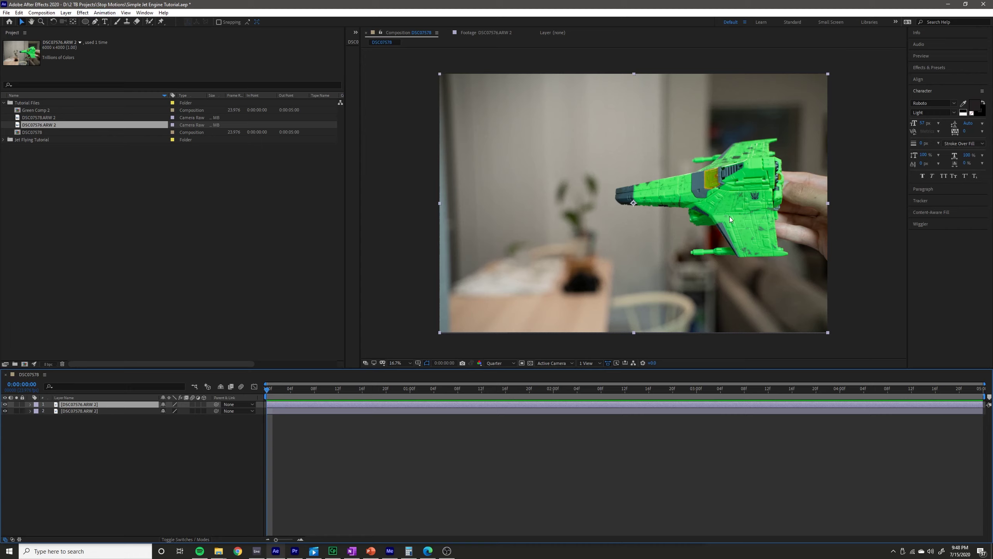
- Draw a closed Pen mask around the jet's outline, cutting away the hand
{"action": "key", "text": "g"}
{"action": "left_click", "coordinate": [785, 258]}
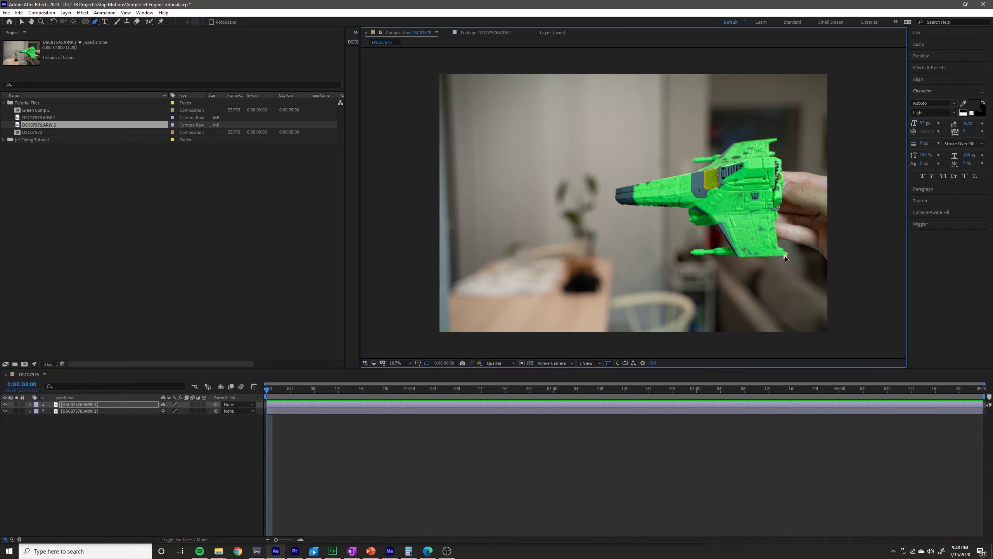
{"action": "left_click", "coordinate": [738, 259]}
{"action": "left_click", "coordinate": [718, 229]}
{"action": "left_click", "coordinate": [672, 223]}
{"action": "left_click", "coordinate": [597, 192]}
{"action": "left_click", "coordinate": [703, 166]}
{"action": "left_click", "coordinate": [735, 141]}
{"action": "left_click", "coordinate": [779, 134]}
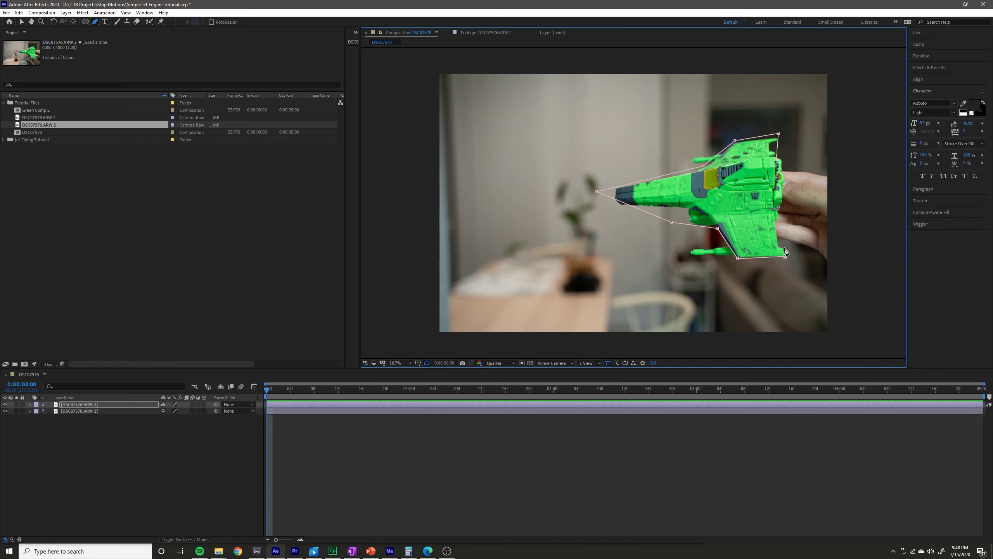
{"action": "left_click", "coordinate": [785, 257]}
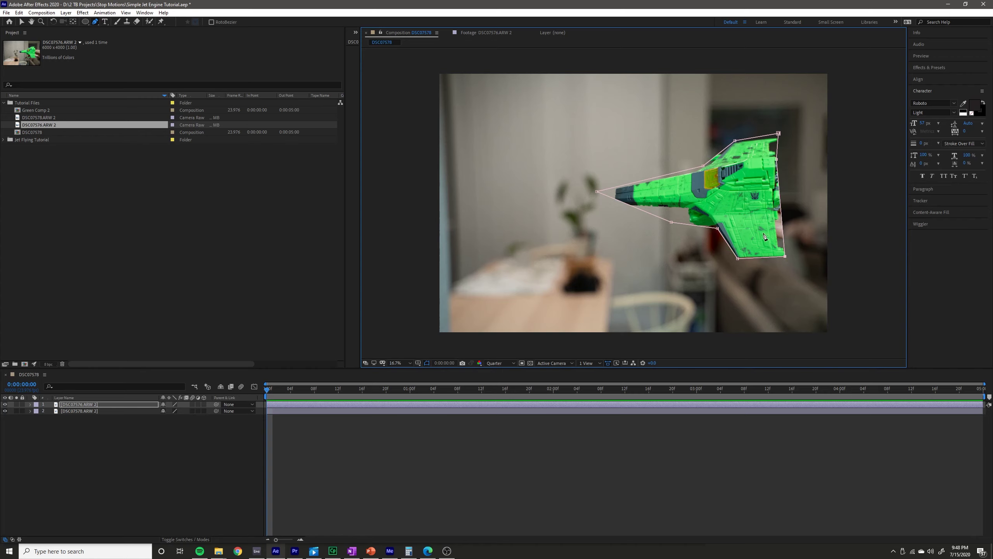
- Reposition the masked jet layer within the frame
{"action": "key", "text": "v"}
{"action": "left_click", "coordinate": [752, 227]}
{"action": "left_click_drag", "start_coordinate": [751, 202], "coordinate": [785, 214]}
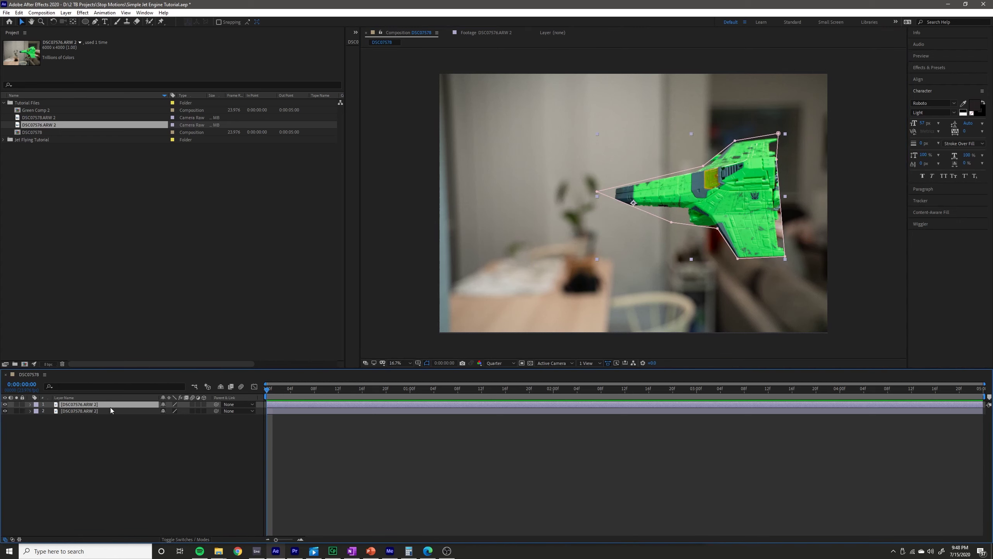
- Replace the masked jet layer with the Green Comp 2 nested composition
{"action": "key", "text": "Delete"}
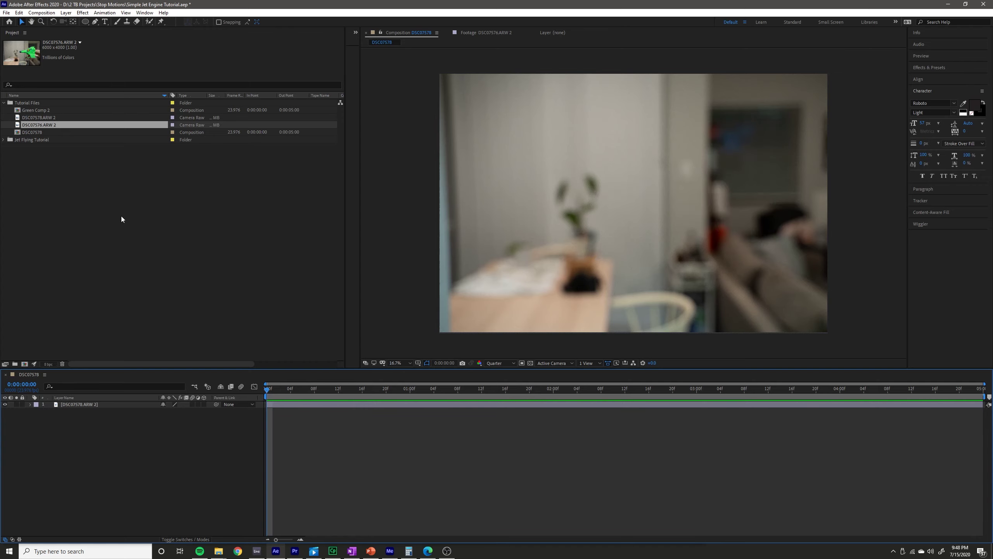
{"action": "left_click_drag", "start_coordinate": [41, 110], "coordinate": [117, 403]}
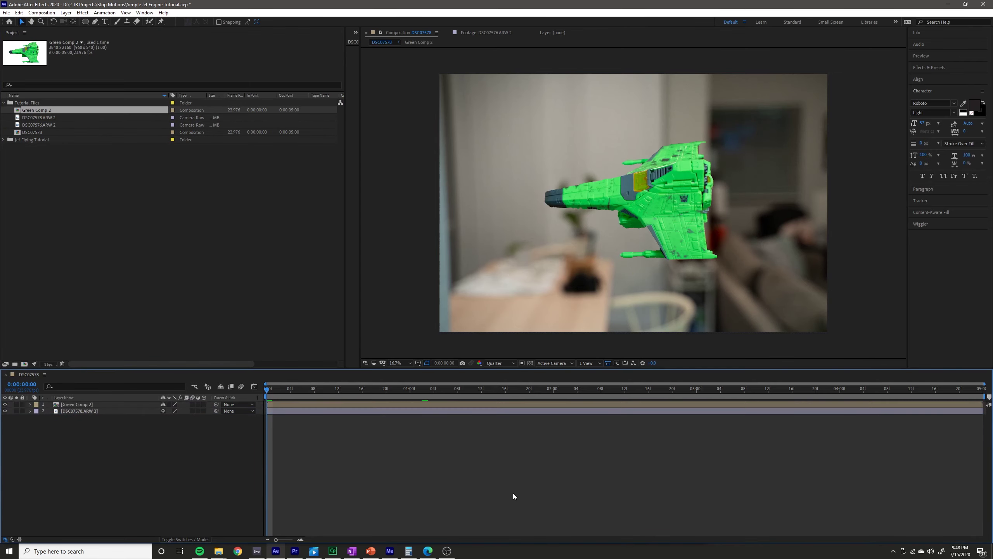
{"action": "left_click", "coordinate": [41, 12]}
{"action": "left_click", "coordinate": [59, 33]}
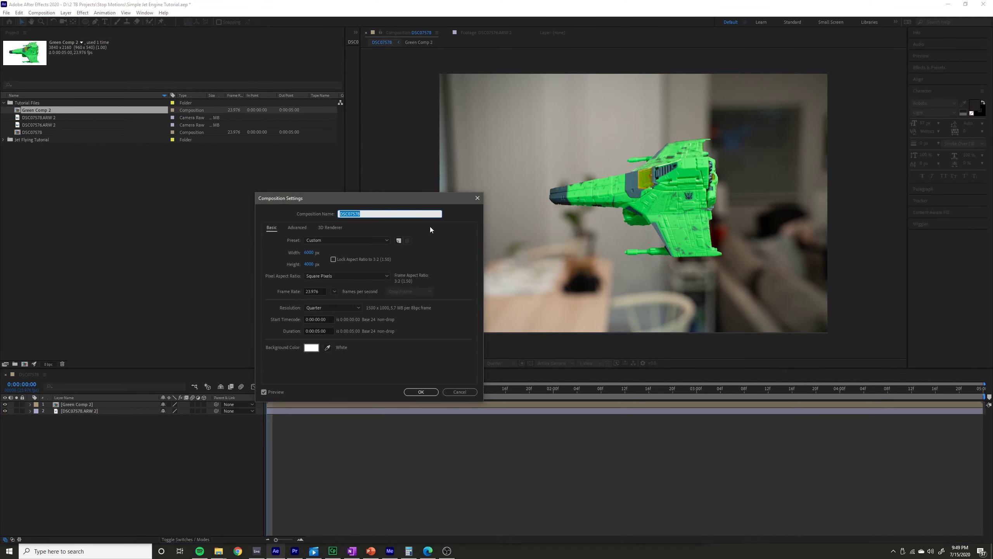
- Set the composition size to 3840×2160 in Composition Settings
{"action": "left_click_drag", "start_coordinate": [378, 197], "coordinate": [508, 210]}
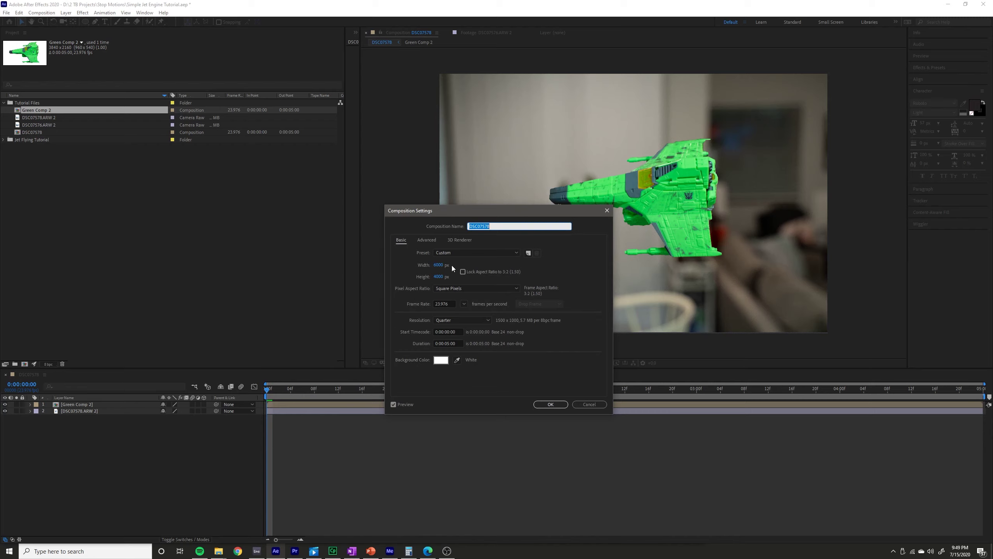
{"action": "left_click", "coordinate": [440, 265]}
{"action": "left_click", "coordinate": [440, 265]}
{"action": "type", "text": "1920"}
{"action": "key", "text": "Tab"}
{"action": "type", "text": "1080"}
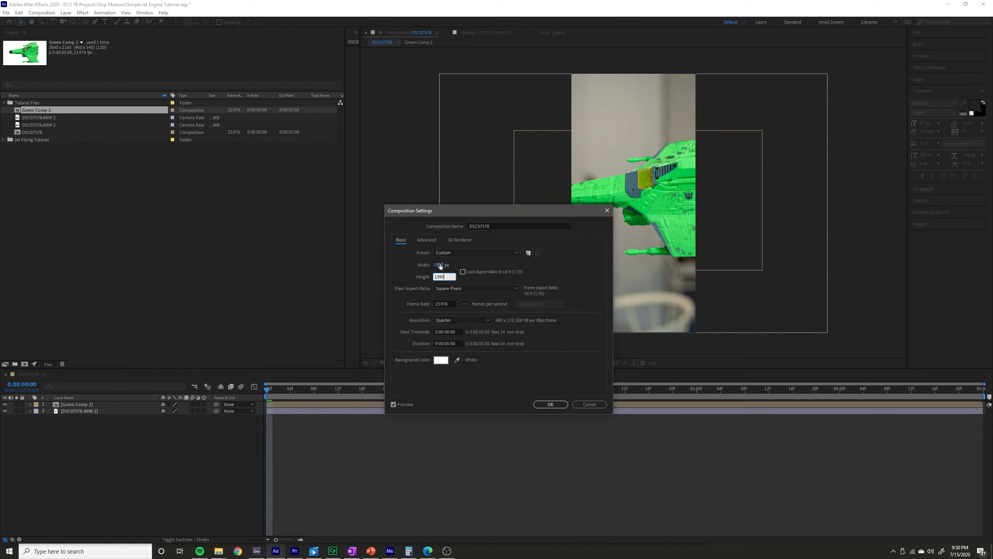
{"action": "left_click", "coordinate": [438, 264]}
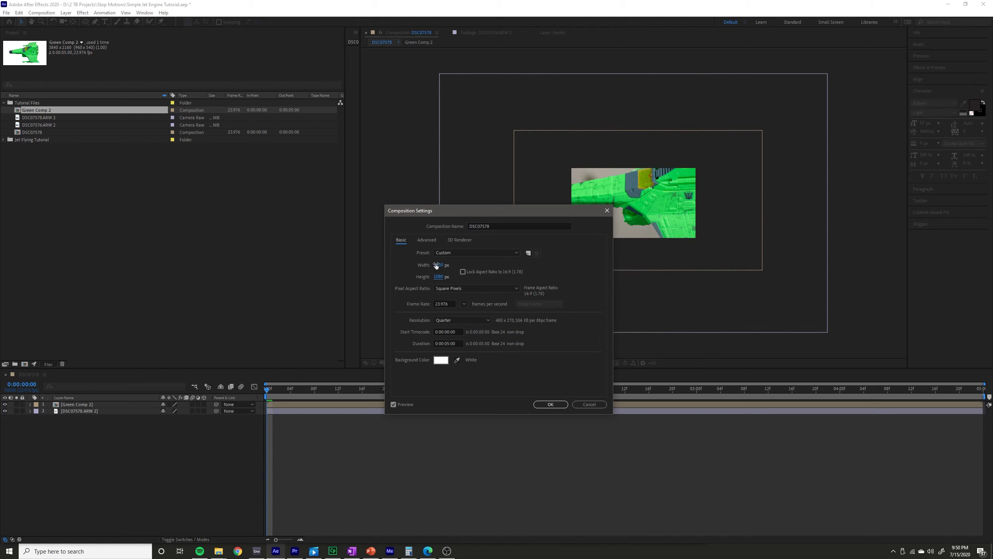
{"action": "type", "text": "3840"}
{"action": "key", "text": "Tab"}
{"action": "type", "text": "2160"}
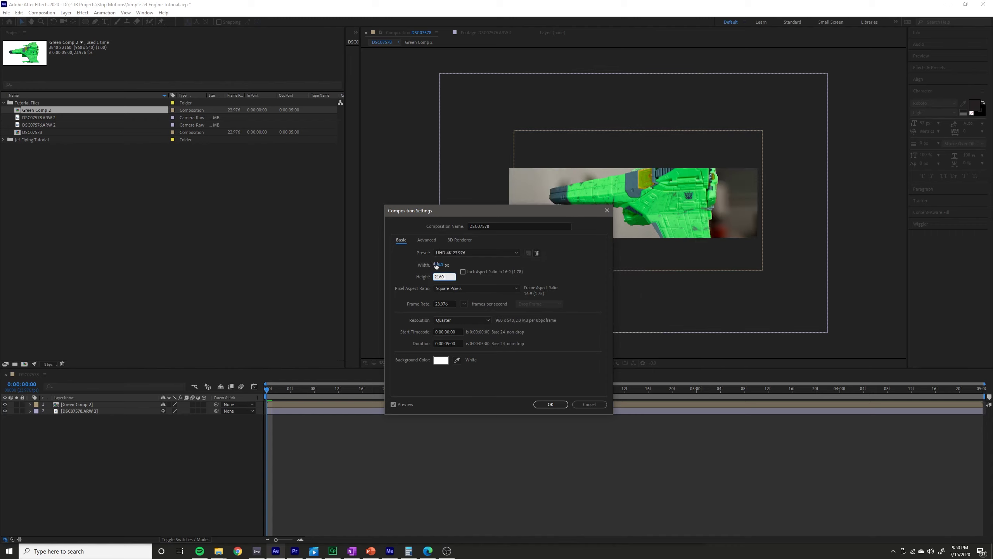
{"action": "key", "text": "Return"}
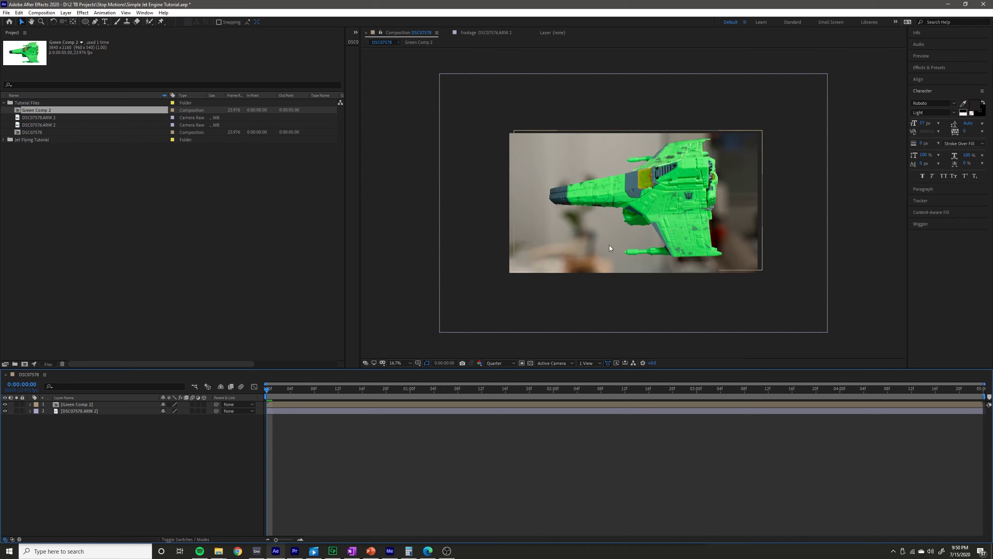
- Drag the background photo around to try a starting position left of frame
{"action": "left_click_drag", "start_coordinate": [485, 280], "coordinate": [451, 282]}
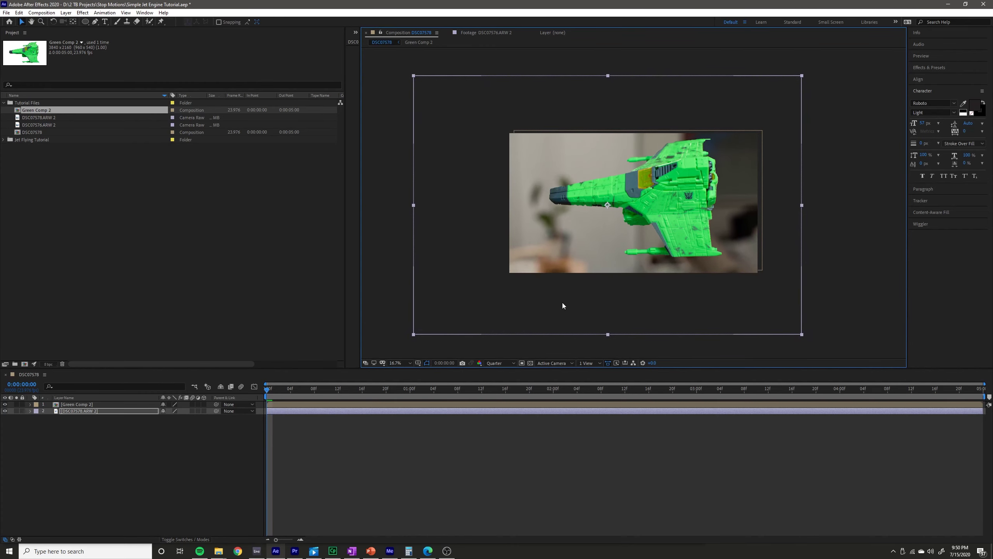
{"action": "left_click_drag", "start_coordinate": [555, 305], "coordinate": [597, 301]}
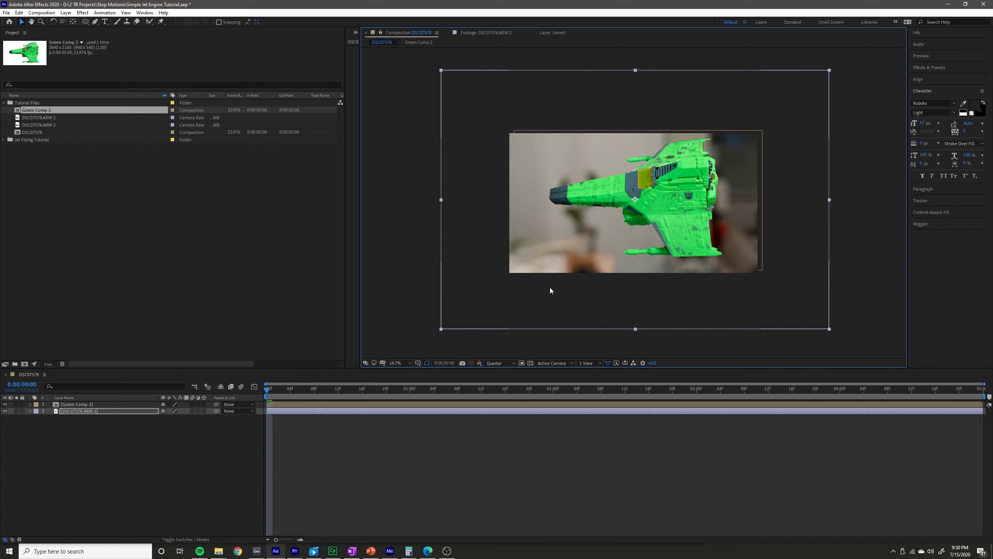
{"action": "left_click_drag", "start_coordinate": [530, 306], "coordinate": [574, 299]}
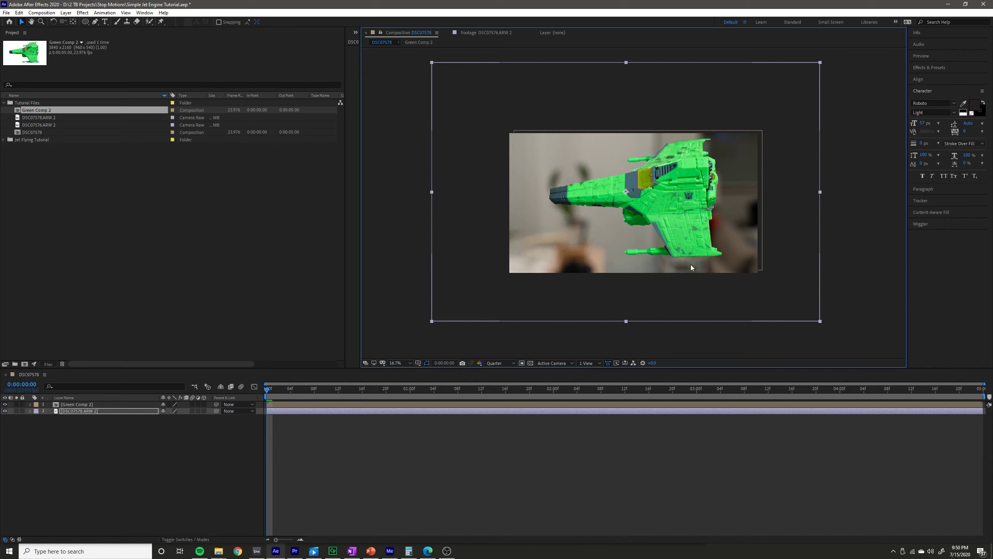
{"action": "left_click_drag", "start_coordinate": [574, 270], "coordinate": [378, 282]}
{"action": "left_click_drag", "start_coordinate": [500, 273], "coordinate": [435, 280]}
- Keyframe the background's Position panning right, then move the end keyframe earlier
{"action": "key", "text": "p"}
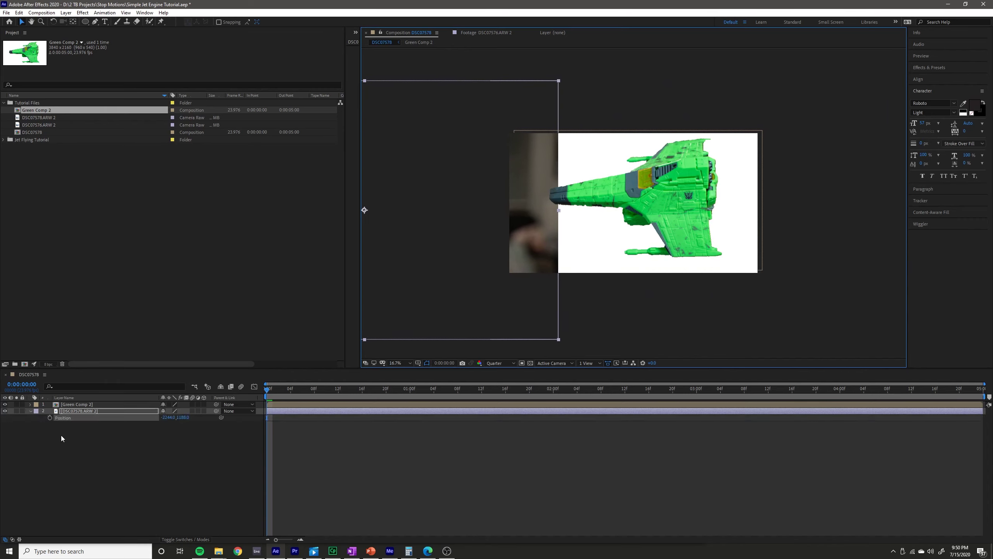
{"action": "left_click", "coordinate": [49, 417]}
{"action": "left_click_drag", "start_coordinate": [338, 384], "coordinate": [565, 389]}
{"action": "left_click_drag", "start_coordinate": [504, 305], "coordinate": [975, 324]}
{"action": "key", "text": "Home"}
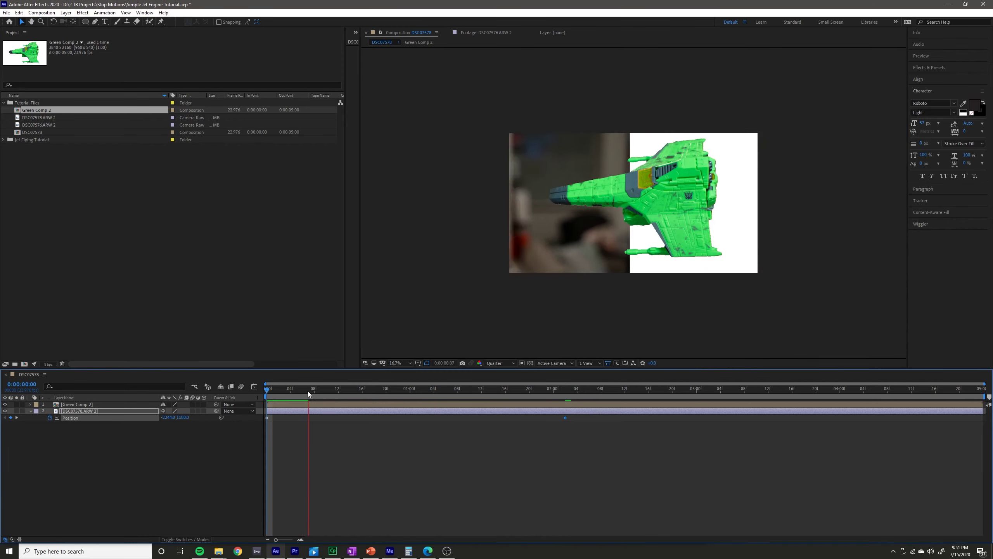
{"action": "left_click_drag", "start_coordinate": [266, 400], "coordinate": [291, 401]}
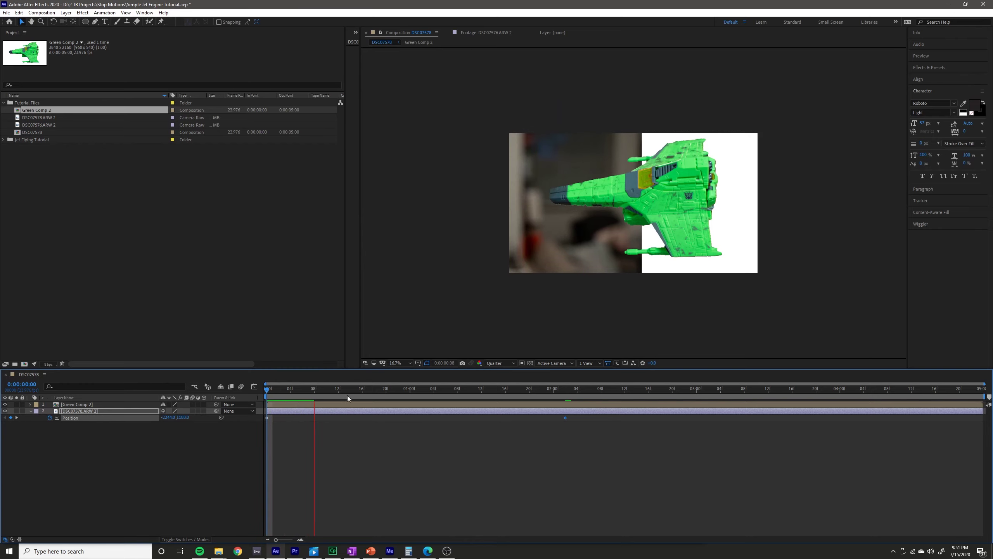
{"action": "key", "text": "Page_Down"}
{"action": "key", "text": "Page_Down"}
{"action": "key", "text": "Page_Down"}
{"action": "key", "text": "Page_Down"}
{"action": "left_click_drag", "start_coordinate": [565, 418], "coordinate": [407, 425]}
- Preview the background pan from the start
{"action": "key", "text": "Home"}
{"action": "key", "text": "space"}
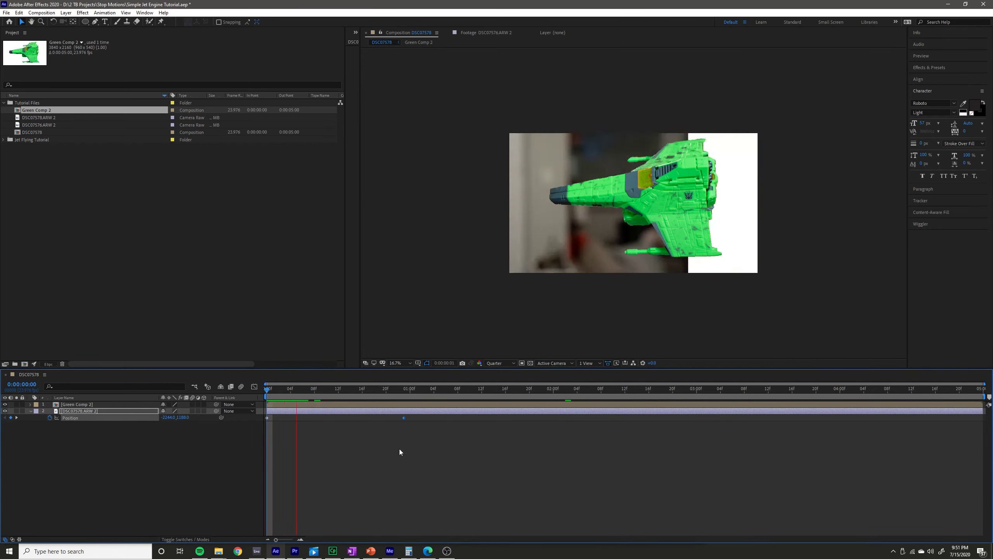
{"action": "key", "text": "space"}
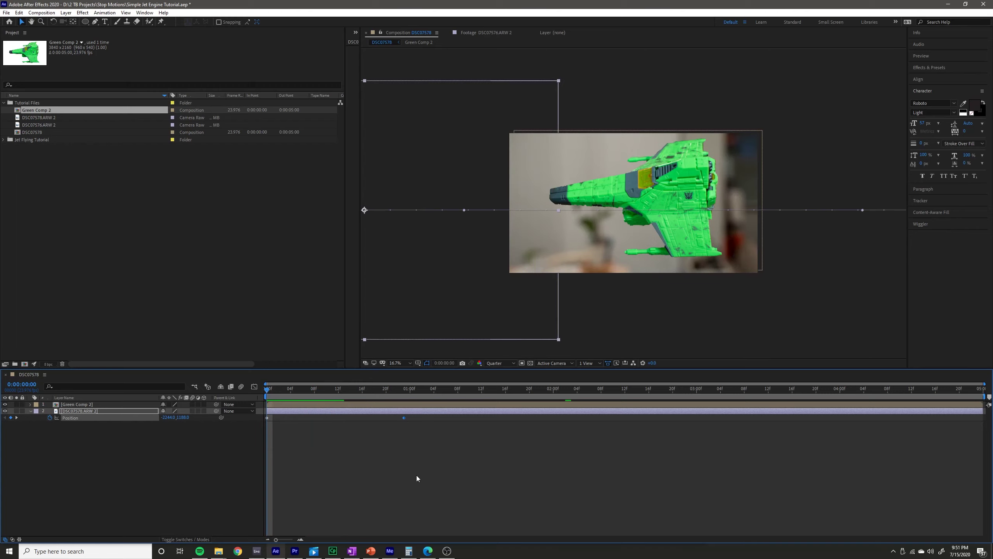
{"action": "key", "text": "space"}
{"action": "key", "text": "space"}
{"action": "key", "text": "space"}
{"action": "key", "text": "space"}
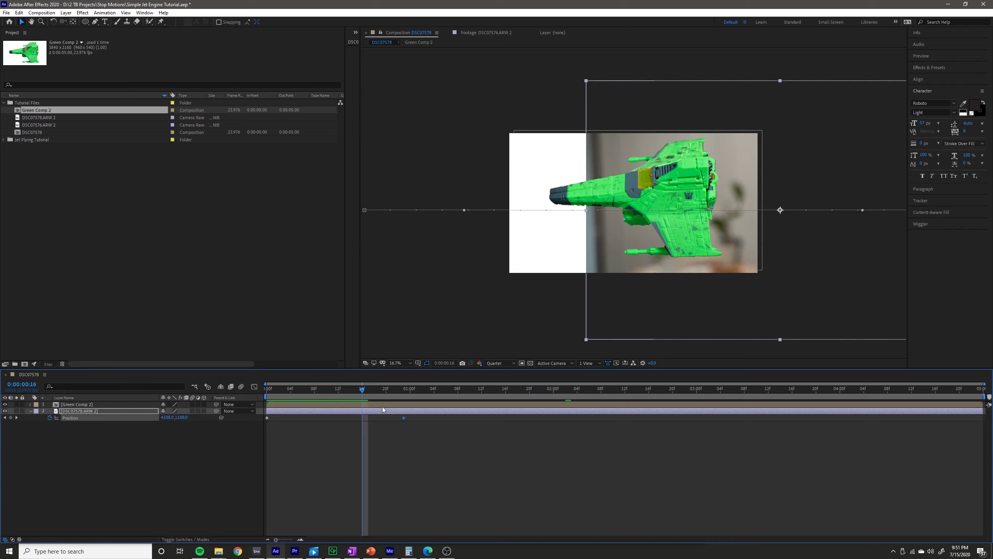
- Clear the background's Position keyframes and shift the photo to the right
{"action": "left_click", "coordinate": [313, 391]}
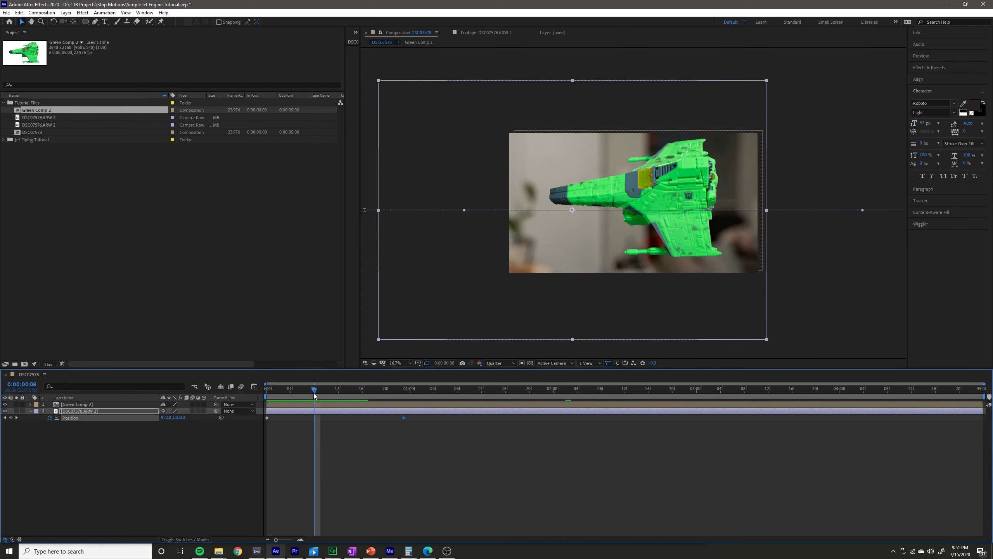
{"action": "left_click", "coordinate": [102, 451]}
{"action": "left_click", "coordinate": [47, 418]}
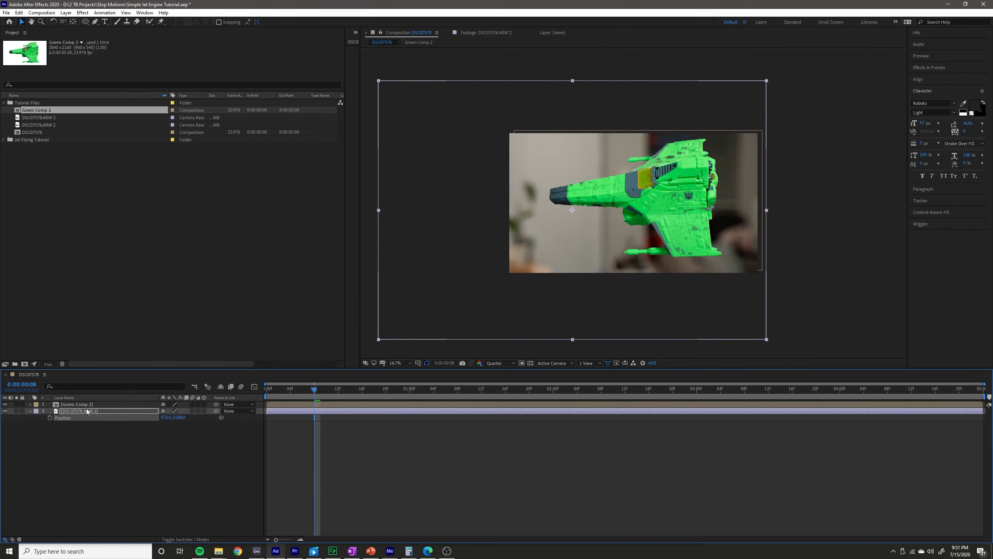
{"action": "left_click_drag", "start_coordinate": [506, 298], "coordinate": [547, 302]}
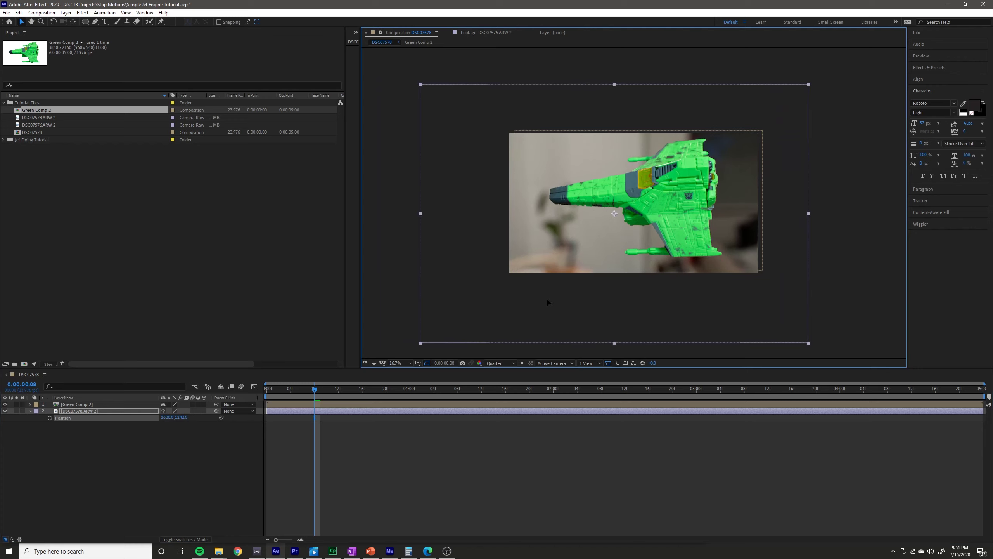
{"action": "left_click", "coordinate": [362, 410]}
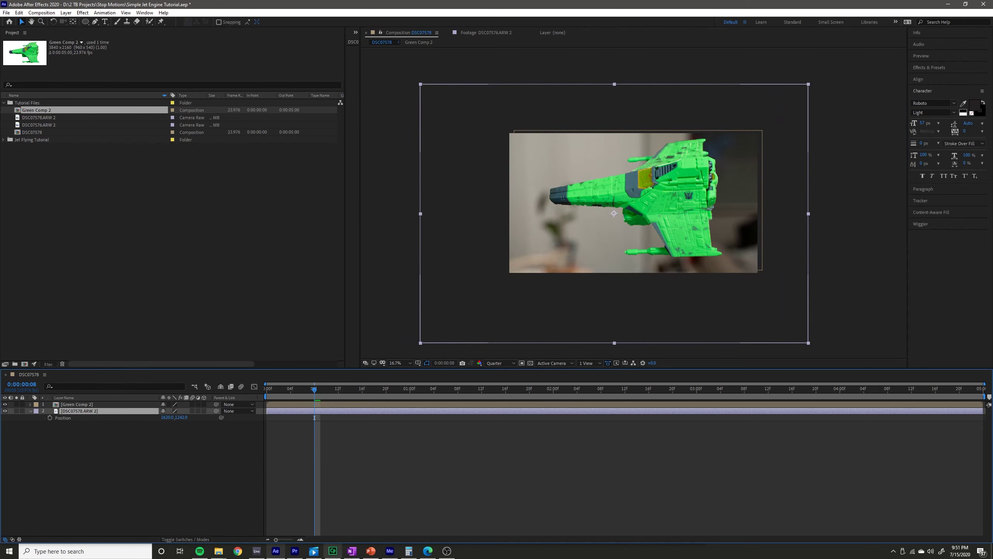
{"action": "left_click", "coordinate": [83, 13]}
- Apply Motion Tile to the background photo with an output width of 400
{"action": "mouse_move", "coordinate": [195, 272]}
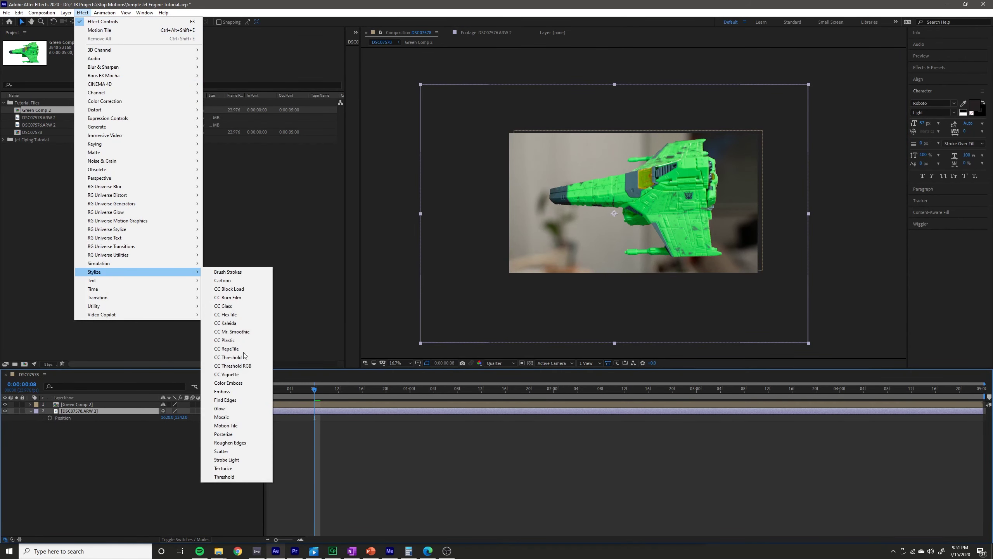
{"action": "left_click", "coordinate": [248, 426]}
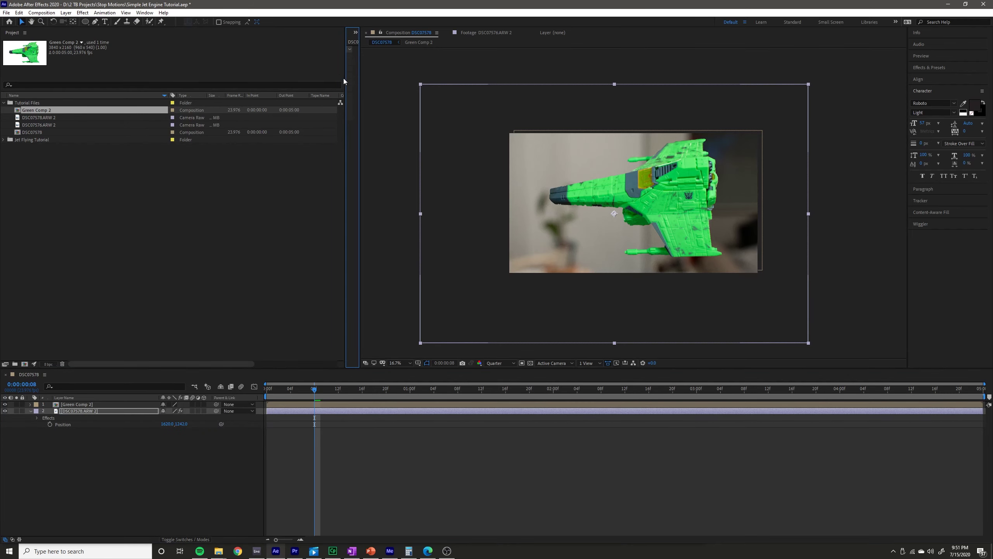
{"action": "left_click_drag", "start_coordinate": [342, 80], "coordinate": [194, 80]}
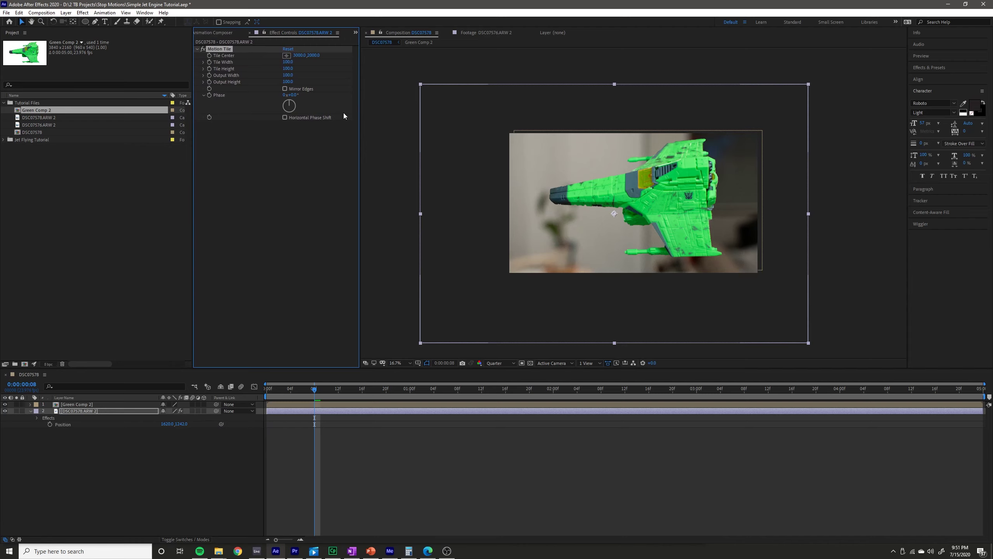
{"action": "left_click", "coordinate": [289, 76]}
{"action": "type", "text": "400"}
{"action": "key", "text": "Return"}
- Try several background photo positions, undoing the extreme moves and raising it slightly
{"action": "left_click_drag", "start_coordinate": [530, 263], "coordinate": [587, 260]}
{"action": "left_click_drag", "start_coordinate": [636, 259], "coordinate": [742, 255]}
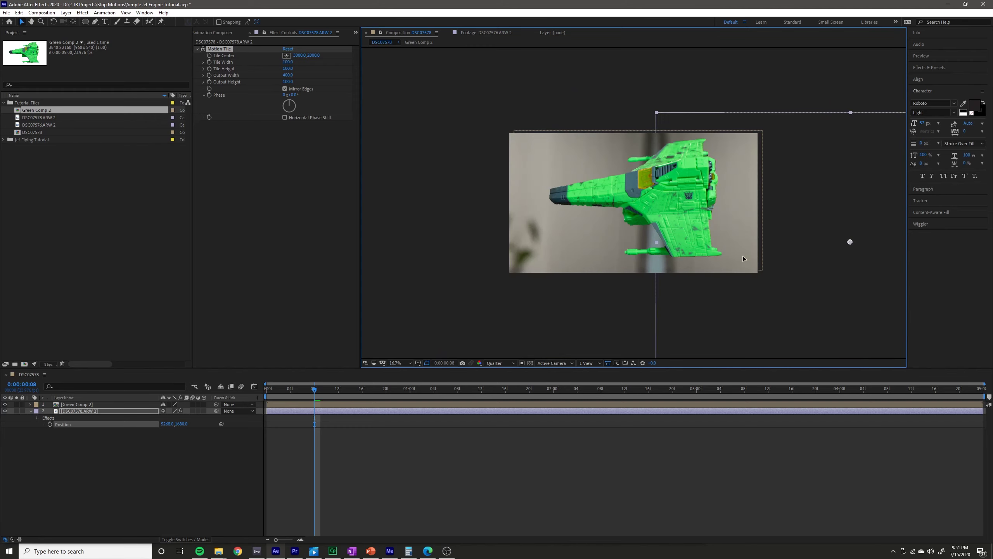
{"action": "left_click_drag", "start_coordinate": [592, 250], "coordinate": [646, 256]}
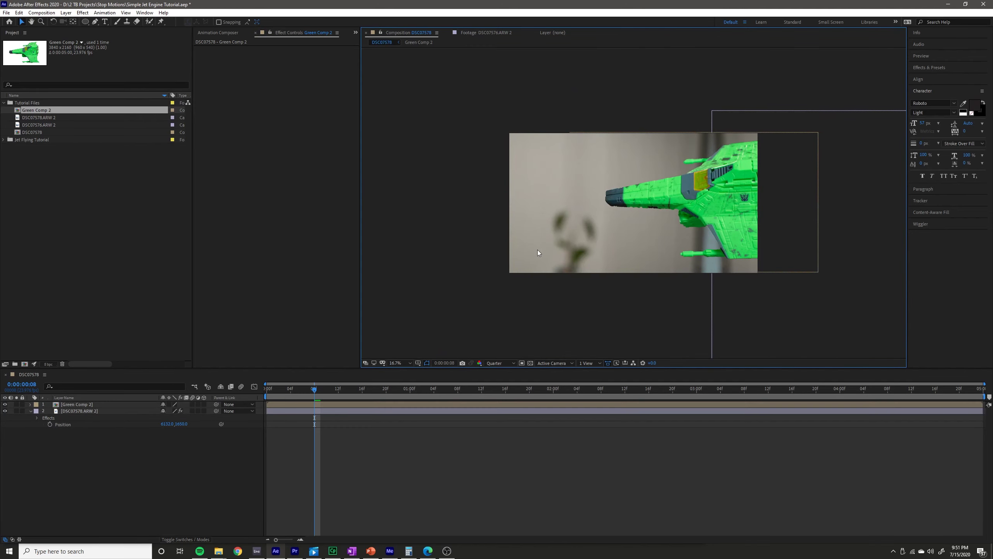
{"action": "left_click_drag", "start_coordinate": [788, 301], "coordinate": [1, 275]}
{"action": "left_click", "coordinate": [536, 286]}
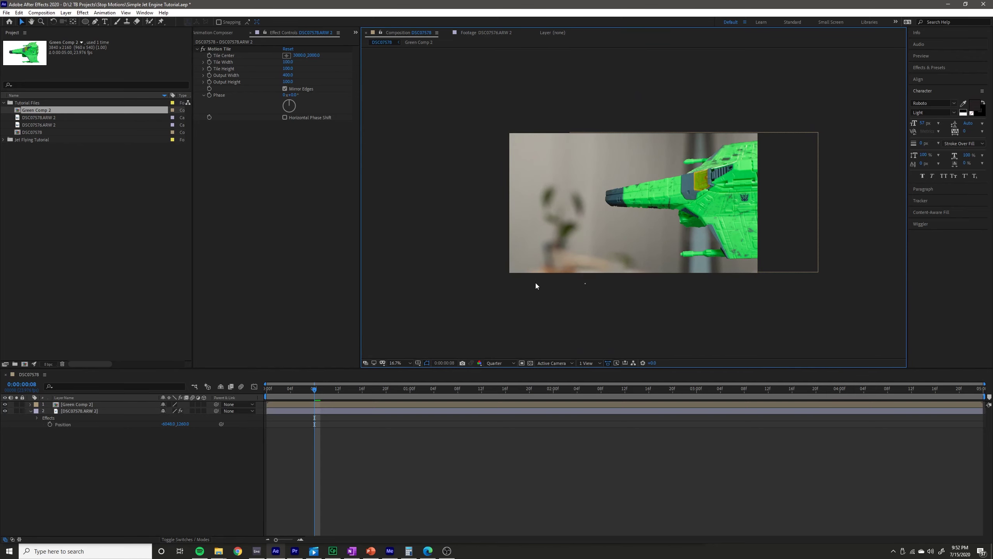
{"action": "key", "text": "ctrl+z"}
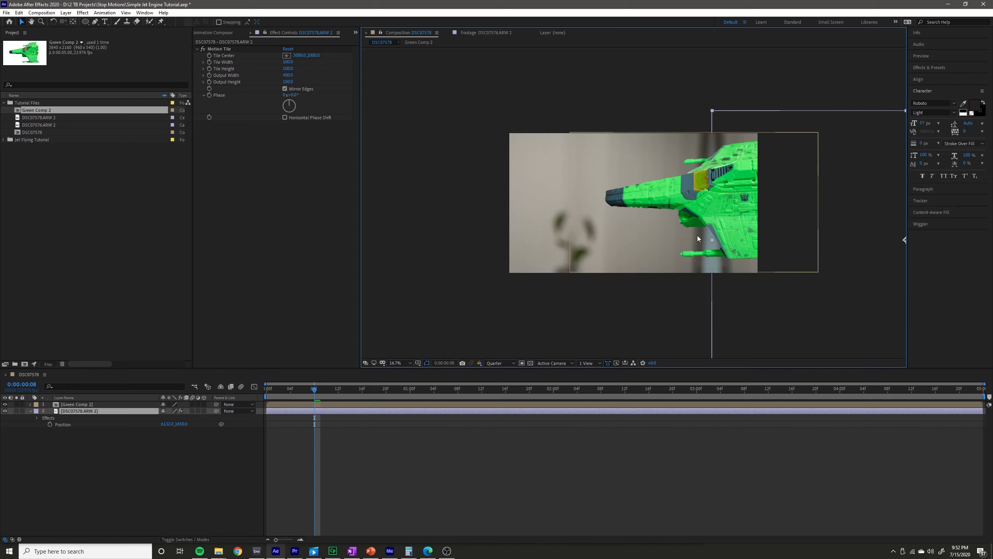
{"action": "left_click_drag", "start_coordinate": [698, 238], "coordinate": [683, 241]}
{"action": "key", "text": "ctrl+z"}
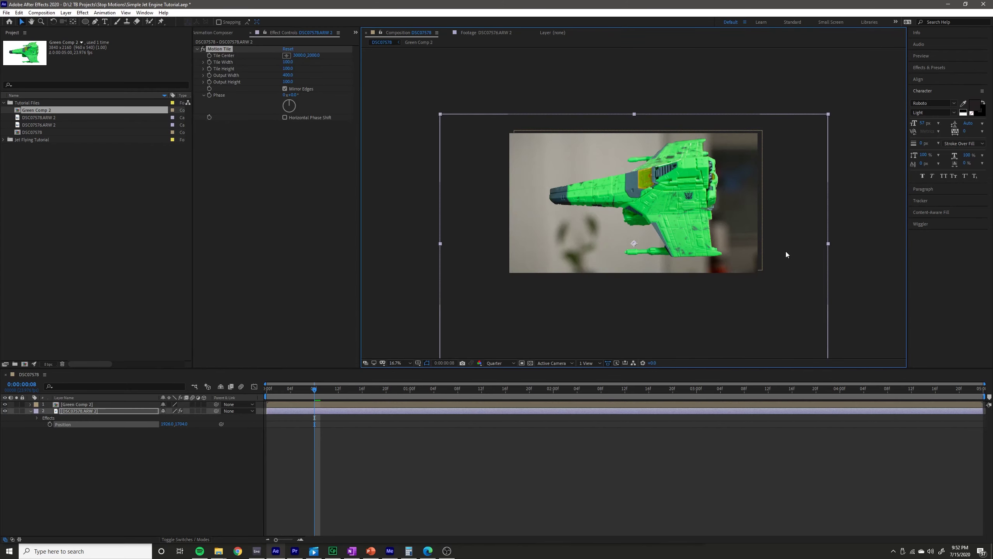
{"action": "left_click_drag", "start_coordinate": [798, 290], "coordinate": [781, 146]}
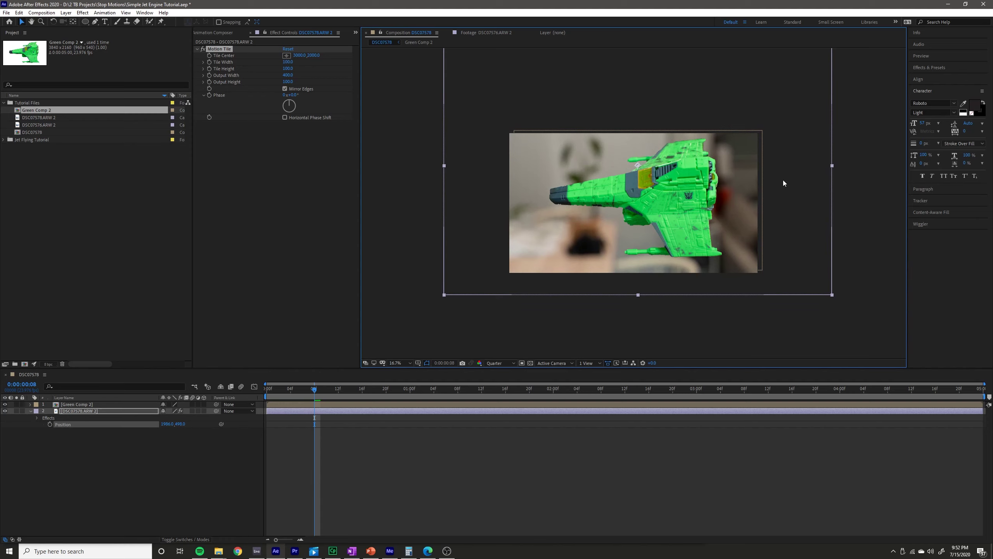
{"action": "mouse_move", "coordinate": [787, 167]}
{"action": "left_mouse_down"}
{"action": "mouse_move", "coordinate": [719, 369]}
{"action": "mouse_move", "coordinate": [651, 325]}
{"action": "mouse_move", "coordinate": [780, 185]}
{"action": "left_mouse_up"}
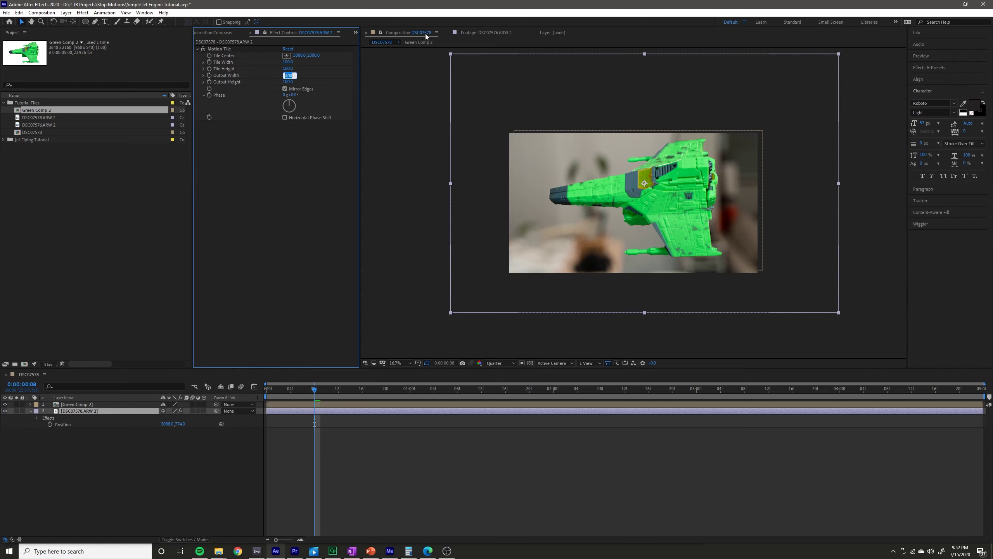
- Raise the Motion Tile output width to 600 and slide the photo far left
{"action": "type", "text": "600"}
{"action": "key", "text": "Return"}
{"action": "scroll", "coordinate": [580, 237], "scroll_direction": "down", "scroll_amount": 4}
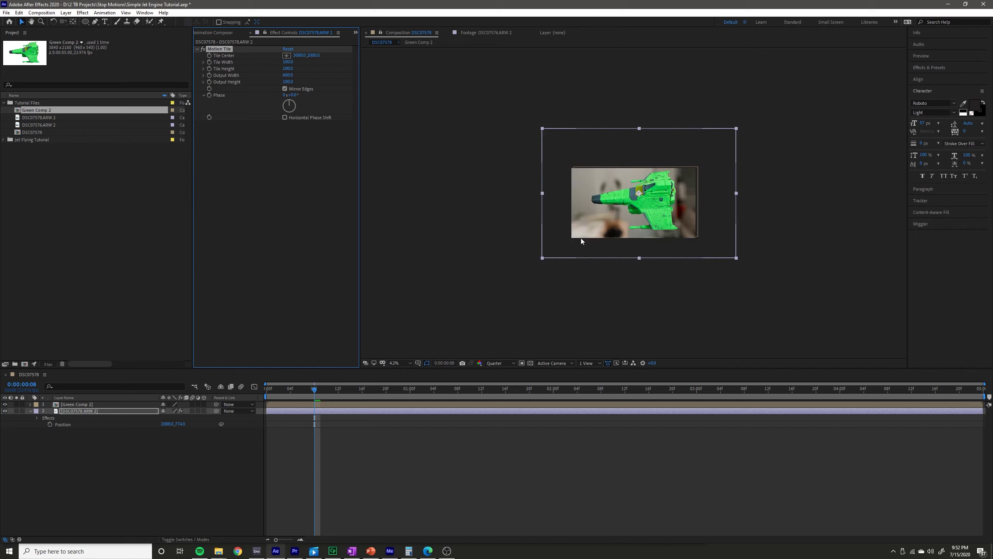
{"action": "left_click_drag", "start_coordinate": [610, 220], "coordinate": [350, 227]}
{"action": "key", "text": "Home"}
- Keyframe the background's Position at 0:00:00:00 and move it right at the last frame
{"action": "left_click", "coordinate": [140, 413]}
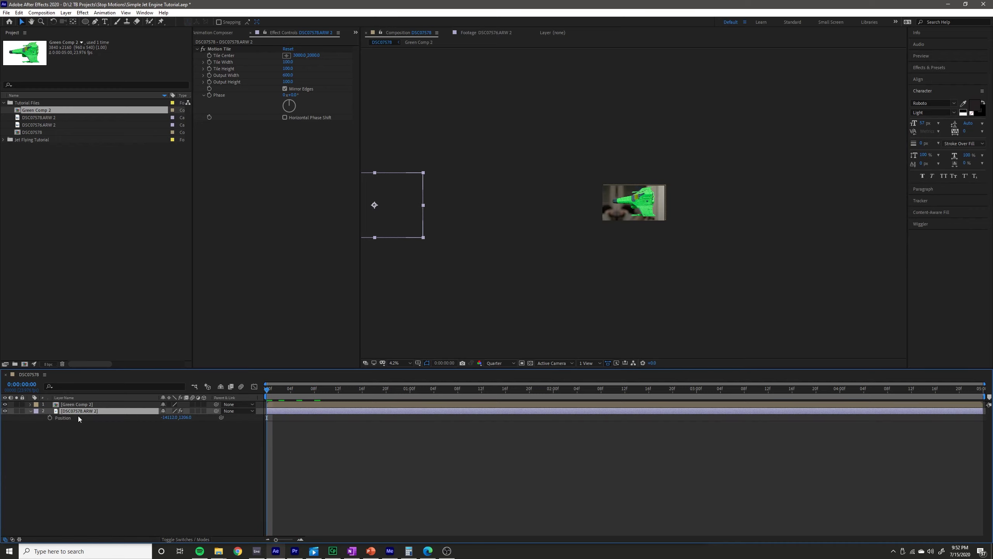
{"action": "left_click", "coordinate": [50, 417]}
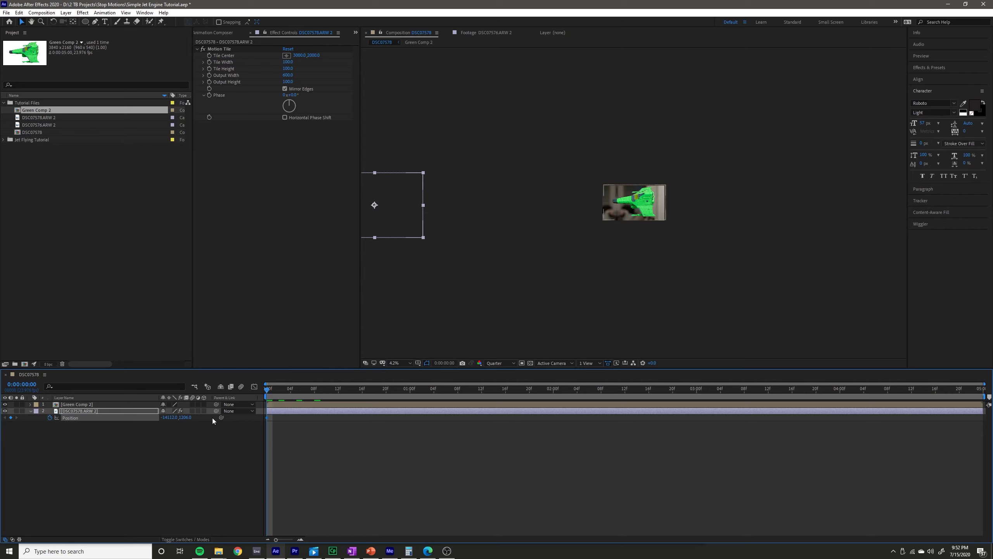
{"action": "left_click_drag", "start_coordinate": [343, 396], "coordinate": [979, 387]}
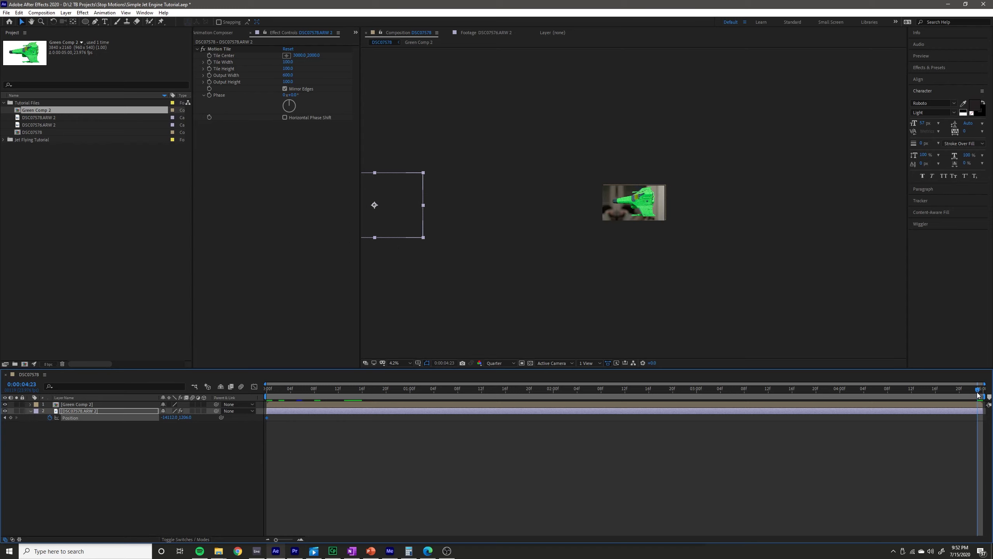
{"action": "left_click_drag", "start_coordinate": [399, 234], "coordinate": [867, 235]}
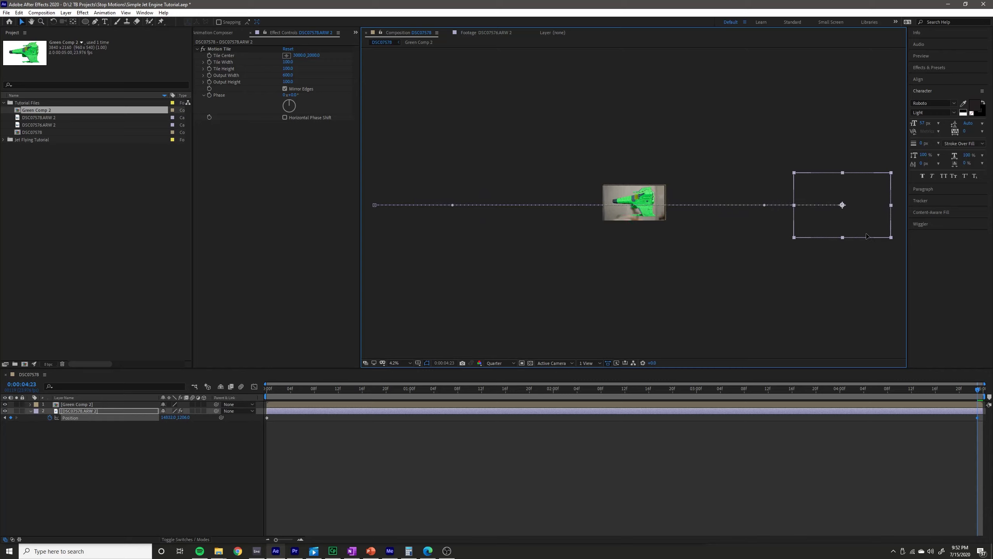
{"action": "left_click_drag", "start_coordinate": [763, 240], "coordinate": [900, 216]}
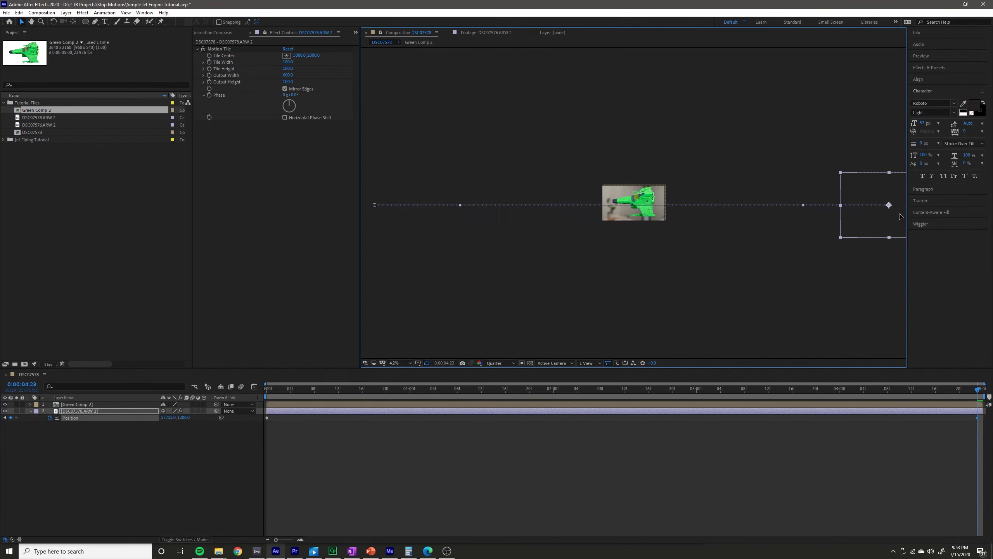
- Play back the background pan and fit the whole composition in the viewer
{"action": "left_click", "coordinate": [938, 507]}
{"action": "key", "text": "space"}
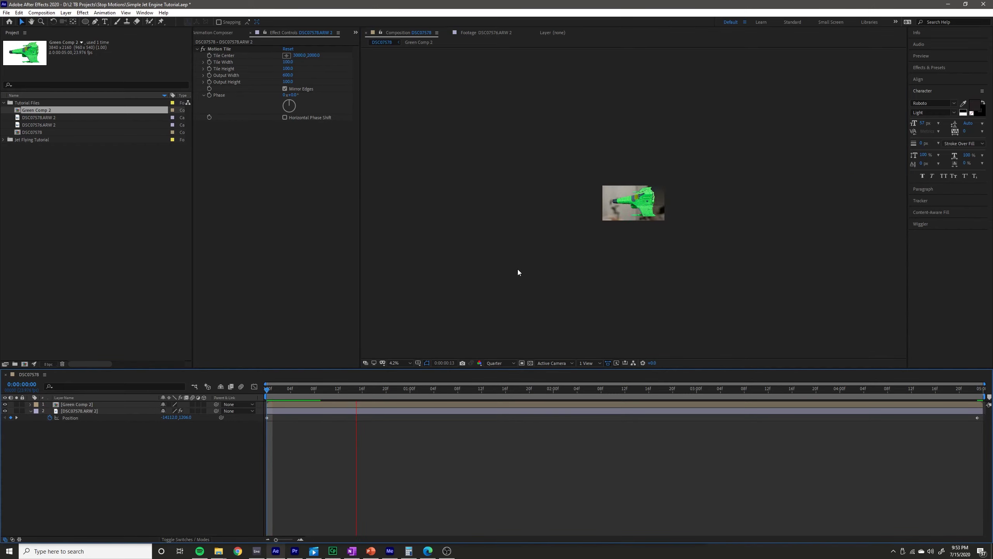
{"action": "left_click", "coordinate": [398, 363]}
{"action": "left_click", "coordinate": [398, 363]}
{"action": "left_click", "coordinate": [401, 390]}
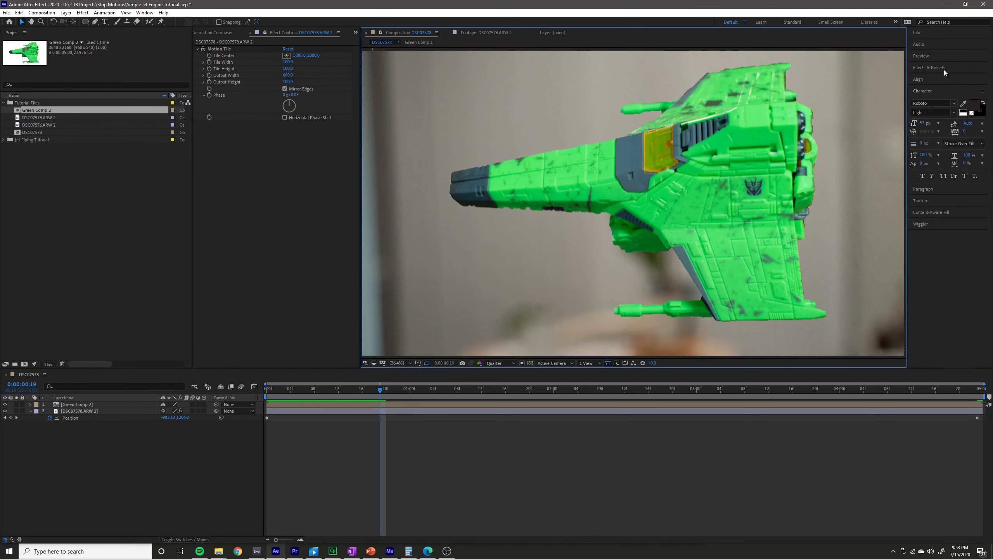
{"action": "left_click", "coordinate": [942, 56]}
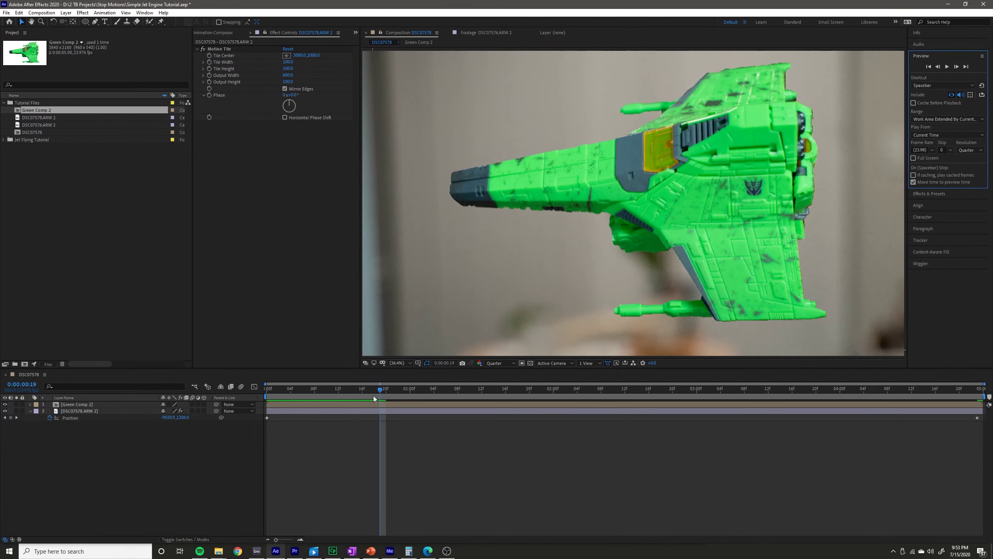
{"action": "key", "text": "space"}
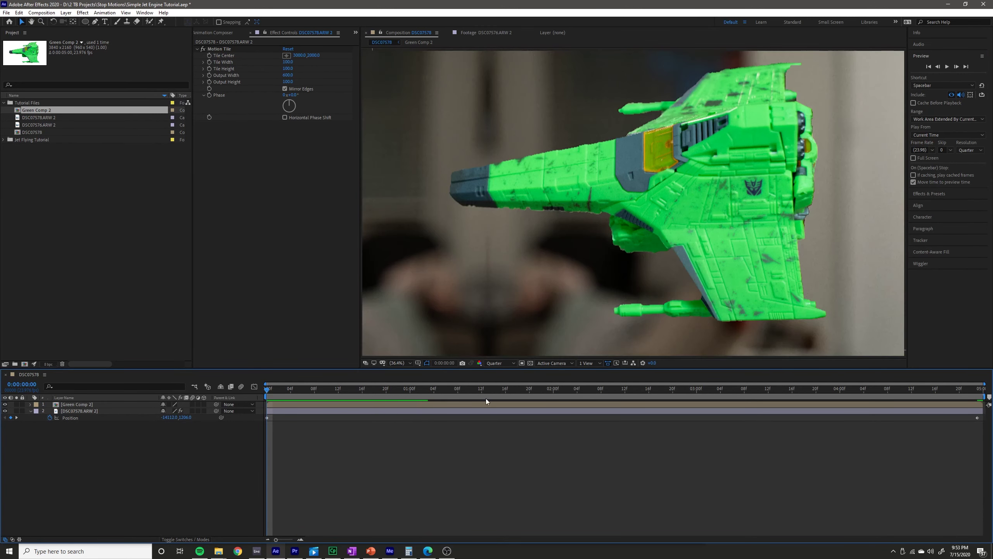
{"action": "scroll", "coordinate": [573, 302], "scroll_direction": "down", "scroll_amount": 1}
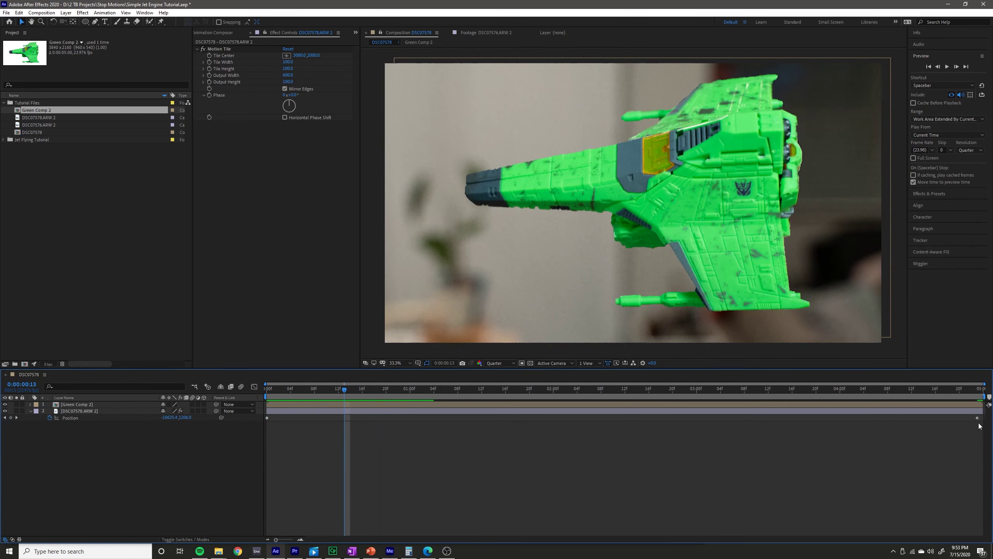
{"action": "left_click_drag", "start_coordinate": [977, 419], "coordinate": [689, 428]}
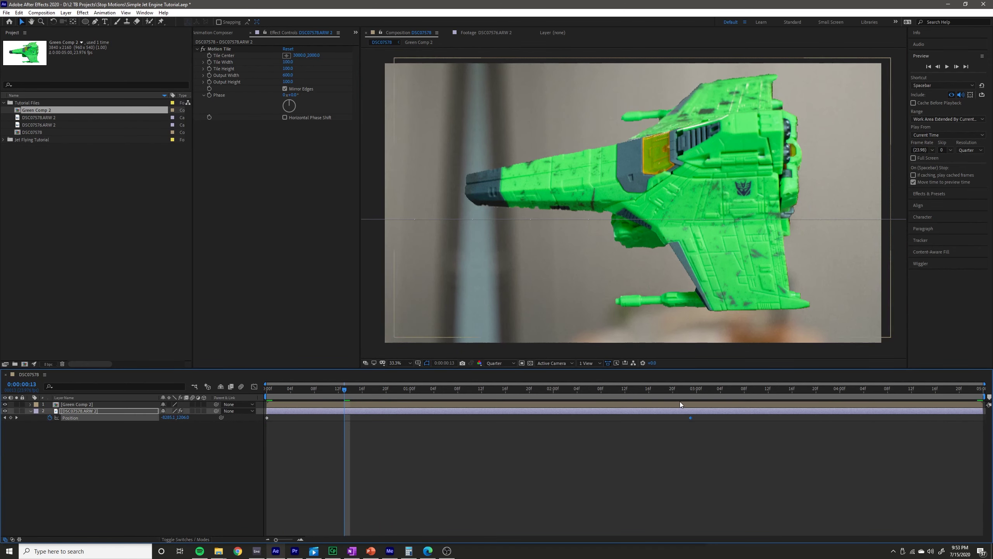
{"action": "left_click", "coordinate": [267, 388]}
{"action": "key", "text": "space"}
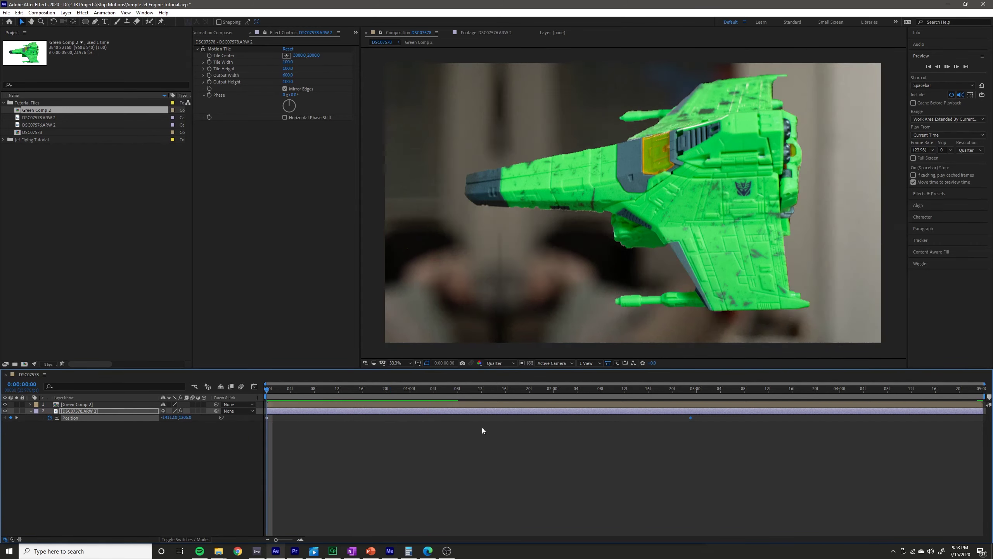
{"action": "key", "text": "space"}
{"action": "key", "text": "comma"}
{"action": "key", "text": "space"}
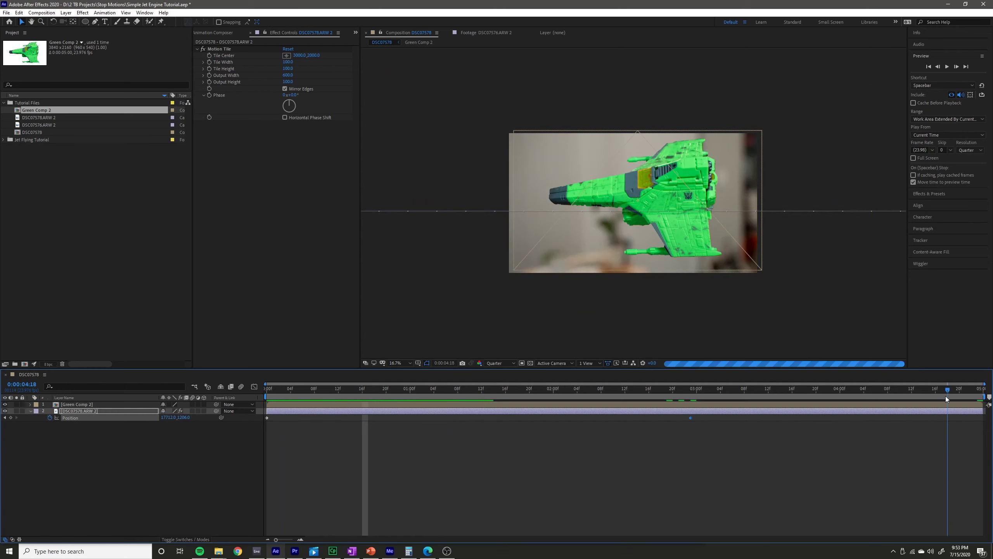
{"action": "left_click_drag", "start_coordinate": [679, 397], "coordinate": [691, 394]}
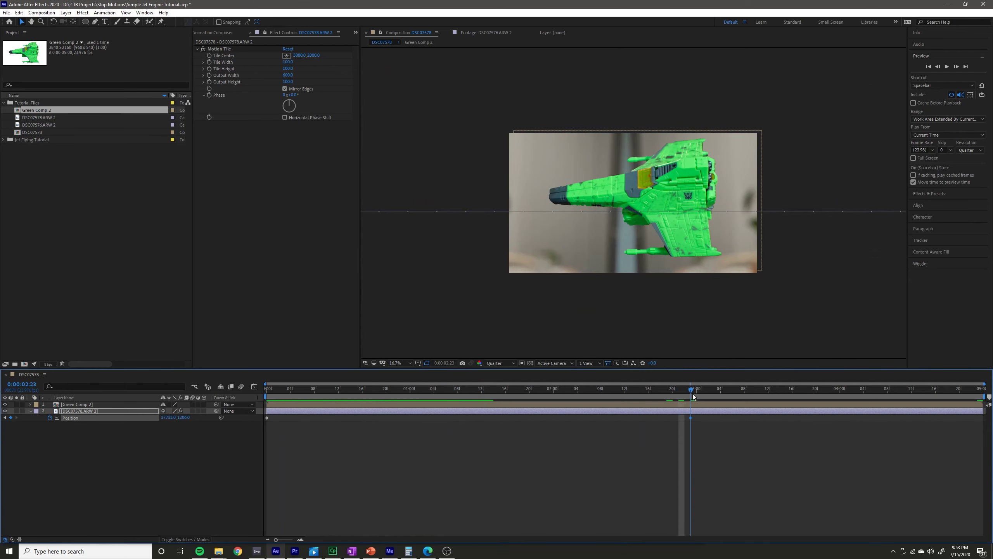
{"action": "left_click_drag", "start_coordinate": [690, 393], "coordinate": [969, 407]}
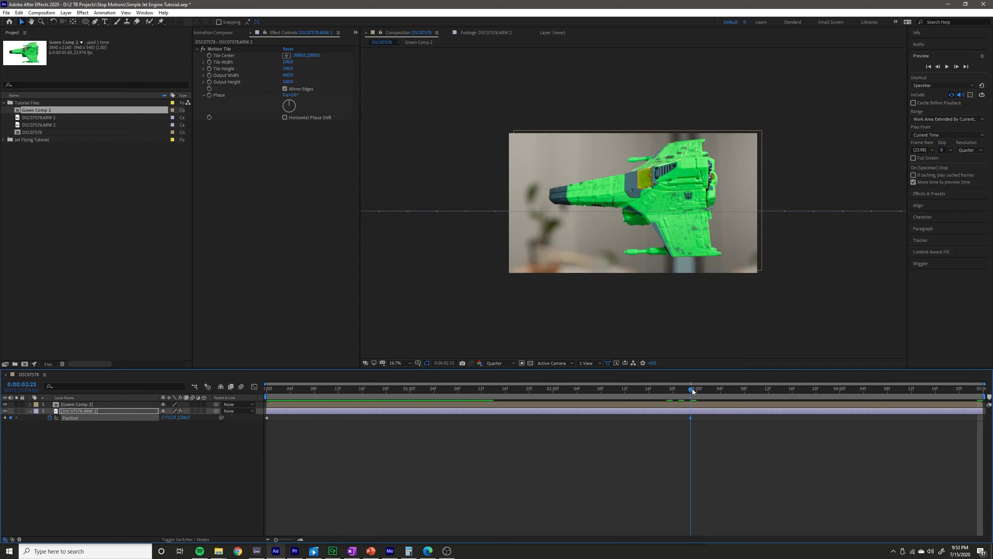
{"action": "key", "text": "Home"}
{"action": "key", "text": "space"}
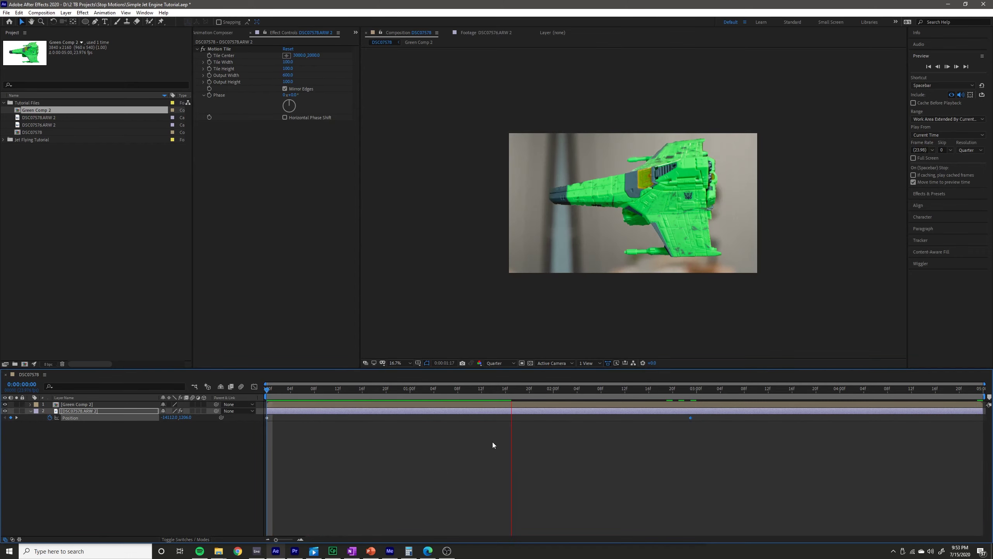
{"action": "left_click", "coordinate": [408, 410]}
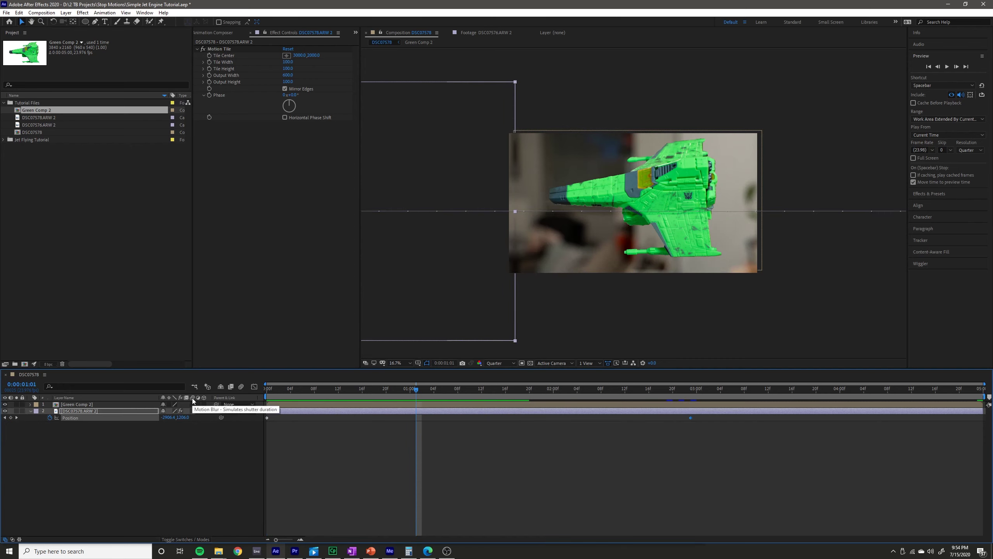
- Turn on motion blur for the background layer and composition, then preview the pan
{"action": "left_click", "coordinate": [194, 411]}
{"action": "left_click", "coordinate": [193, 411]}
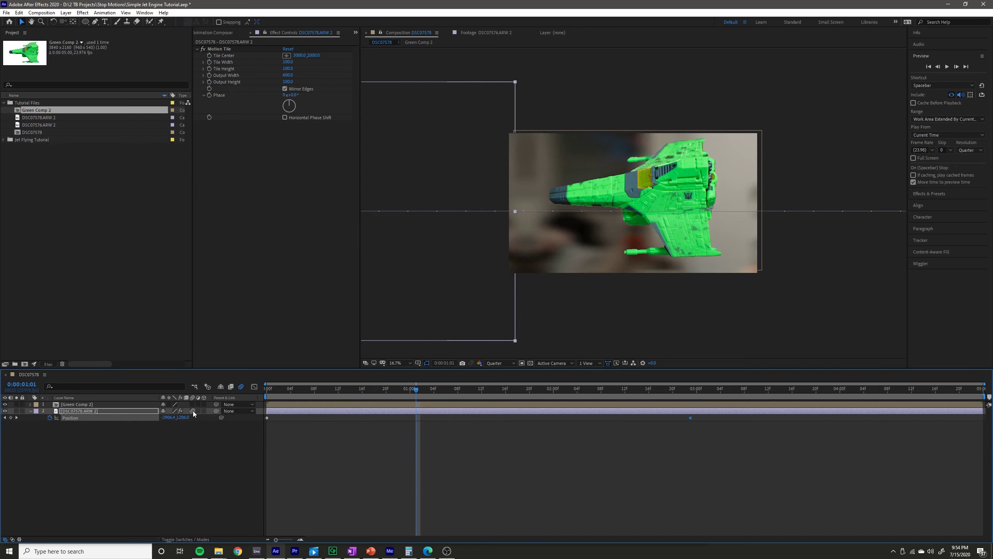
{"action": "key", "text": "space"}
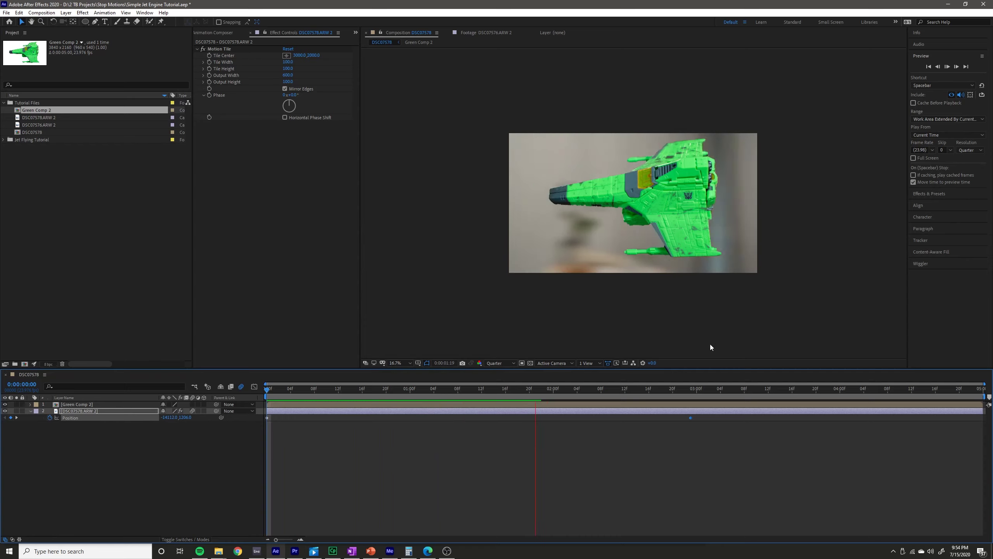
{"action": "key", "text": "space"}
{"action": "key", "text": "space"}
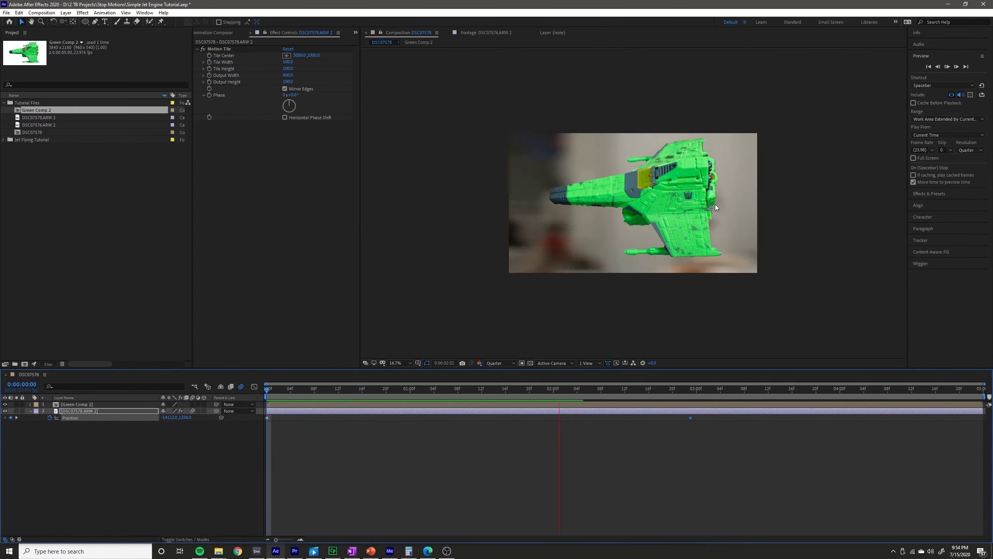
{"action": "key", "text": "space"}
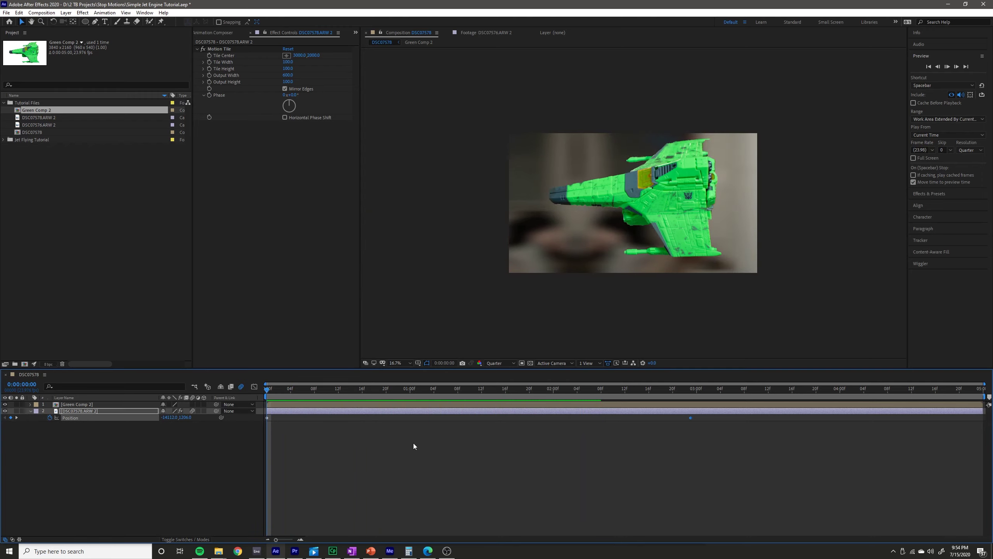
{"action": "key", "text": "space"}
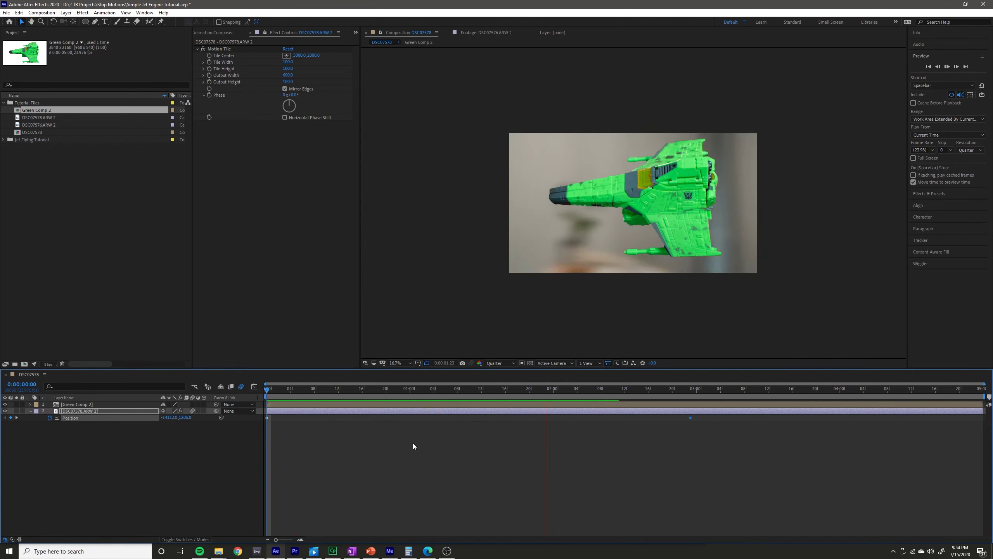
{"action": "left_click", "coordinate": [294, 403]}
{"action": "key", "text": "space"}
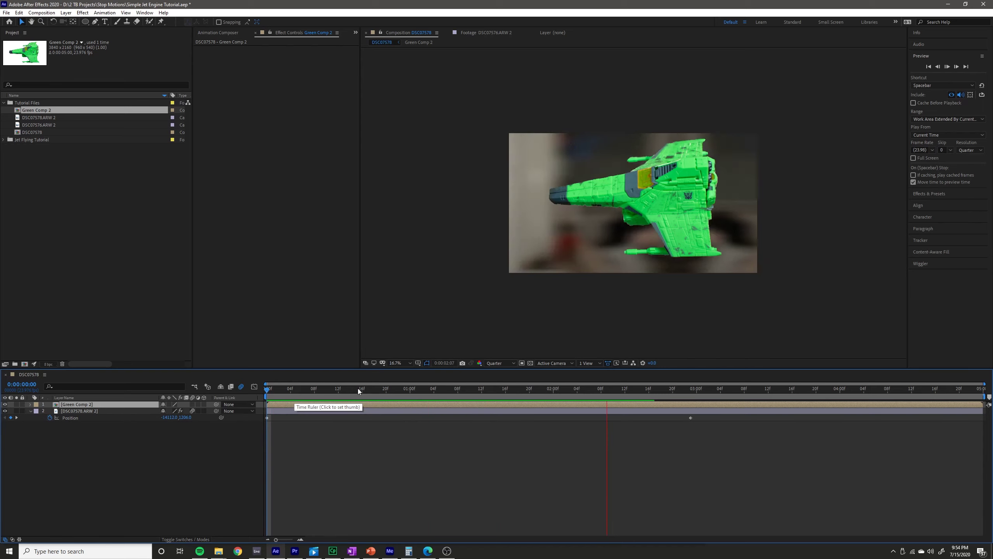
- Scale the Green Comp 2 ship to 66% and move it toward the right
{"action": "key", "text": "space"}
{"action": "key", "text": "s"}
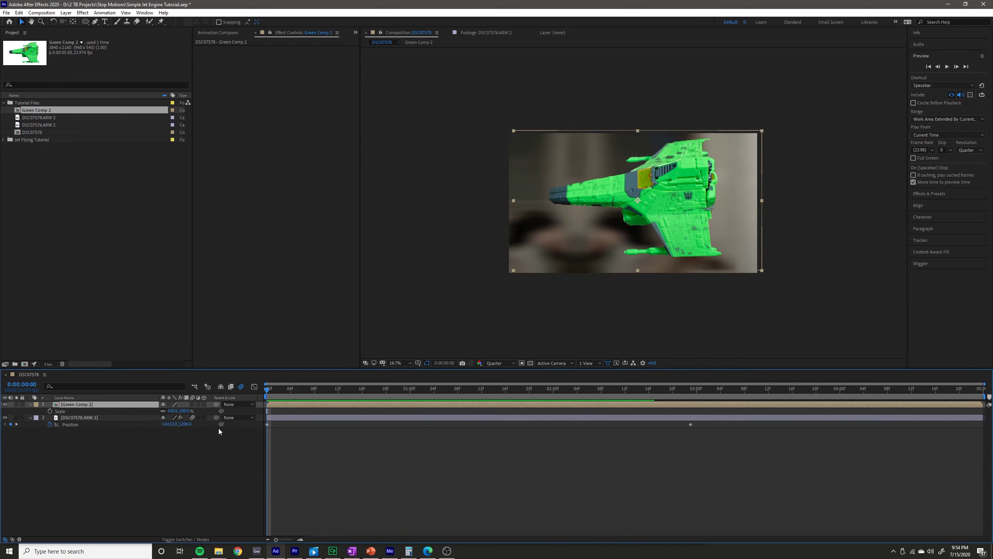
{"action": "left_click_drag", "start_coordinate": [189, 411], "coordinate": [171, 410]}
{"action": "left_click_drag", "start_coordinate": [659, 213], "coordinate": [696, 220]}
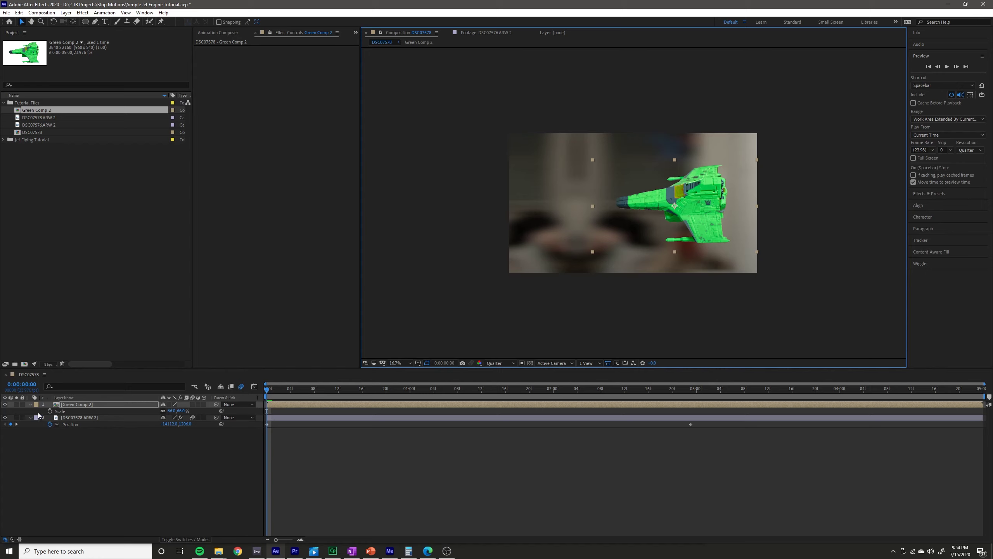
- Keyframe the ship's Position at frame 0 and move it left by 0:00:02:23
{"action": "key", "text": "p"}
{"action": "left_click", "coordinate": [54, 413]}
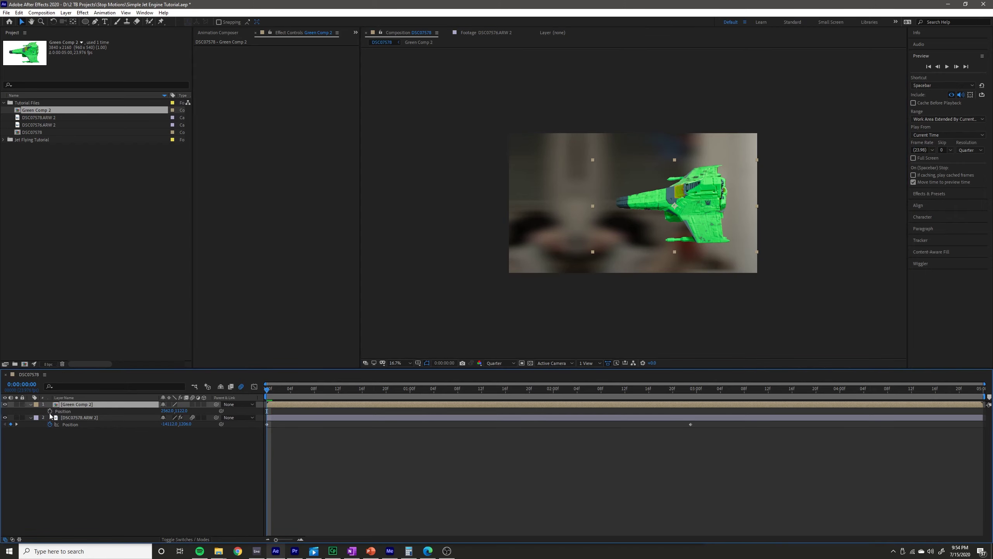
{"action": "left_click", "coordinate": [50, 411]}
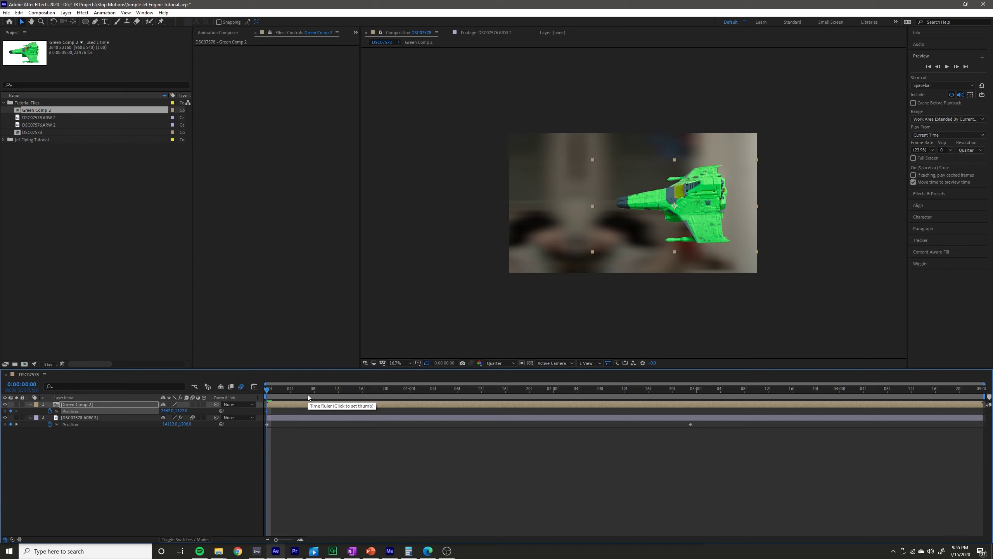
{"action": "left_click_drag", "start_coordinate": [301, 394], "coordinate": [683, 404]}
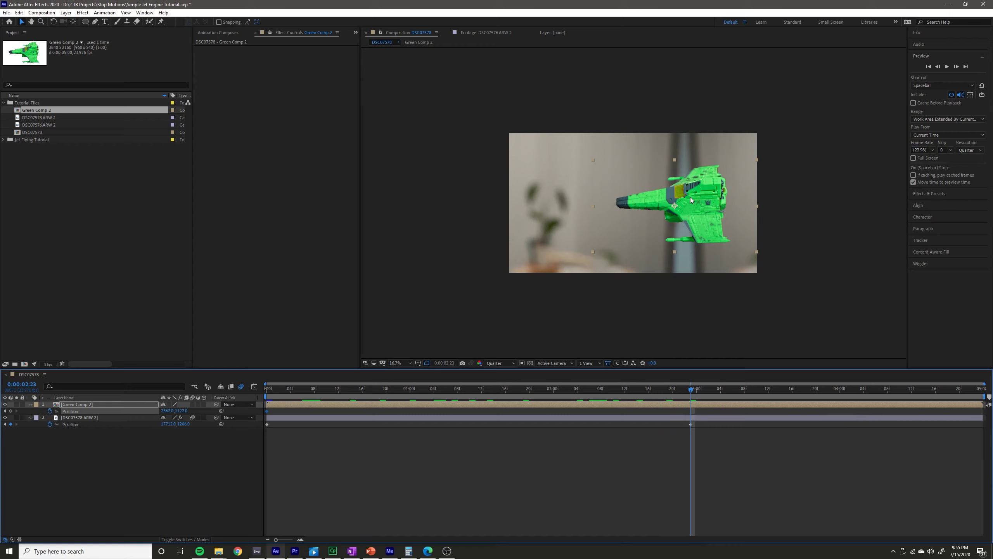
{"action": "left_click_drag", "start_coordinate": [695, 202], "coordinate": [629, 202]}
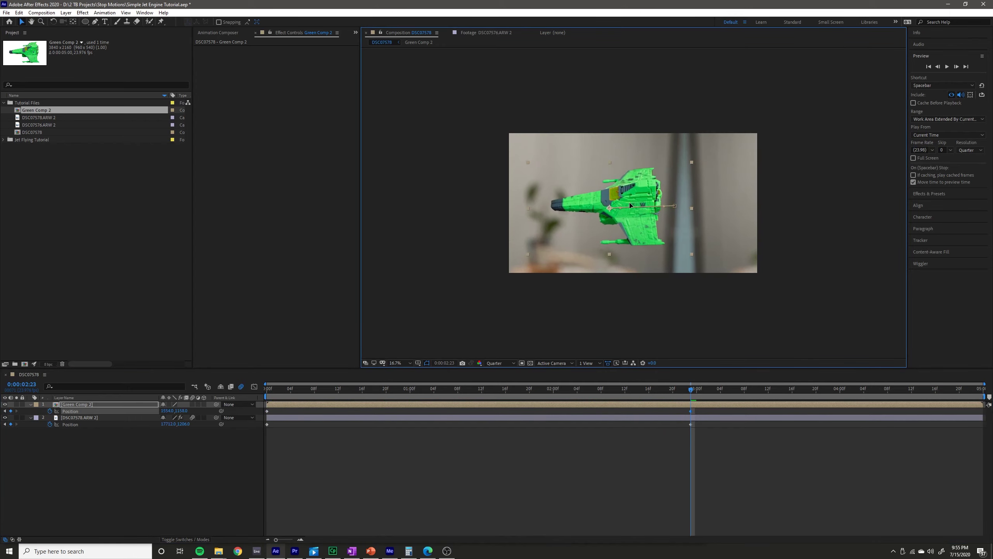
- Preview the ship's new leftward movement from the start
{"action": "key", "text": "Home"}
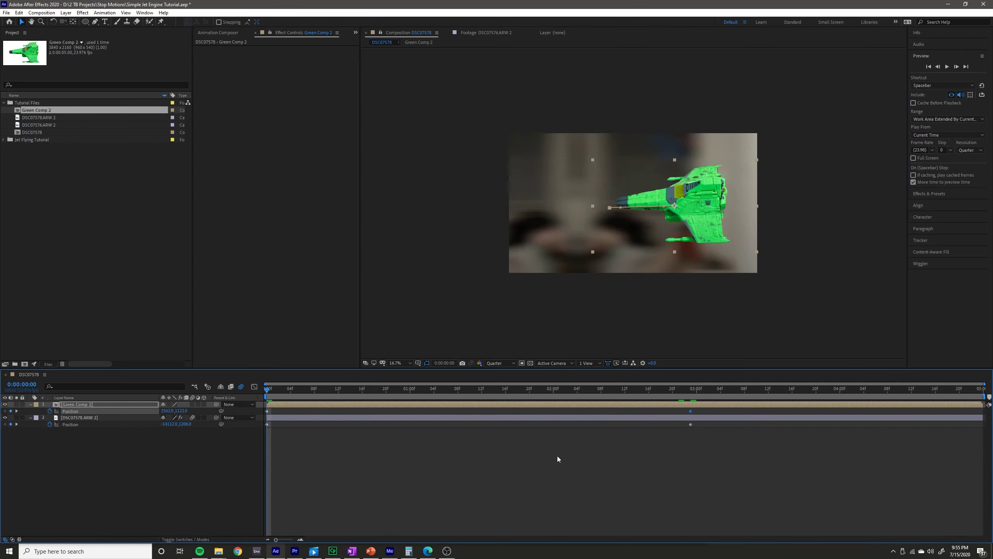
{"action": "left_click", "coordinate": [558, 478]}
{"action": "key", "text": "space"}
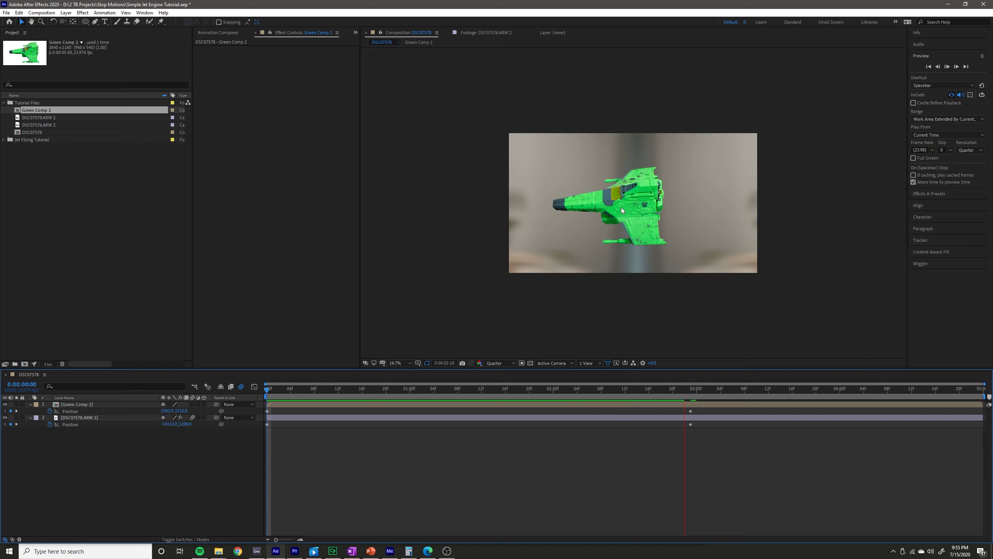
{"action": "key", "text": "space"}
{"action": "key", "text": "space"}
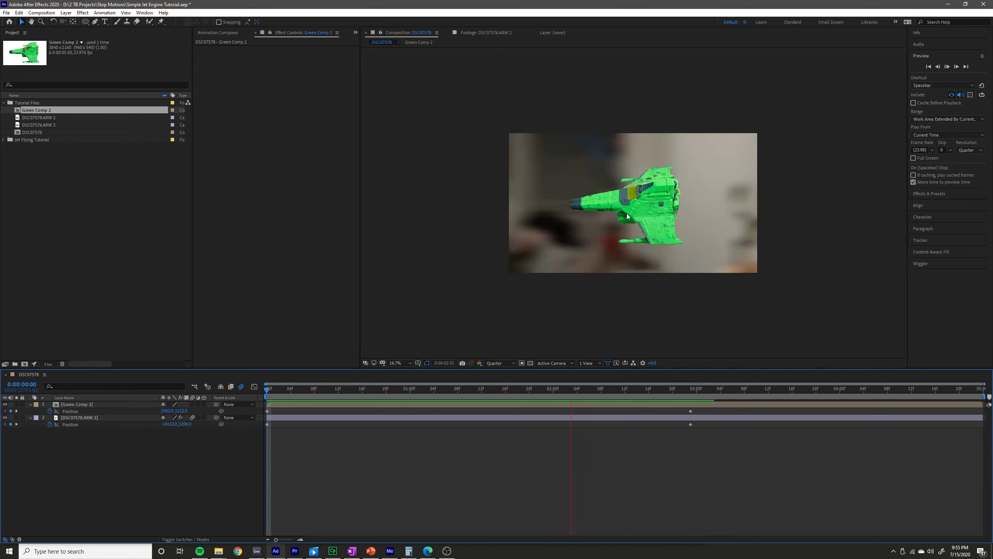
{"action": "left_click", "coordinate": [699, 231]}
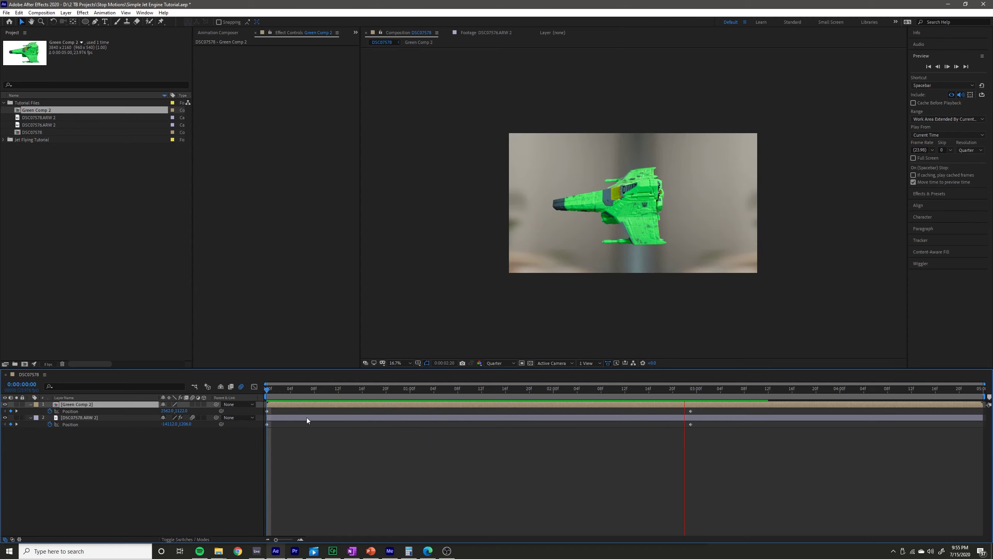
{"action": "key", "text": "space"}
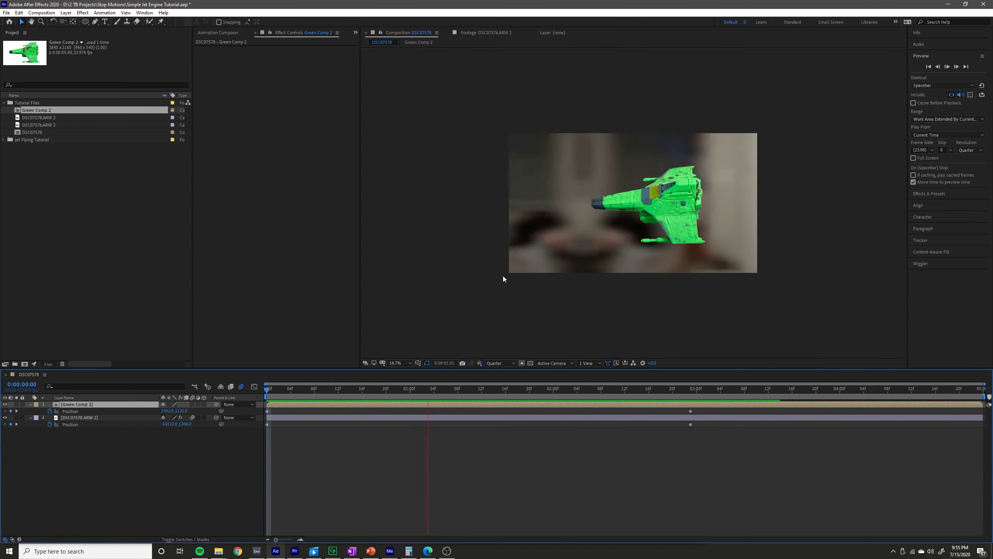
{"action": "left_click", "coordinate": [3, 140]}
{"action": "left_click", "coordinate": [3, 139]}
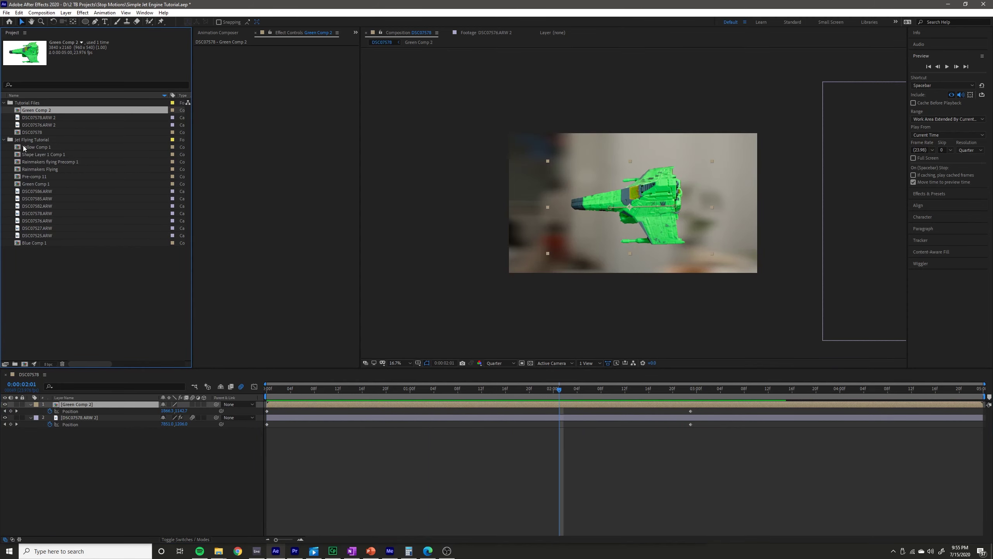
{"action": "left_click", "coordinate": [37, 147]}
{"action": "double_click", "coordinate": [51, 161]}
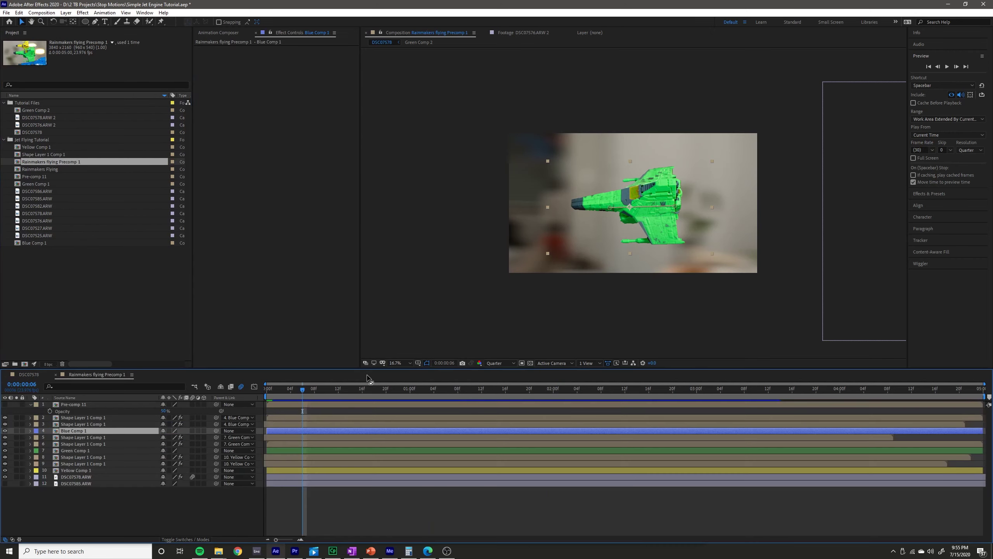
{"action": "left_click", "coordinate": [333, 389]}
{"action": "left_click_drag", "start_coordinate": [349, 399], "coordinate": [726, 393]}
{"action": "left_click_drag", "start_coordinate": [826, 401], "coordinate": [204, 412]}
{"action": "key", "text": "space"}
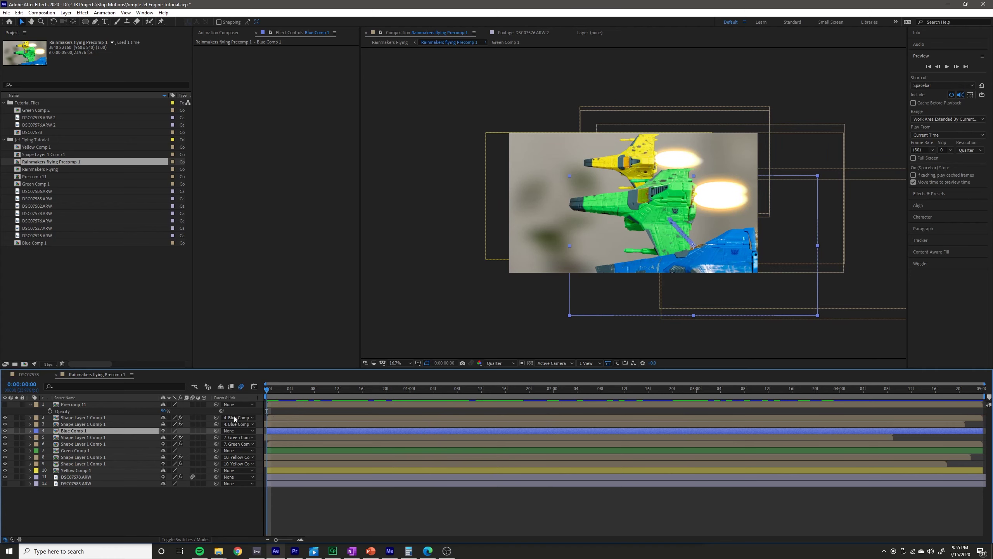
{"action": "key", "text": "space"}
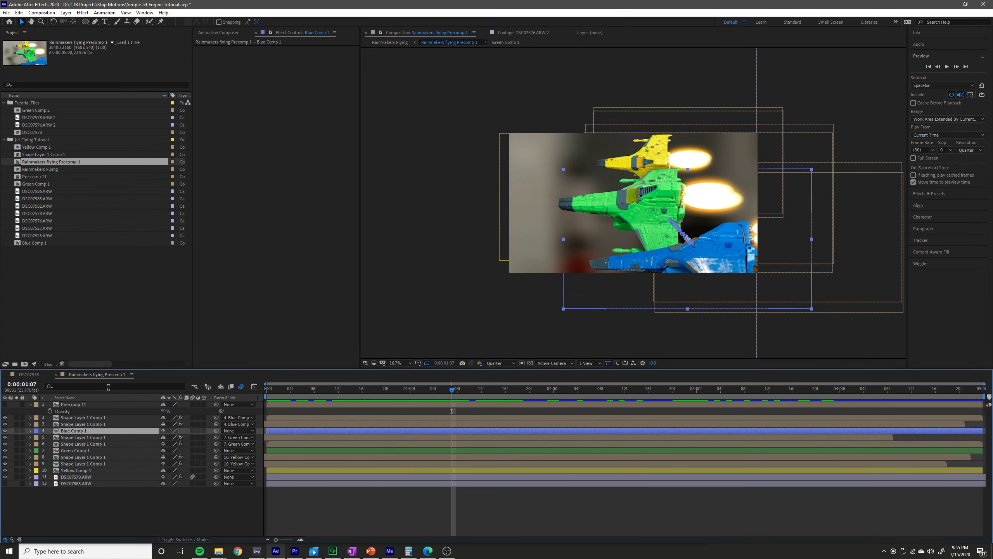
{"action": "key", "text": "ctrl+w"}
{"action": "key", "text": "Home"}
{"action": "key", "text": "space"}
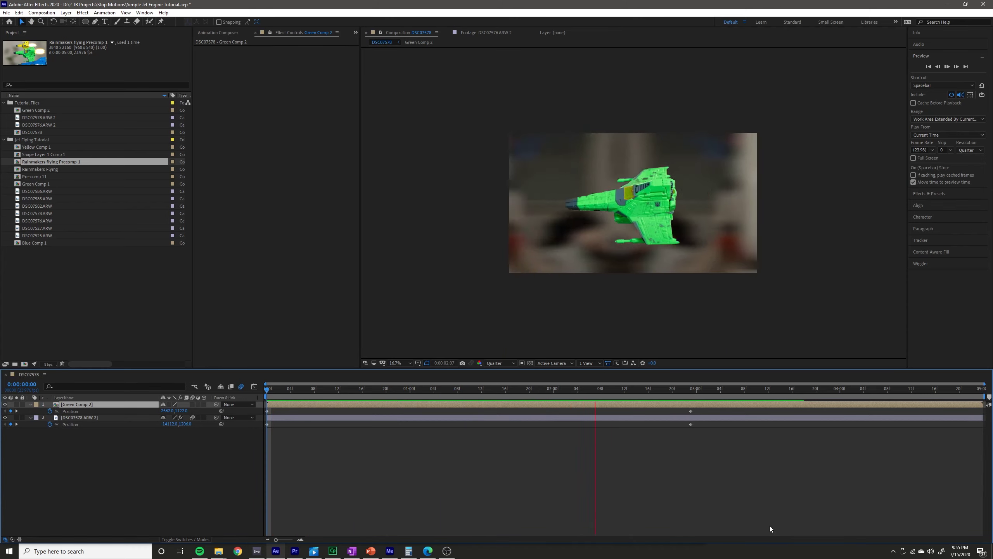
- Open the Wiggler settings and select the ship's Position keyframes
{"action": "left_click", "coordinate": [447, 409]}
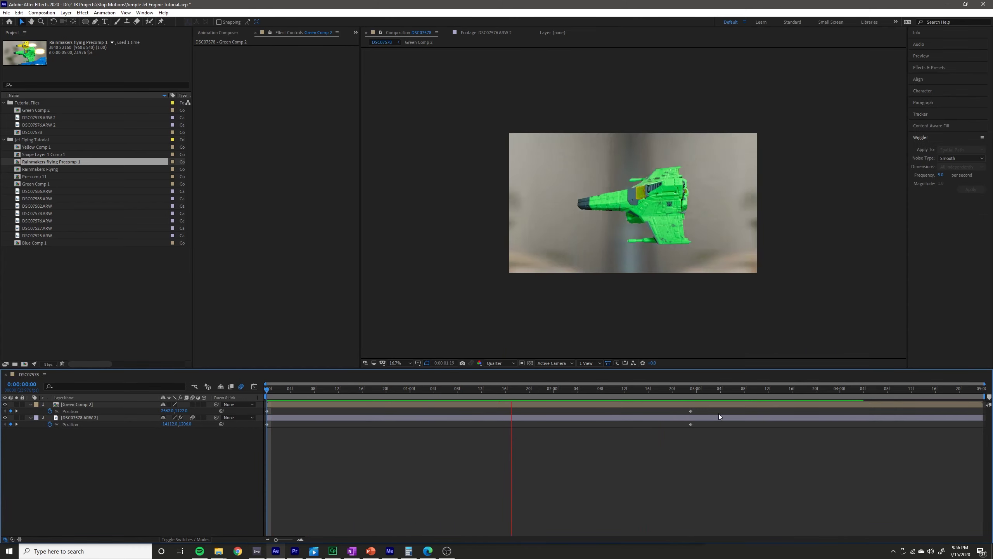
{"action": "key", "text": "space"}
{"action": "left_click_drag", "start_coordinate": [673, 407], "coordinate": [487, 409]}
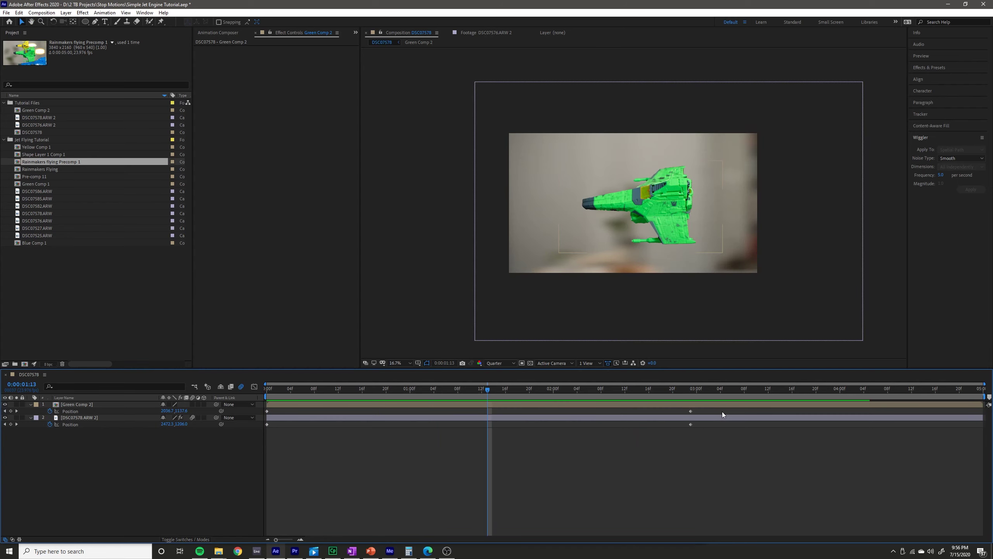
{"action": "left_click_drag", "start_coordinate": [720, 409], "coordinate": [667, 412]}
{"action": "left_click_drag", "start_coordinate": [587, 410], "coordinate": [445, 421]}
{"action": "left_click", "coordinate": [742, 415]}
{"action": "left_click_drag", "start_coordinate": [717, 413], "coordinate": [261, 413]}
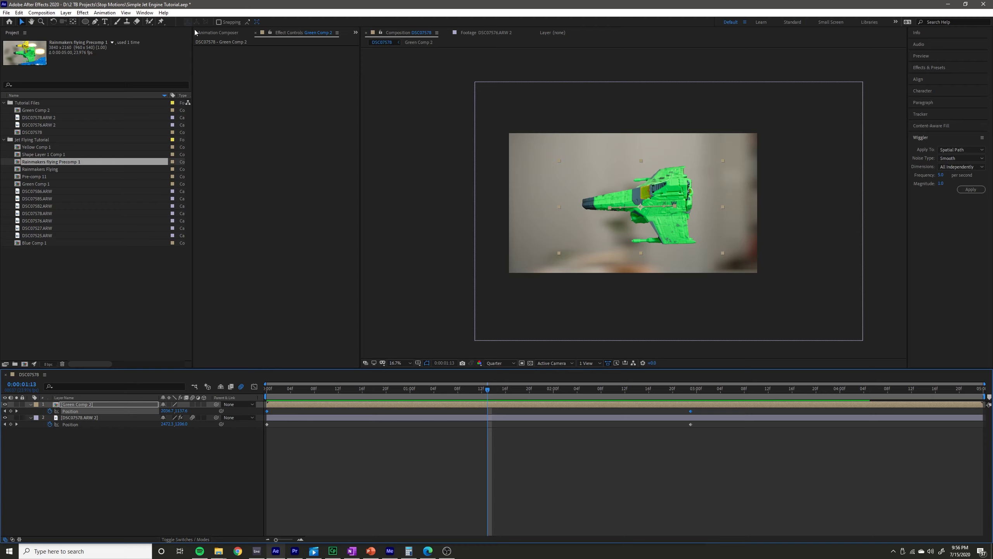
{"action": "left_click", "coordinate": [144, 13]}
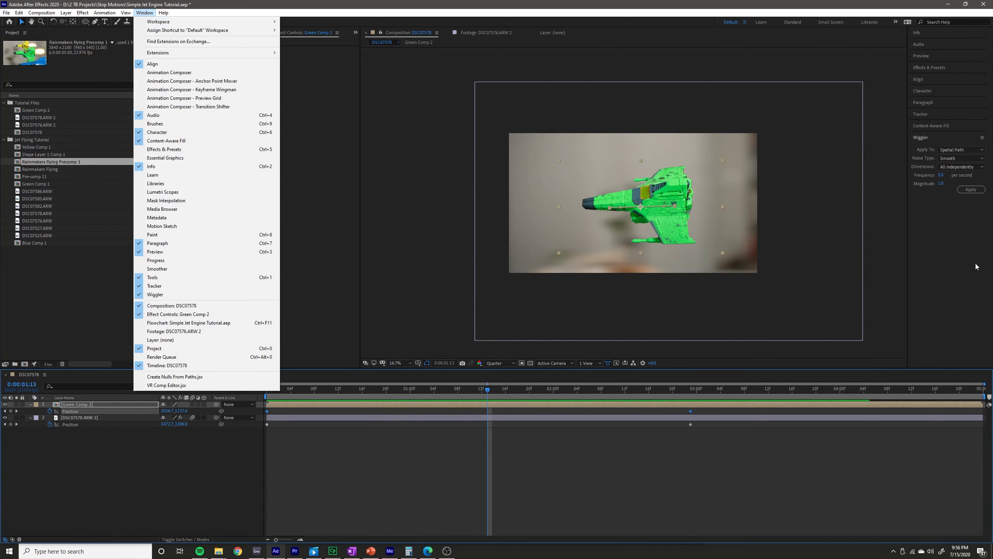
{"action": "key", "text": "Escape"}
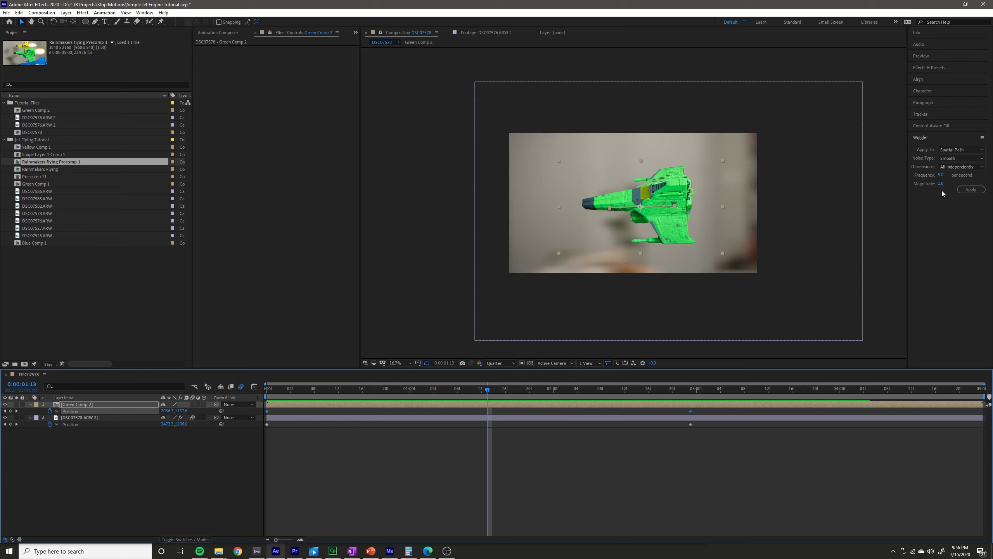
- Apply a wiggle of frequency 24 and magnitude 100 to the ship's Position
{"action": "left_click", "coordinate": [940, 175]}
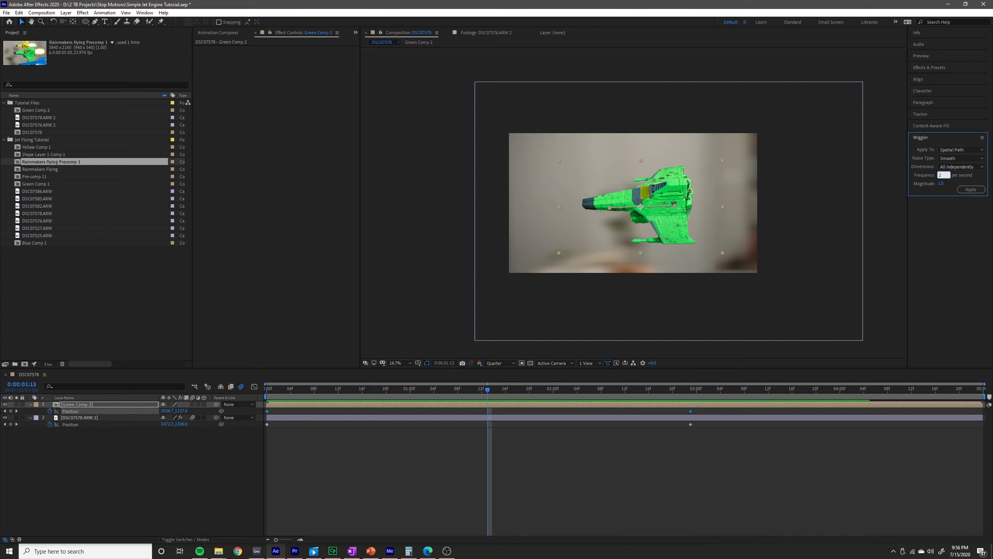
{"action": "left_click", "coordinate": [941, 201]}
{"action": "left_click", "coordinate": [941, 184]}
{"action": "type", "text": "10"}
{"action": "key", "text": "Return"}
{"action": "left_click", "coordinate": [524, 392]}
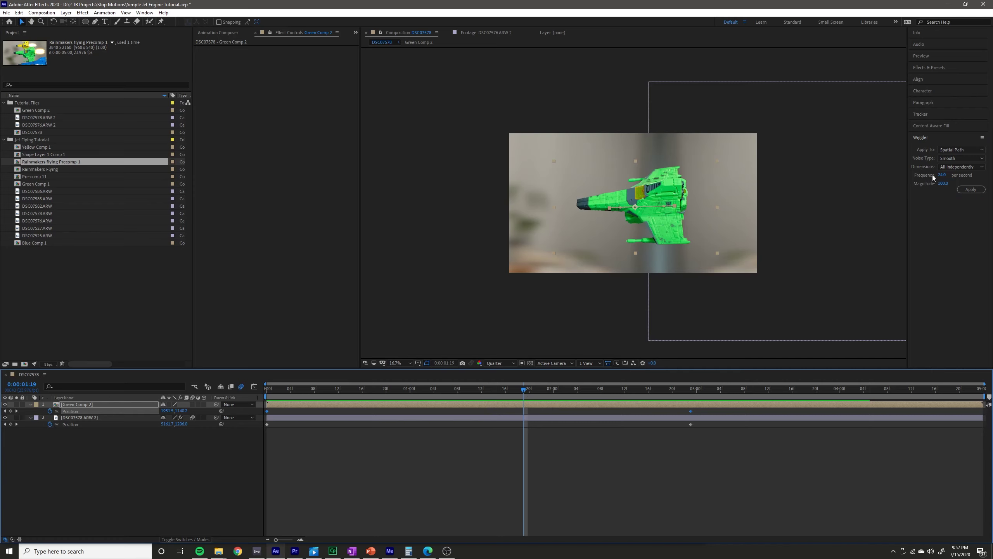
{"action": "left_click", "coordinate": [971, 189]}
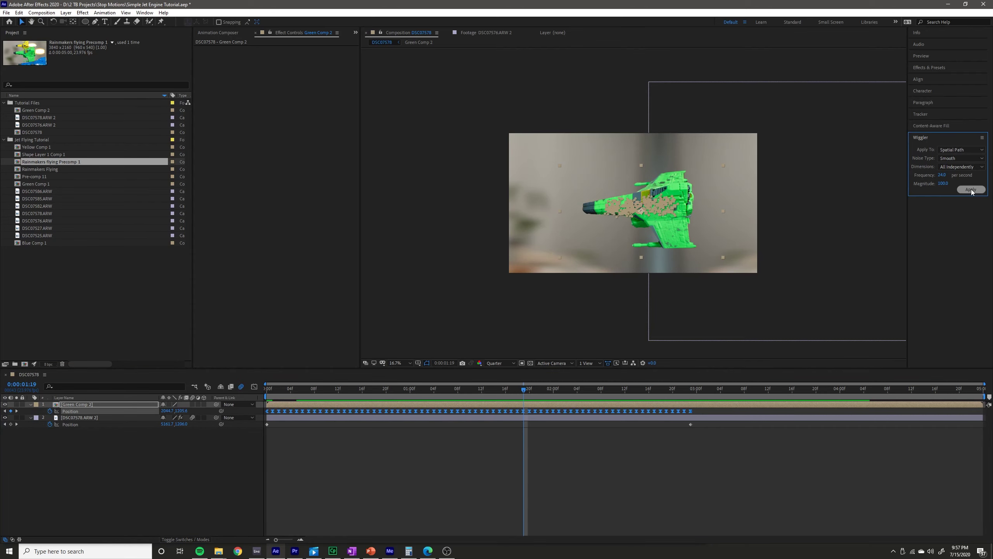
- Preview the wiggling ship from the start of the composition
{"action": "left_click", "coordinate": [626, 454]}
{"action": "key", "text": "Home"}
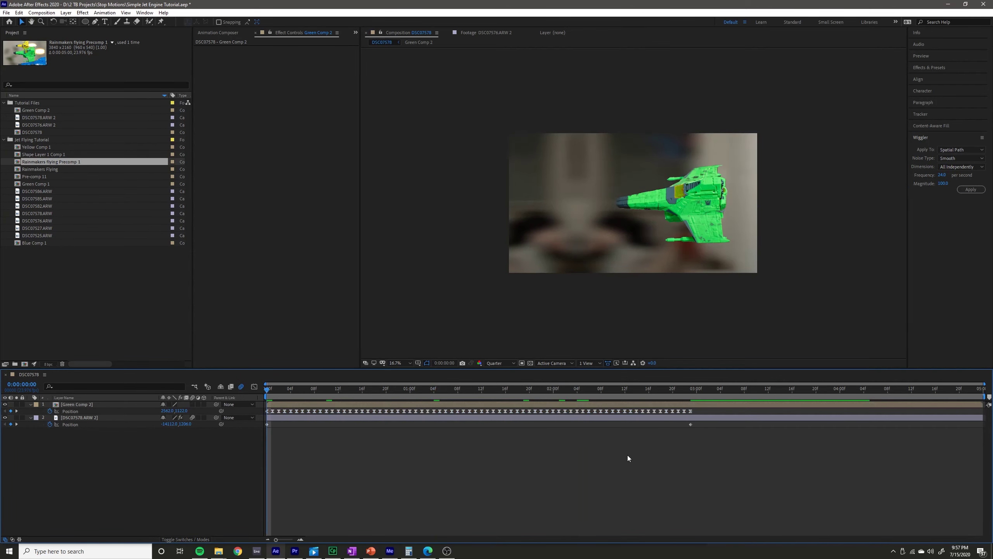
{"action": "key", "text": "space"}
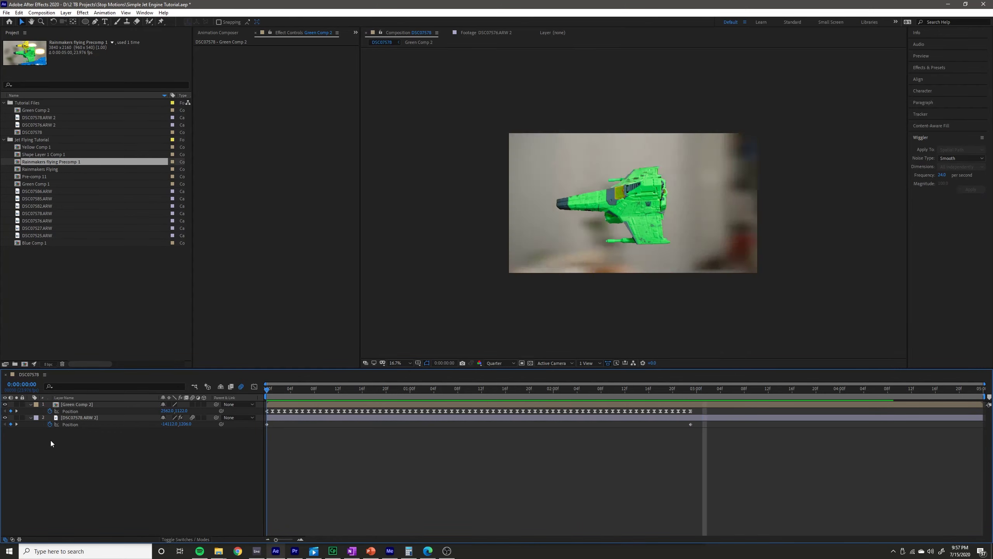
{"action": "key", "text": "space"}
- Undo the wiggle and try a Wiggler of frequency 11 and magnitude 30, previewing it
{"action": "key", "text": "ctrl+z"}
{"action": "left_click_drag", "start_coordinate": [940, 178], "coordinate": [936, 177]}
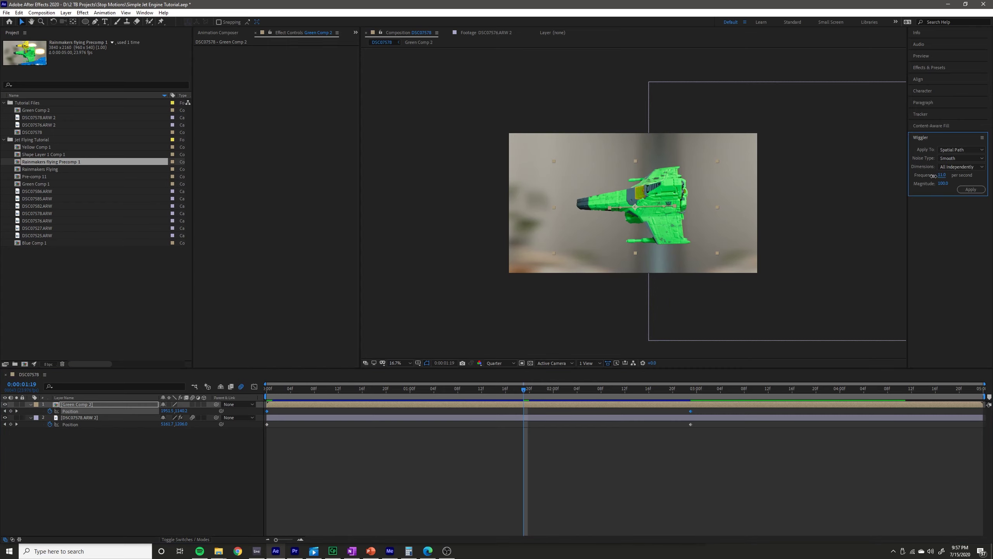
{"action": "left_click_drag", "start_coordinate": [940, 187], "coordinate": [932, 185]}
{"action": "left_click", "coordinate": [941, 184]}
{"action": "left_click", "coordinate": [971, 189]}
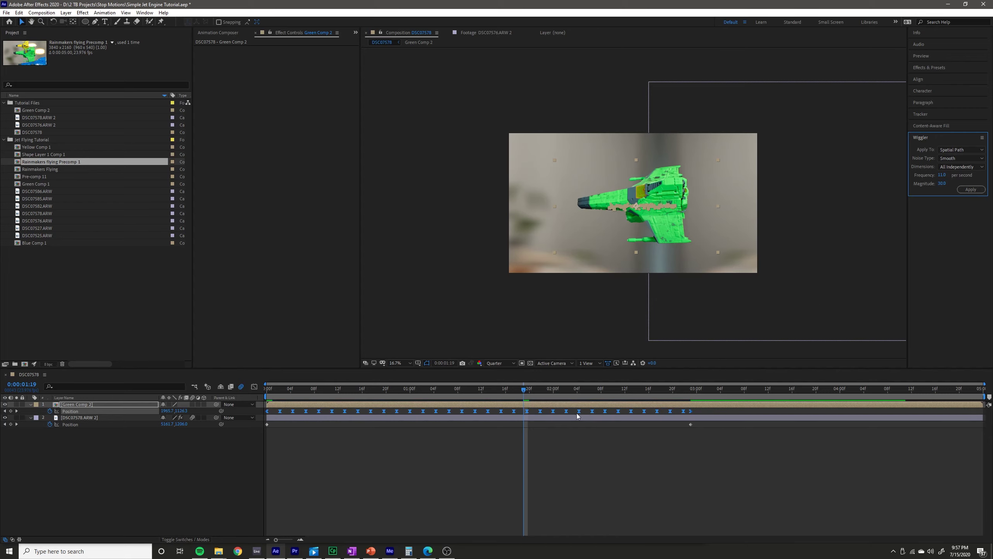
{"action": "key", "text": "space"}
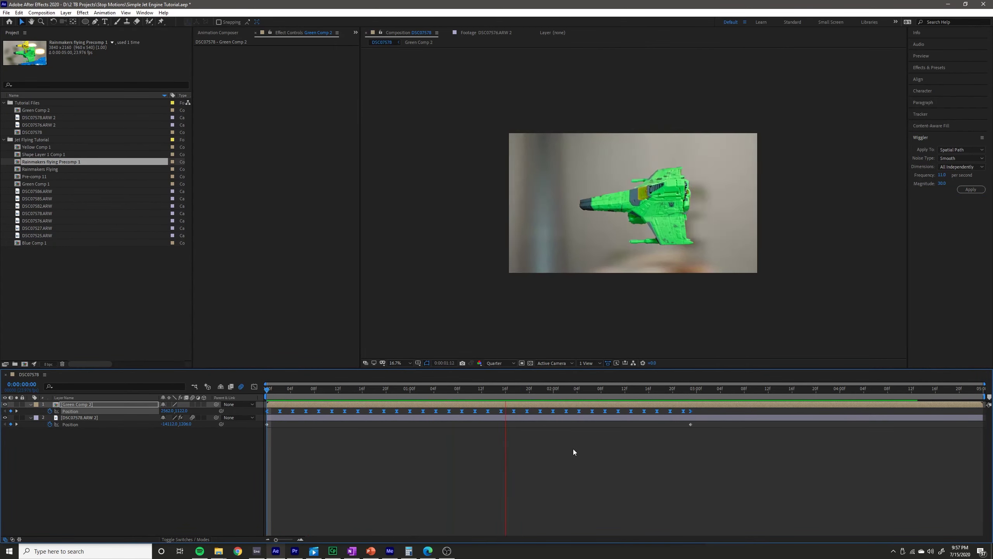
{"action": "key", "text": "space"}
- Undo again and apply a Wiggler of frequency 5, magnitude 20 to the ship's position
{"action": "key", "text": "ctrl+z"}
{"action": "left_click", "coordinate": [942, 175]}
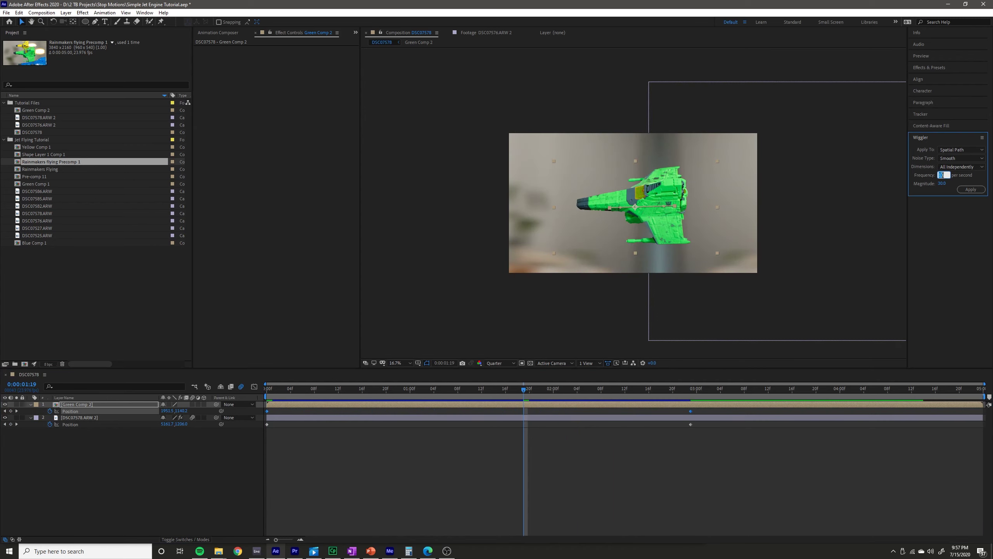
{"action": "left_click", "coordinate": [942, 183]}
{"action": "left_click", "coordinate": [971, 189]}
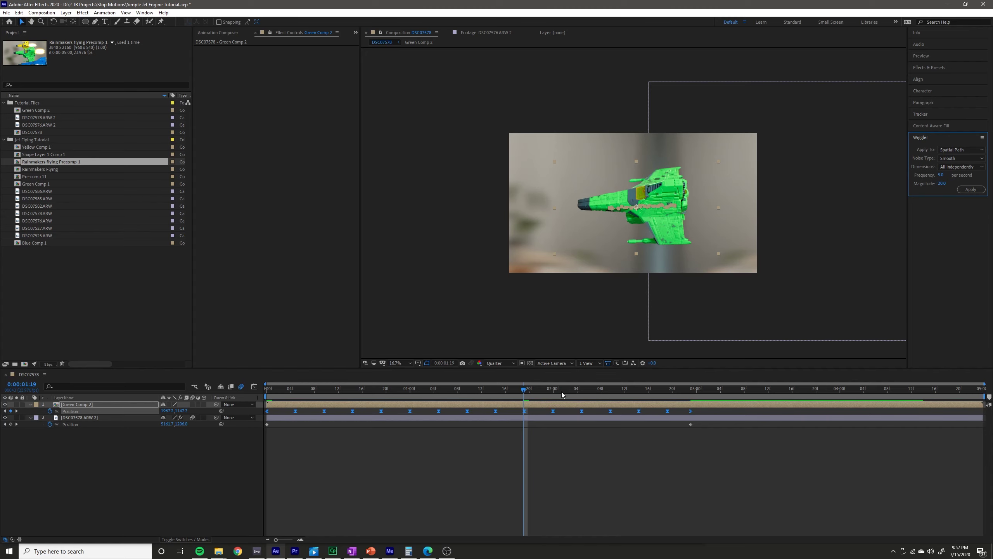
{"action": "key", "text": "space"}
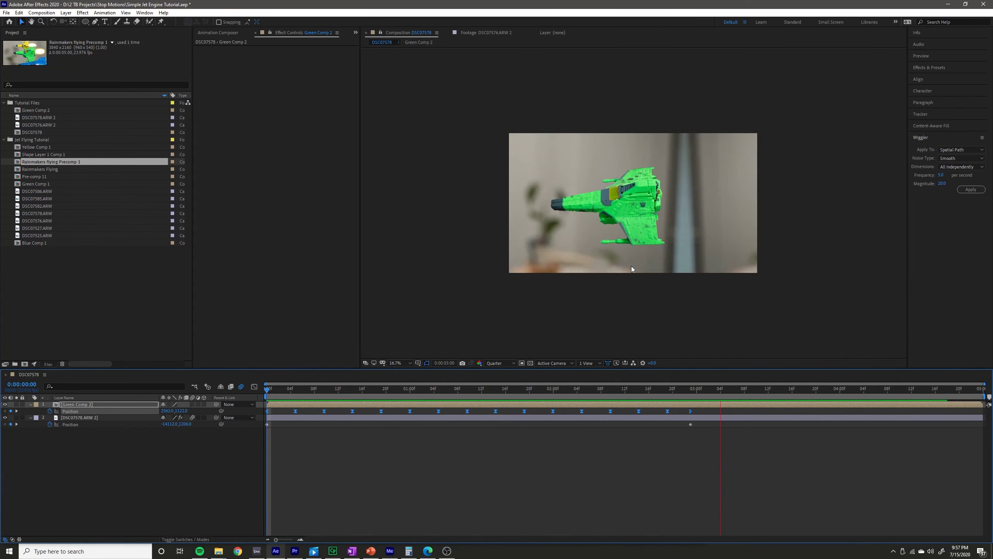
{"action": "key", "text": "period"}
{"action": "key", "text": "period"}
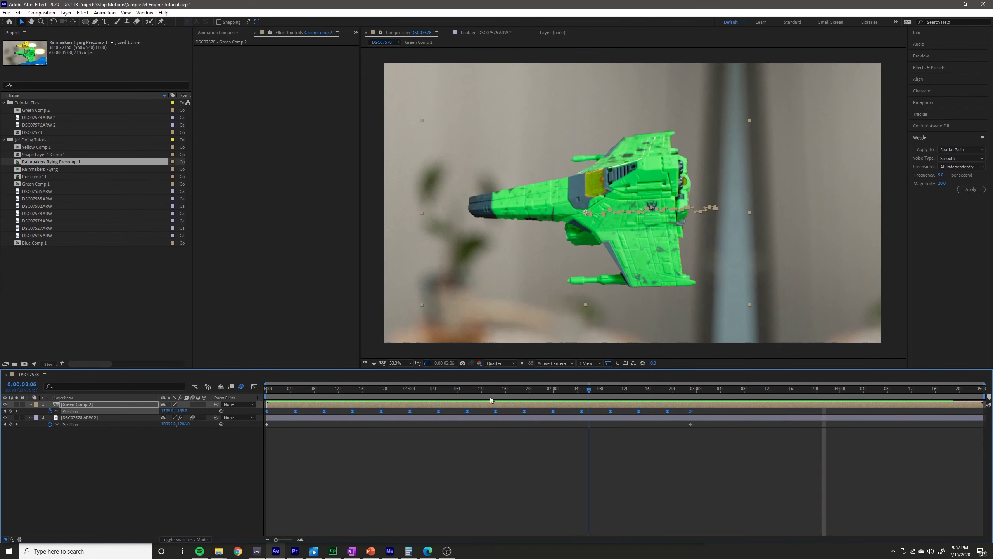
- Replay the gentler wiggle from the start and inspect its path around 0:00:02:00
{"action": "key", "text": "Home"}
{"action": "key", "text": "space"}
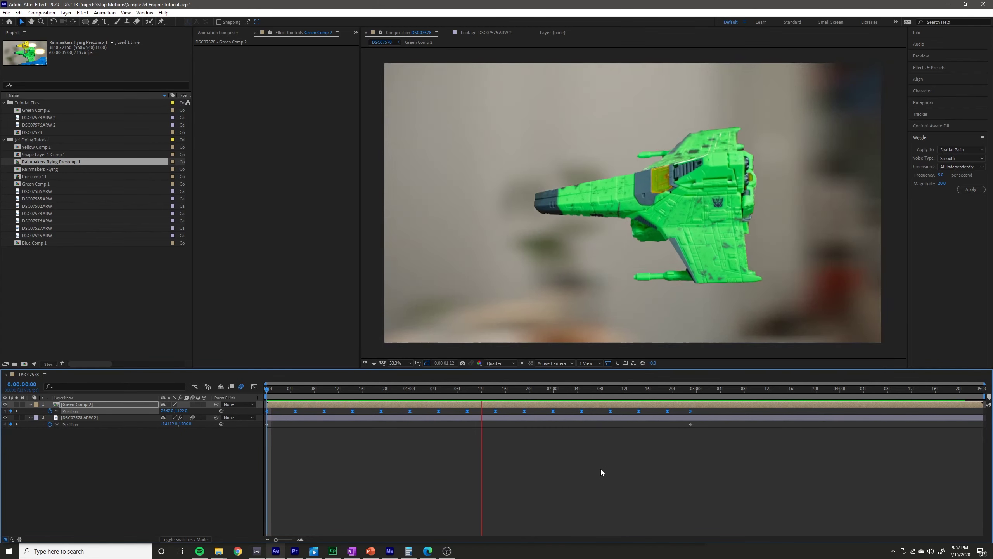
{"action": "left_click_drag", "start_coordinate": [576, 393], "coordinate": [553, 393]}
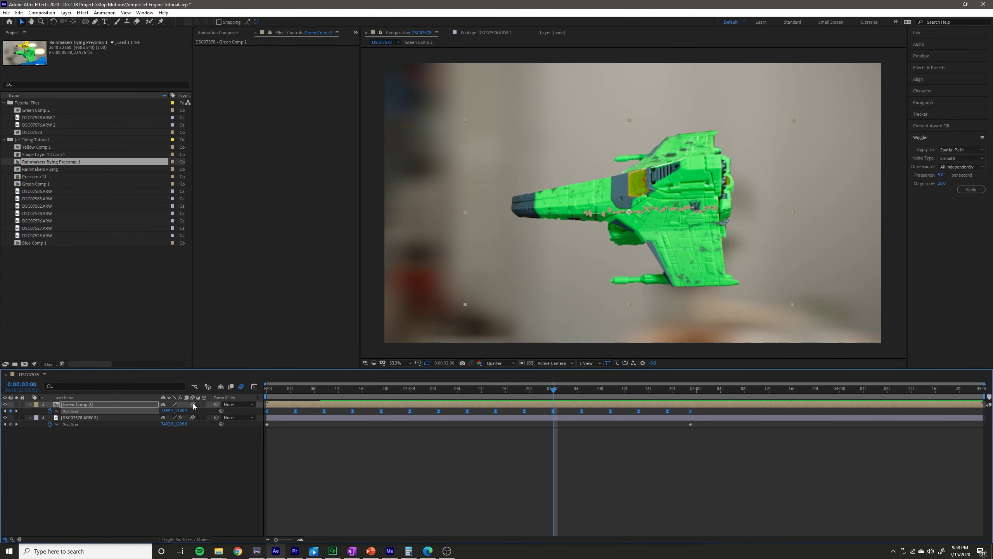
{"action": "key", "text": "slash"}
{"action": "scroll", "coordinate": [671, 249], "scroll_direction": "down", "scroll_amount": 4}
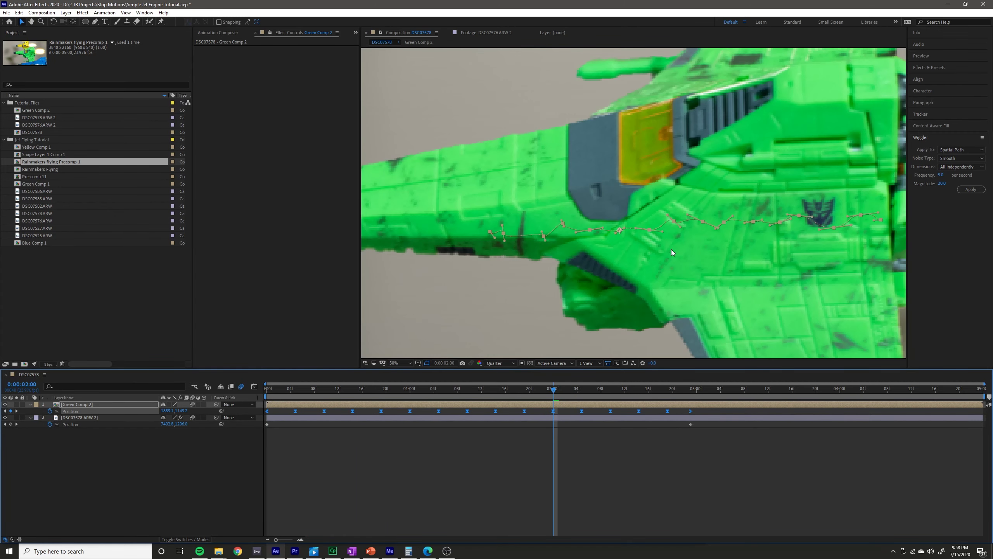
{"action": "key", "text": "space"}
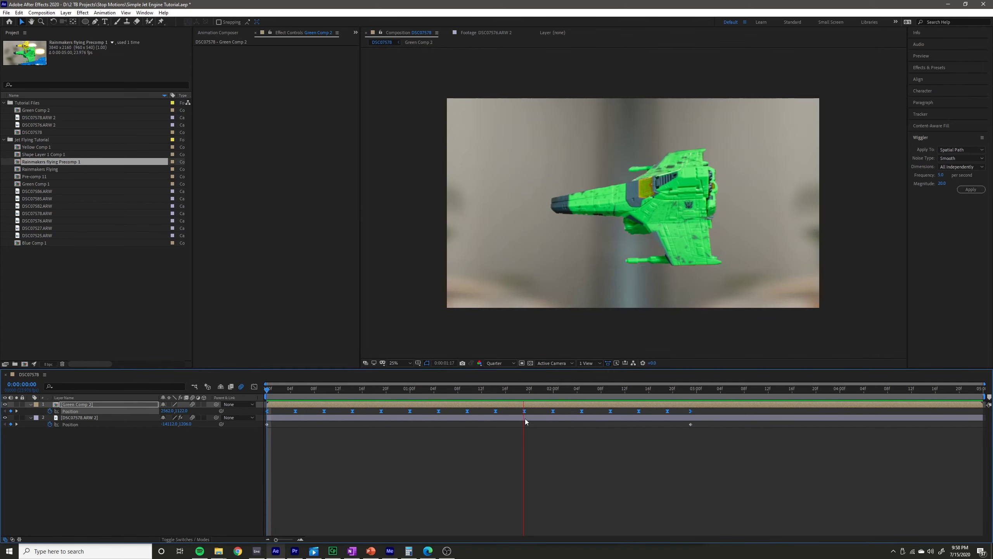
{"action": "key", "text": "space"}
- Open Rainmakers flying Precomp 1 from the Project panel and scrub through it for reference
{"action": "left_click", "coordinate": [636, 356]}
{"action": "left_click", "coordinate": [405, 338]}
{"action": "scroll", "coordinate": [405, 337], "scroll_direction": "down", "scroll_amount": 2}
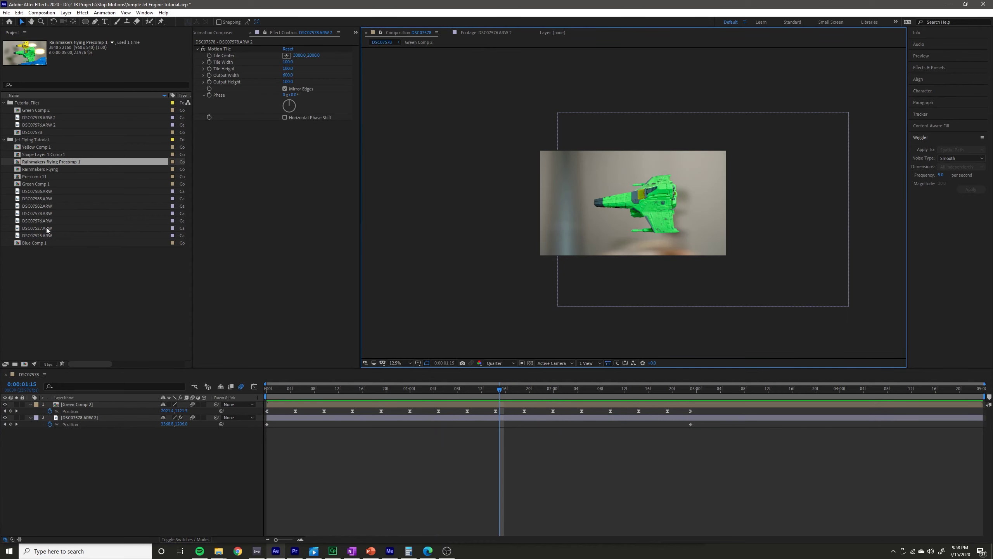
{"action": "double_click", "coordinate": [58, 162]}
{"action": "left_click_drag", "start_coordinate": [461, 394], "coordinate": [623, 396]}
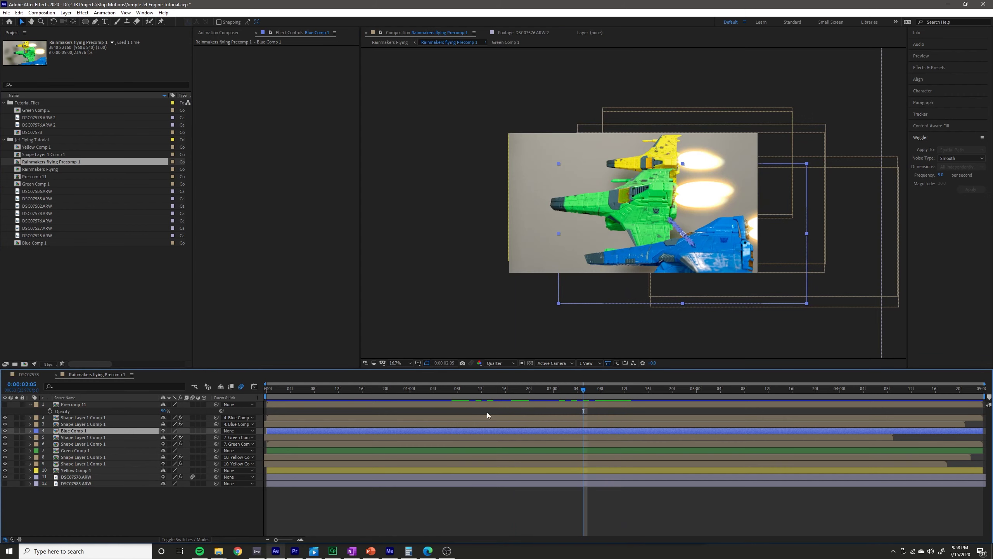
- Return to the DSC07578 composition and choose the Ellipse Tool from the shape tools
{"action": "left_click", "coordinate": [31, 375]}
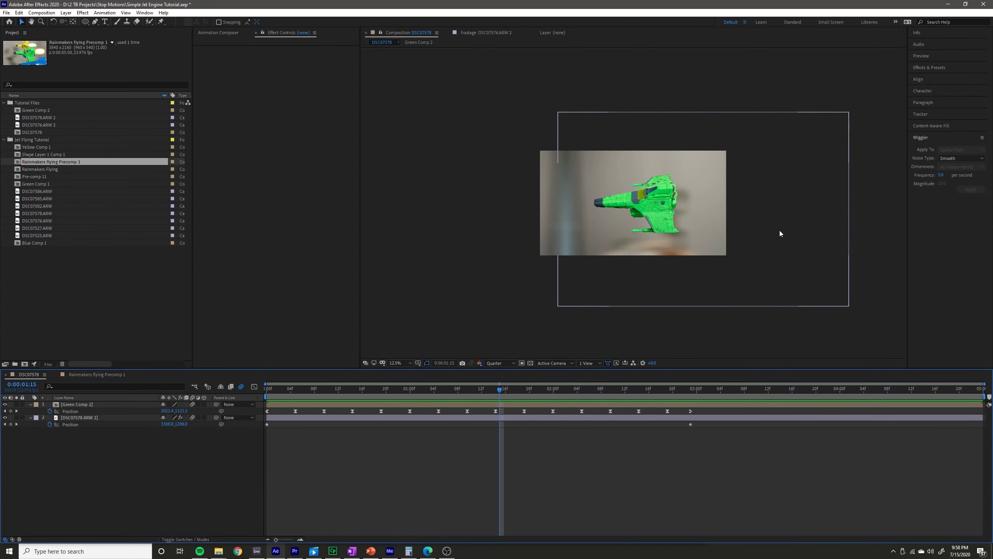
{"action": "key", "text": "period"}
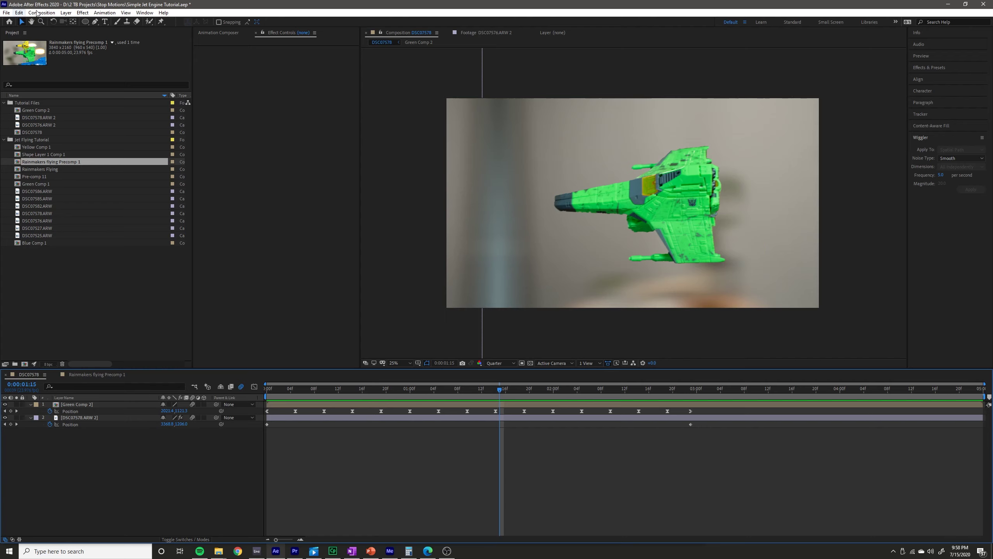
{"action": "left_click", "coordinate": [85, 22]}
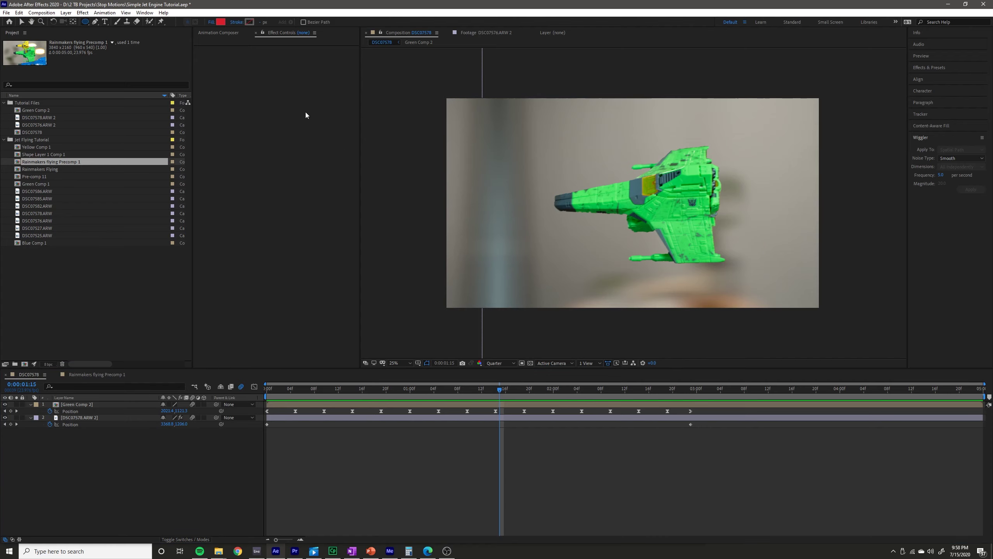
{"action": "left_click", "coordinate": [85, 22]}
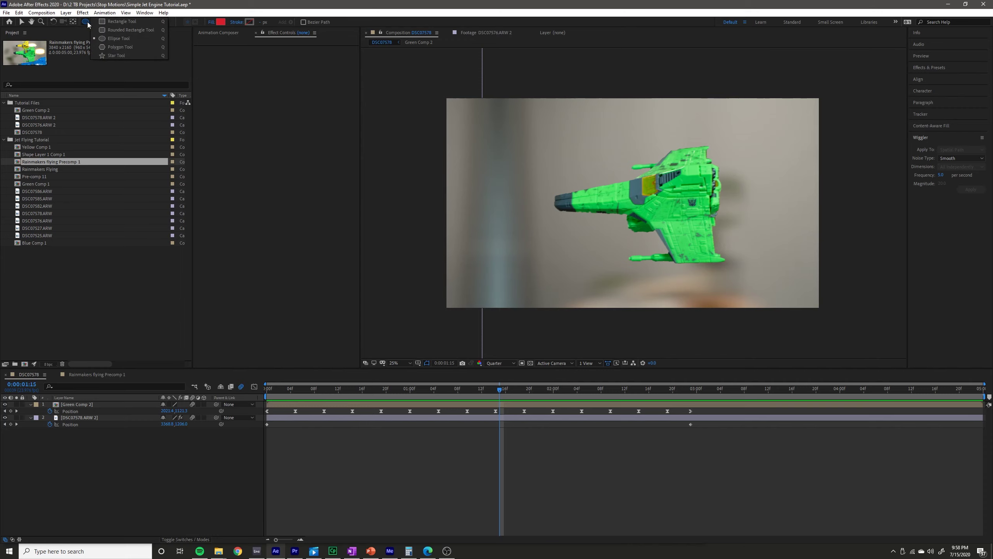
{"action": "left_click", "coordinate": [109, 39]}
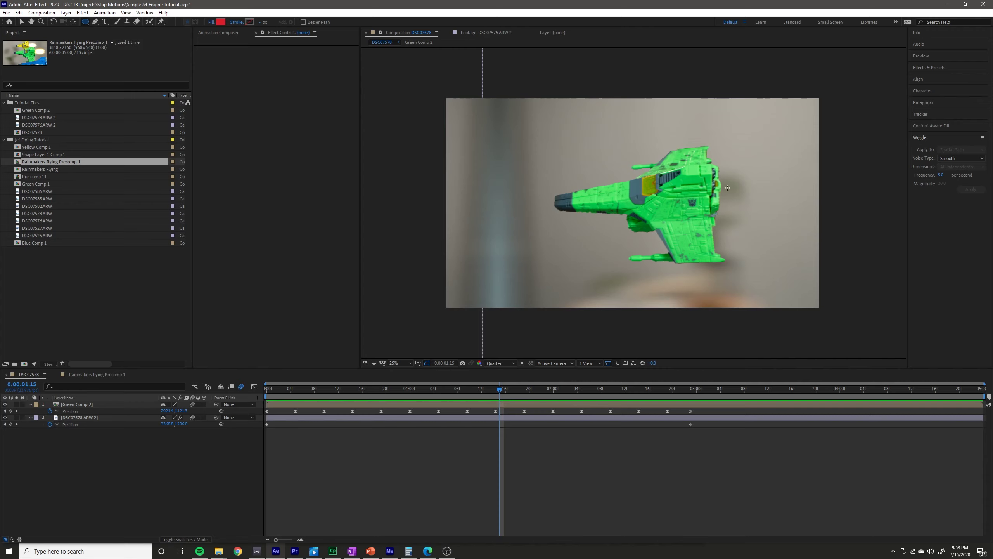
- Draw an ellipse behind the ship's engine and nudge it up against the exhaust
{"action": "left_click_drag", "start_coordinate": [719, 171], "coordinate": [785, 195]}
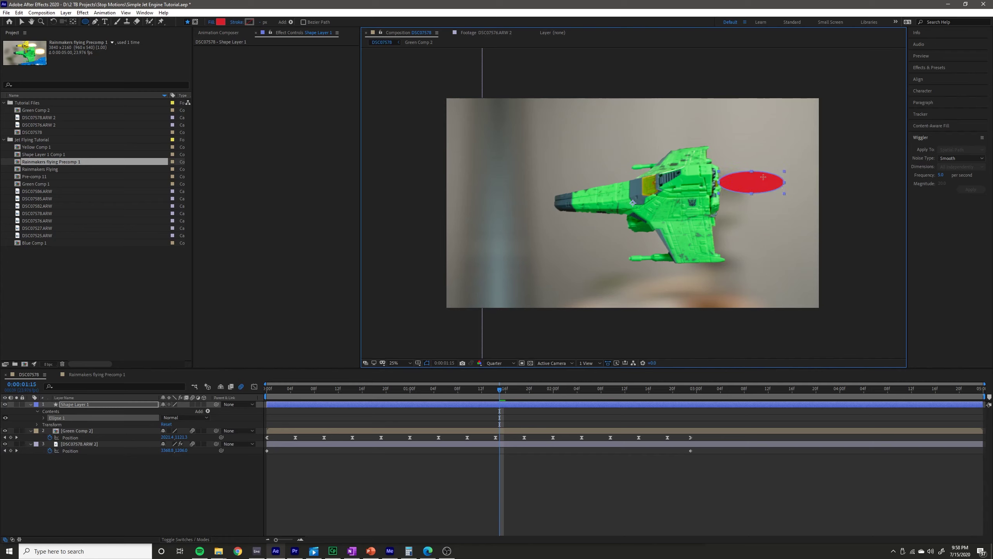
{"action": "key", "text": "v"}
{"action": "left_click_drag", "start_coordinate": [743, 189], "coordinate": [741, 178]}
{"action": "key", "text": "period"}
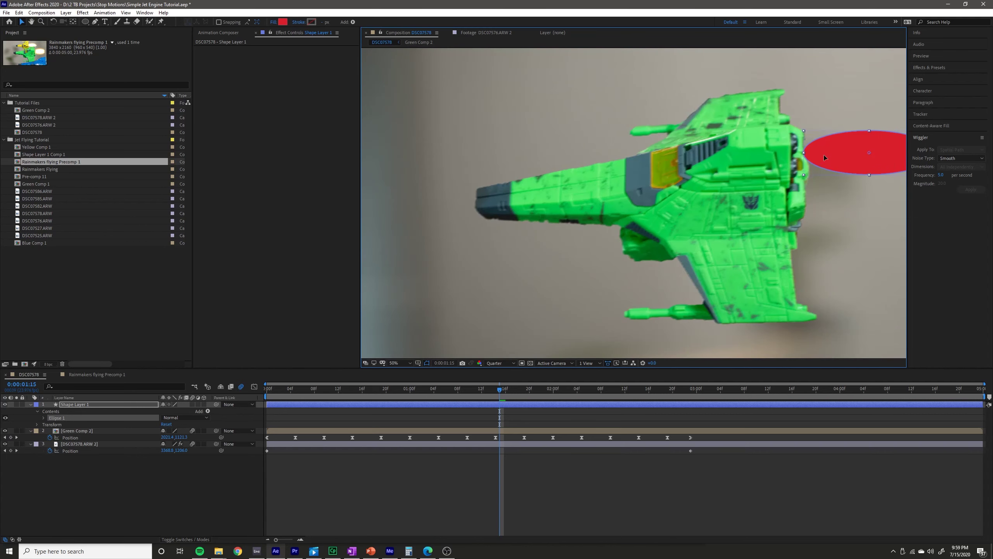
{"action": "left_click_drag", "start_coordinate": [835, 170], "coordinate": [682, 208]}
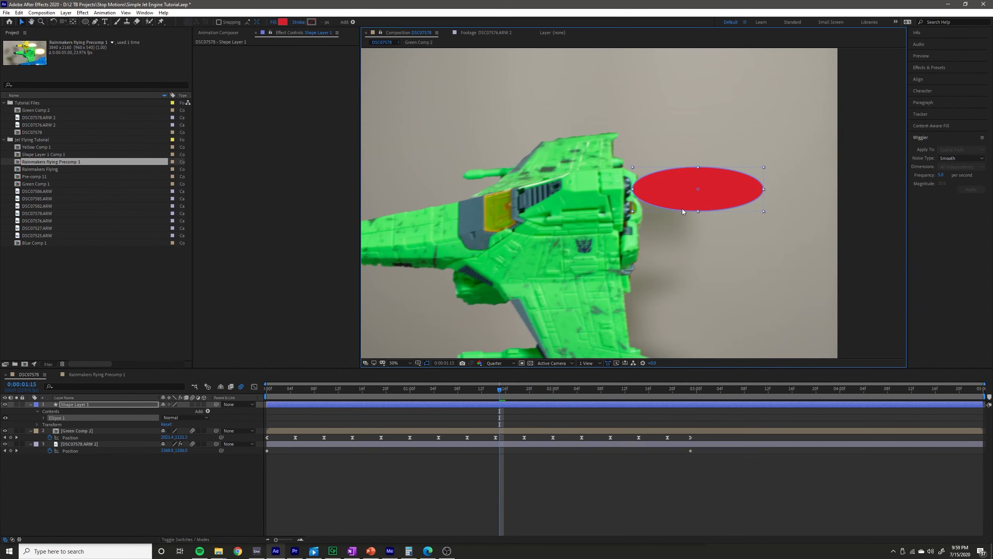
- Change the ellipse's fill colour to a pale yellow
{"action": "left_click", "coordinate": [282, 22]}
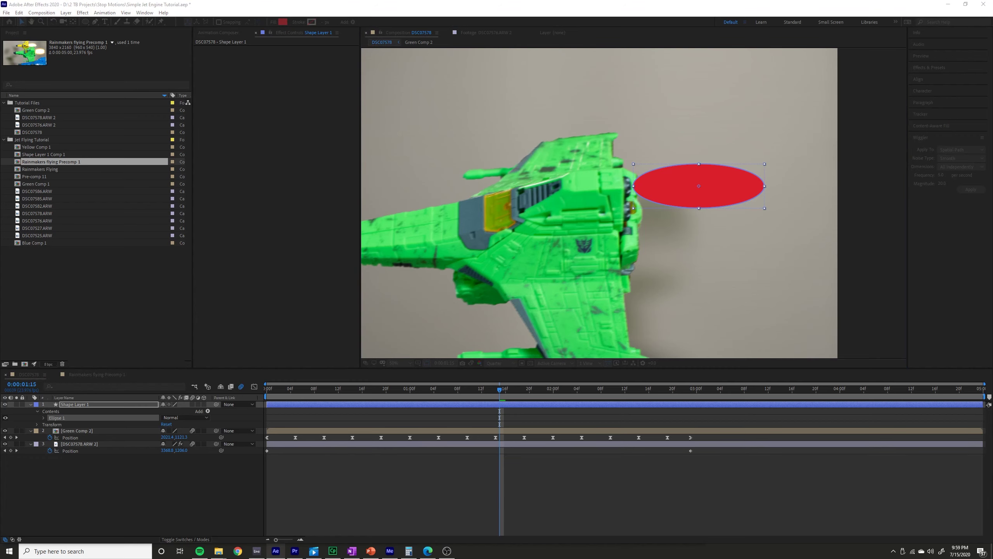
{"action": "left_click_drag", "start_coordinate": [556, 328], "coordinate": [559, 374]}
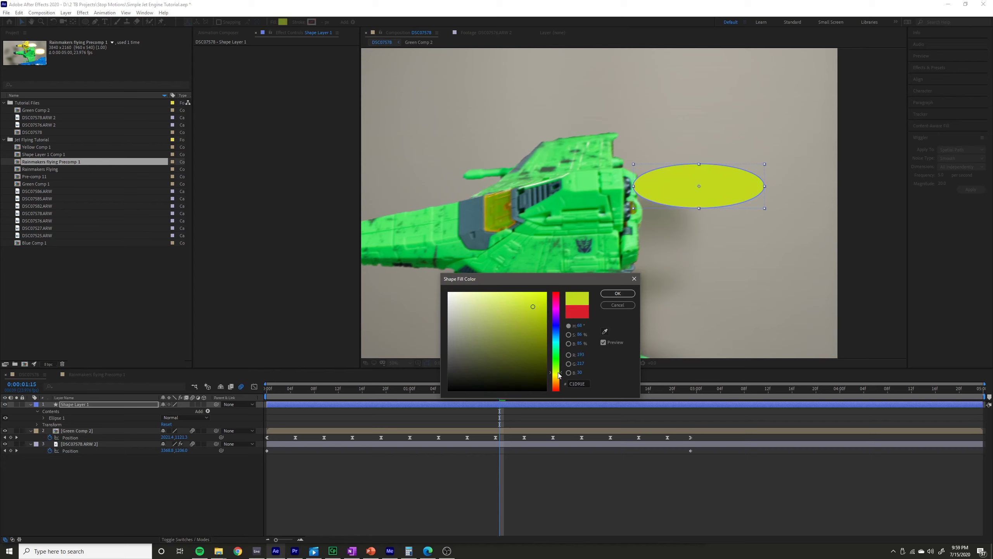
{"action": "left_click_drag", "start_coordinate": [519, 294], "coordinate": [509, 286]}
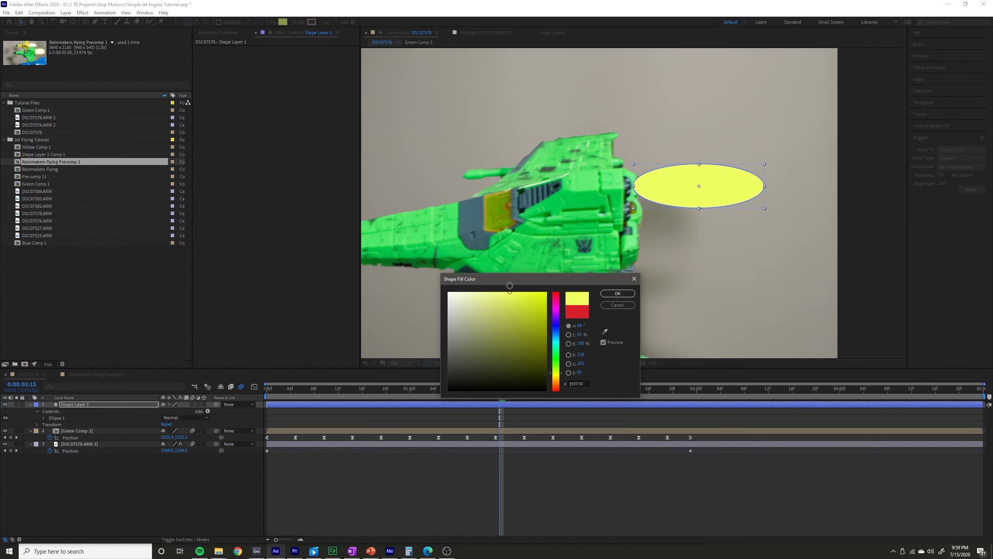
{"action": "left_click", "coordinate": [617, 293]}
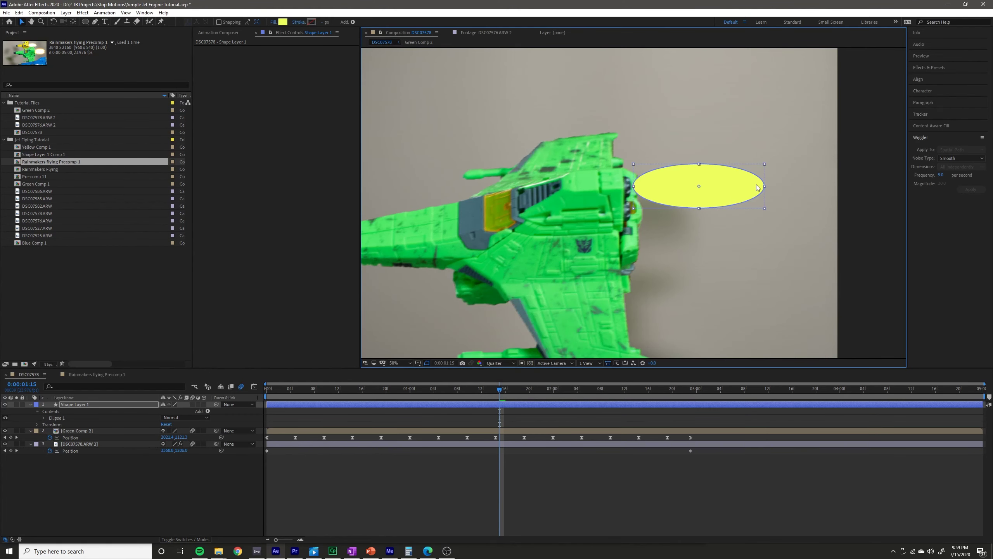
{"action": "key", "text": "comma"}
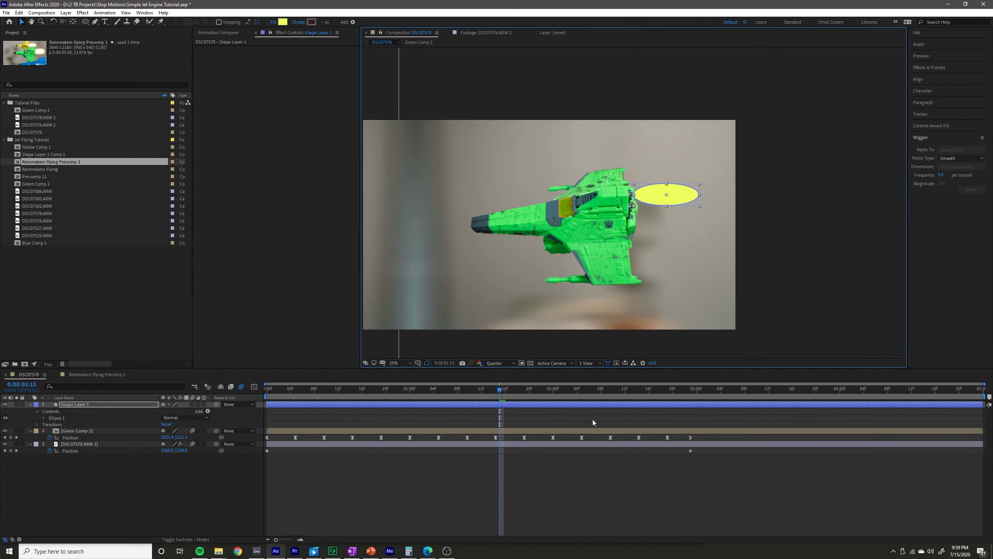
{"action": "left_click", "coordinate": [593, 419]}
- Parent Shape Layer 1 to Green Comp 2 with the pick whip
{"action": "left_click", "coordinate": [562, 404]}
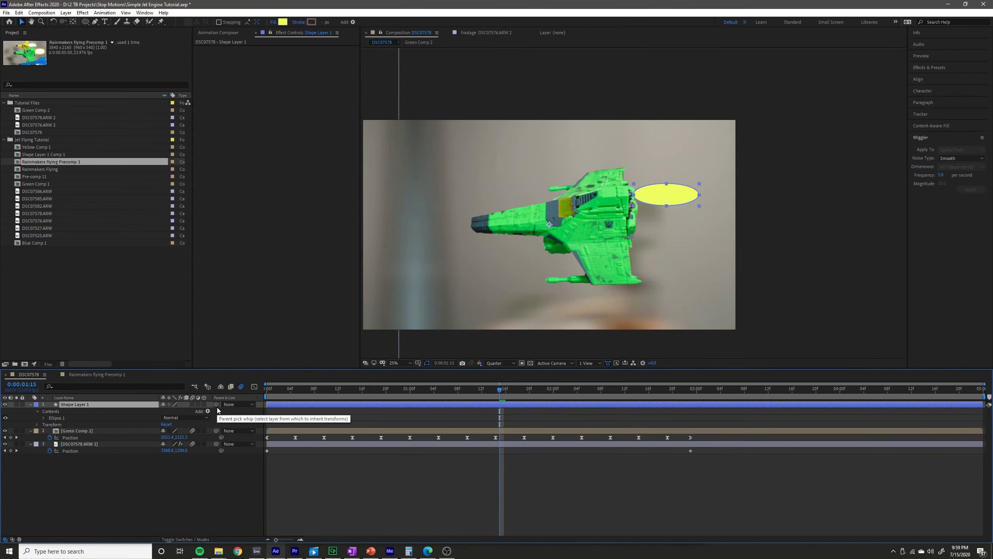
{"action": "left_click_drag", "start_coordinate": [216, 405], "coordinate": [118, 431]}
{"action": "left_click", "coordinate": [497, 506]}
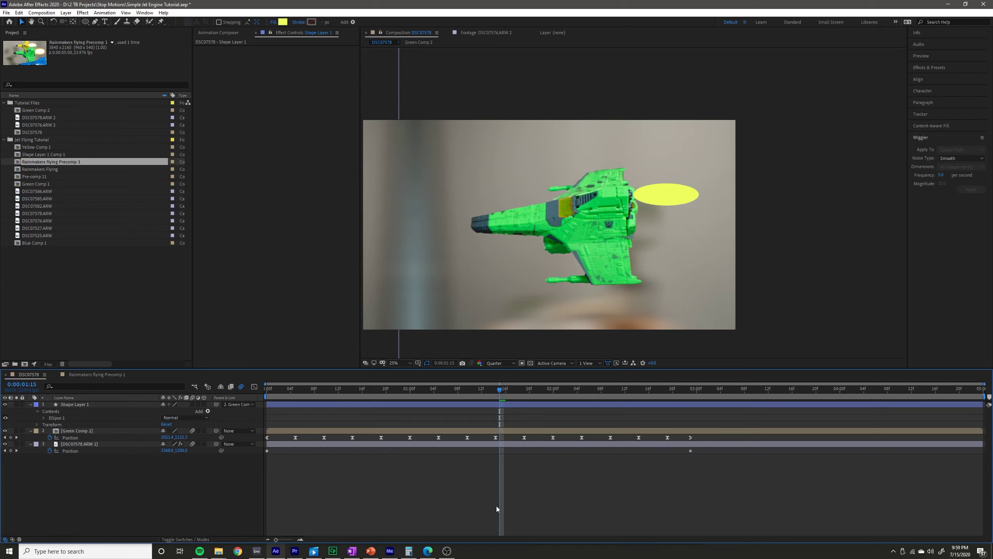
- Preview from the start to confirm the ellipse follows the jet
{"action": "left_click_drag", "start_coordinate": [499, 410], "coordinate": [362, 424]}
{"action": "key", "text": "space"}
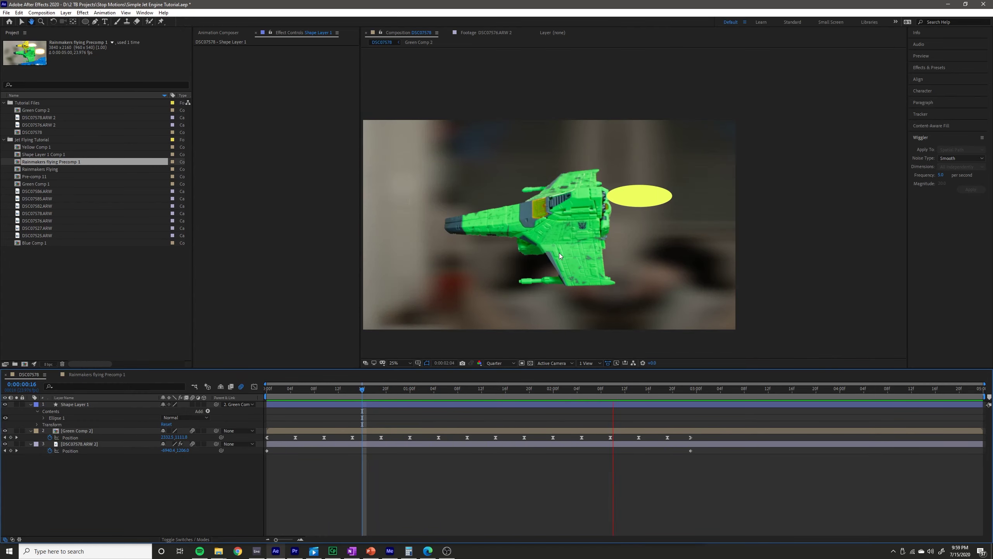
{"action": "key", "text": "space"}
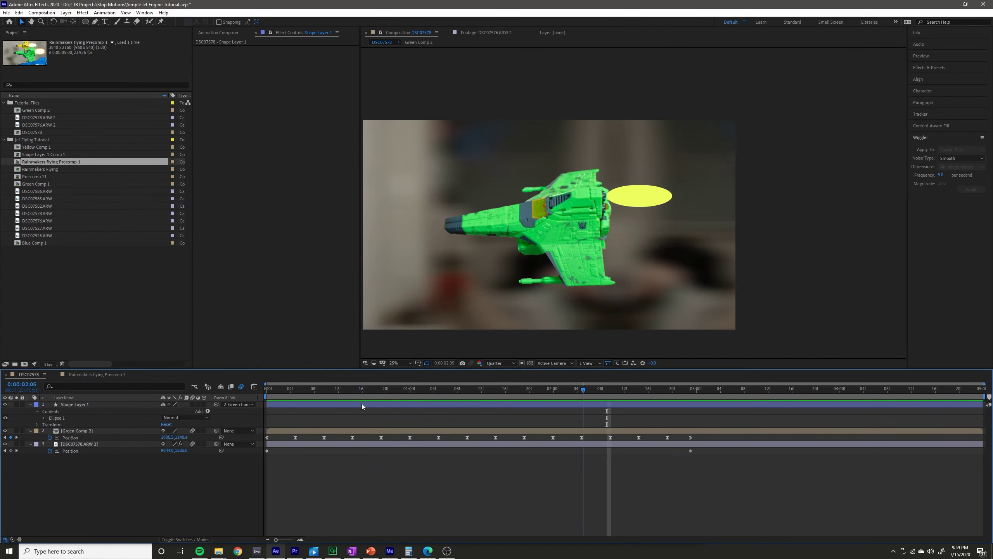
{"action": "key", "text": "Home"}
{"action": "key", "text": "space"}
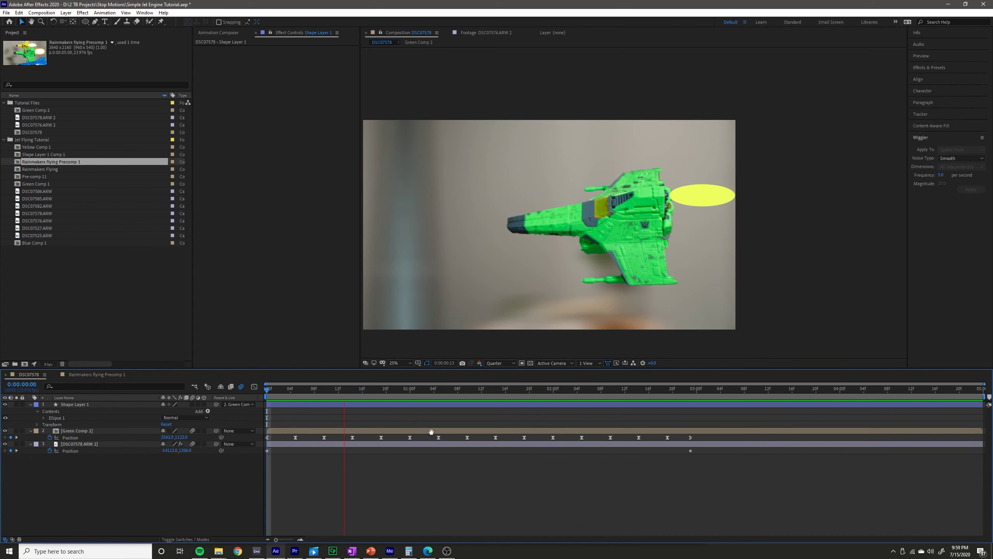
{"action": "left_click", "coordinate": [560, 221]}
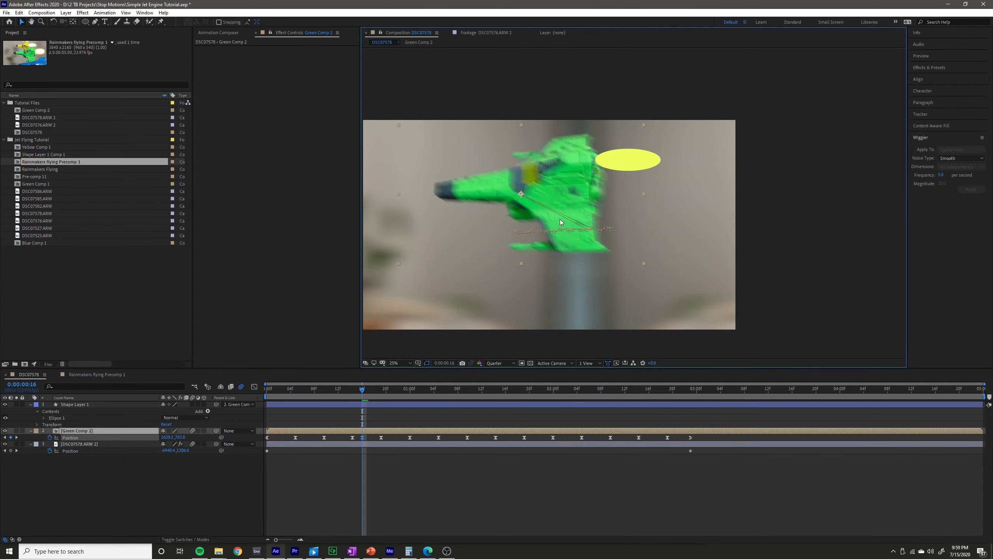
- Replay from frames 9 and 21 to check the flame stays attached to the ship
{"action": "left_click_drag", "start_coordinate": [362, 389], "coordinate": [320, 393]}
{"action": "key", "text": "space"}
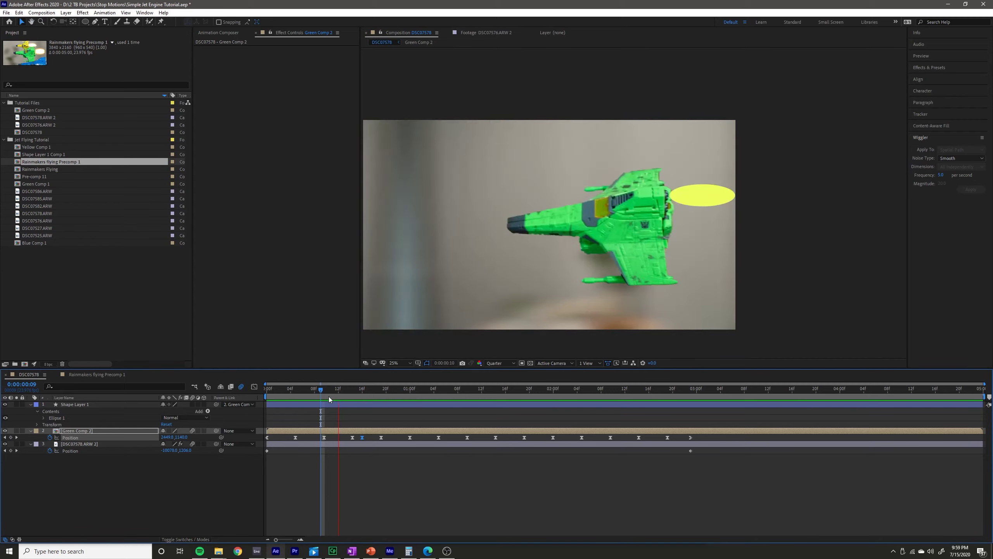
{"action": "key", "text": "space"}
{"action": "left_click_drag", "start_coordinate": [478, 390], "coordinate": [402, 388]}
{"action": "key", "text": "space"}
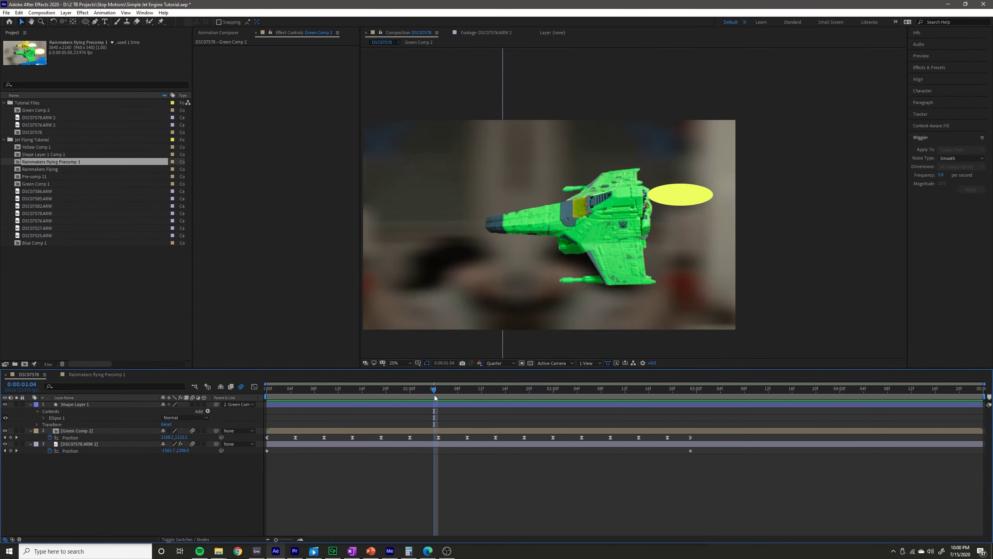
{"action": "left_click", "coordinate": [498, 406]}
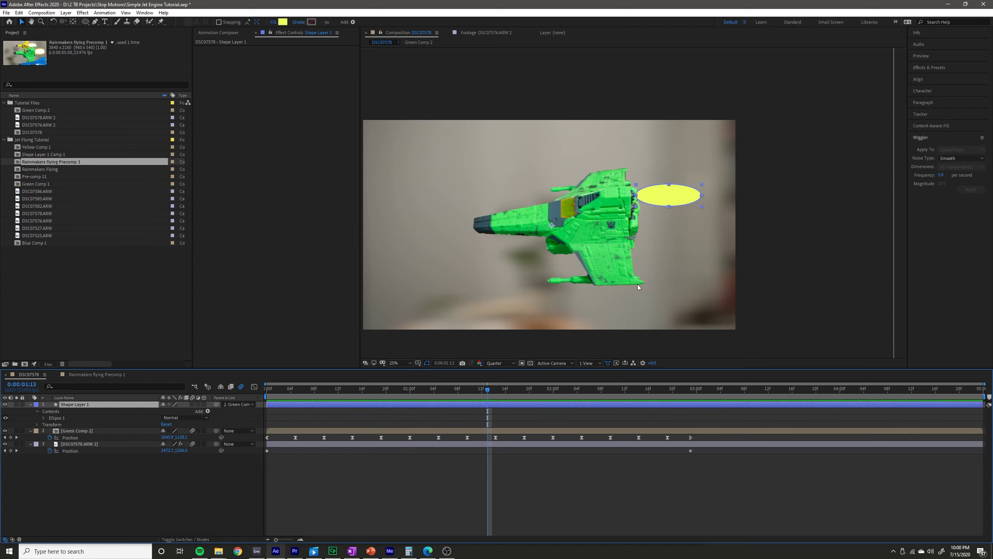
- Show Shape Layer 1's Scale property and trial-enlarge the ellipse, undoing the change
{"action": "key", "text": "Page_Down"}
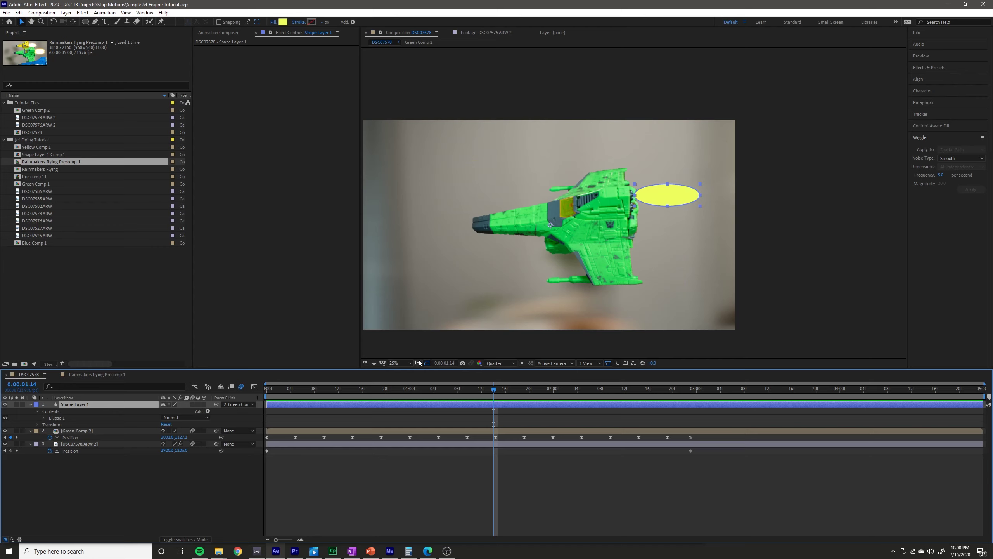
{"action": "key", "text": "s"}
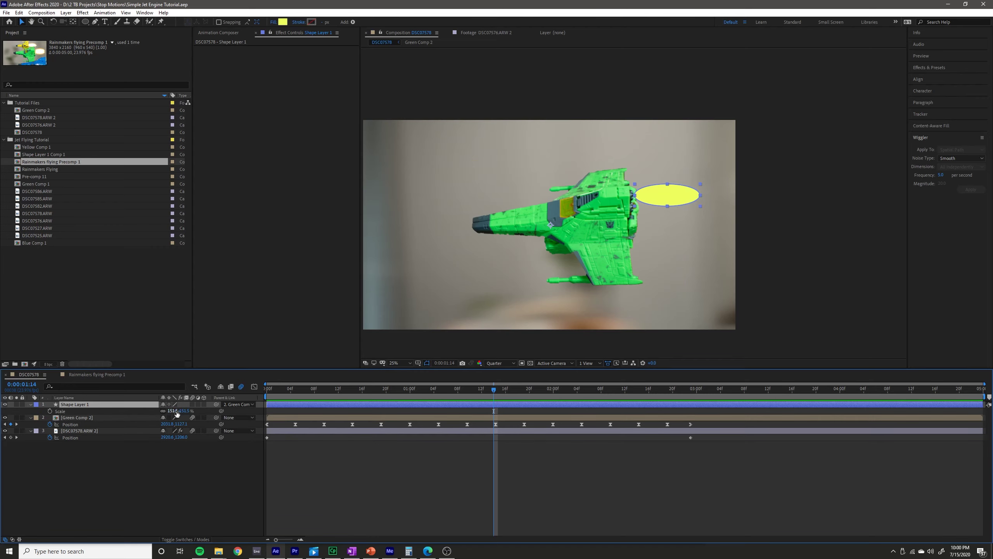
{"action": "left_click_drag", "start_coordinate": [185, 412], "coordinate": [191, 409]}
{"action": "mouse_move", "coordinate": [192, 412]}
{"action": "left_mouse_down"}
{"action": "mouse_move", "coordinate": [206, 417]}
{"action": "mouse_move", "coordinate": [191, 412]}
{"action": "left_mouse_up"}
{"action": "key", "text": "ctrl+z"}
{"action": "scroll", "coordinate": [551, 226], "scroll_direction": "up", "scroll_amount": 2}
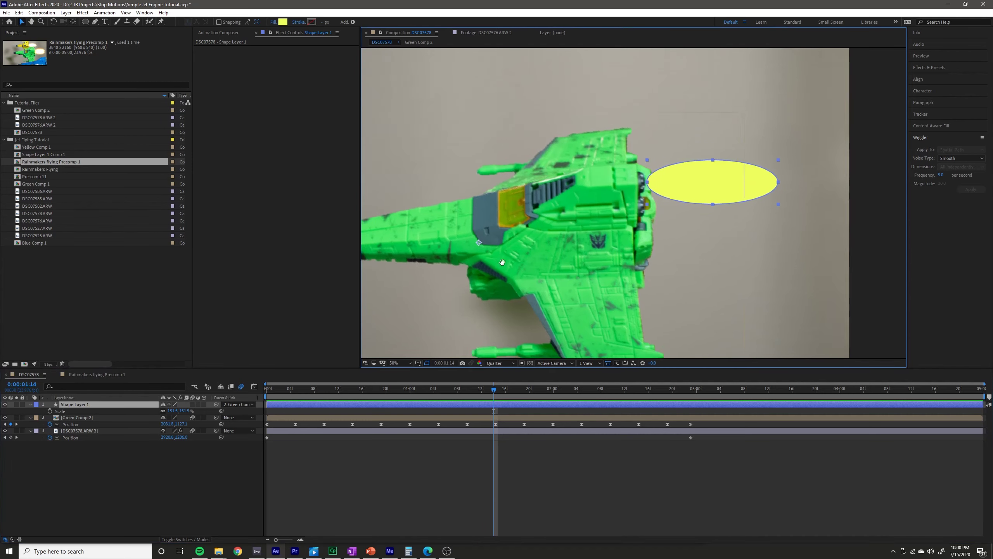
{"action": "scroll", "coordinate": [500, 236], "scroll_direction": "down", "scroll_amount": 2}
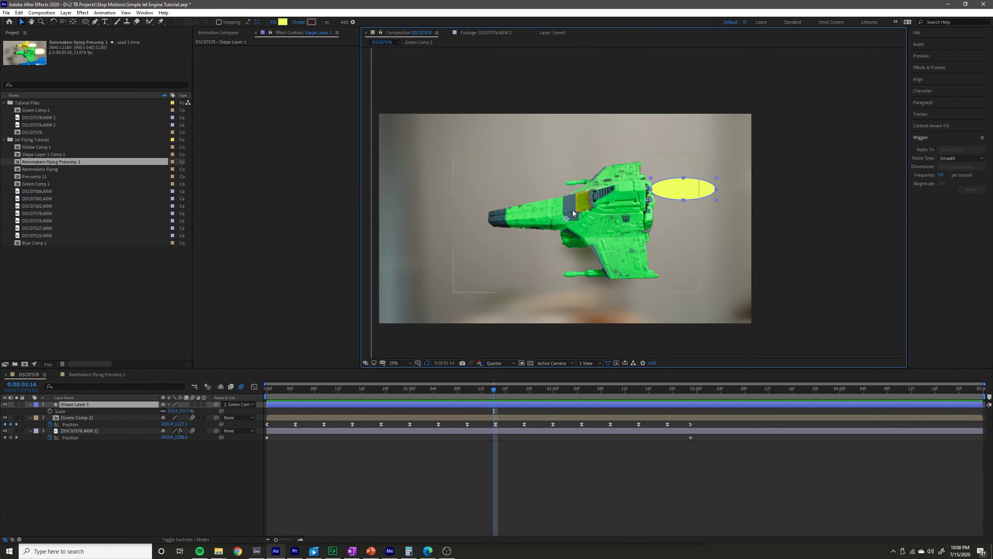
- Move the ellipse's anchor point toward the engine with the Pan Behind tool
{"action": "key", "text": "y"}
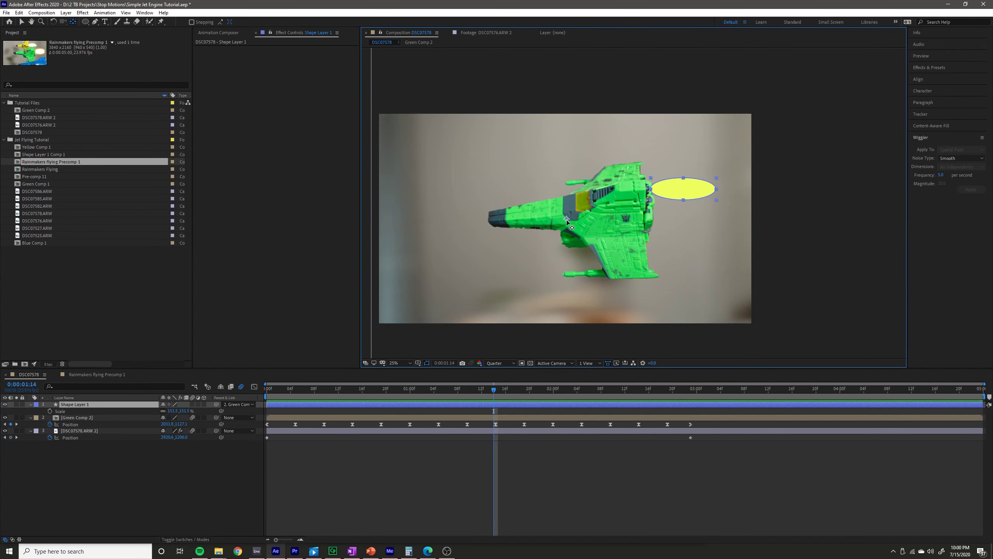
{"action": "mouse_move", "coordinate": [594, 225]}
{"action": "left_mouse_down"}
{"action": "mouse_move", "coordinate": [651, 202]}
{"action": "mouse_move", "coordinate": [652, 190]}
{"action": "left_mouse_up"}
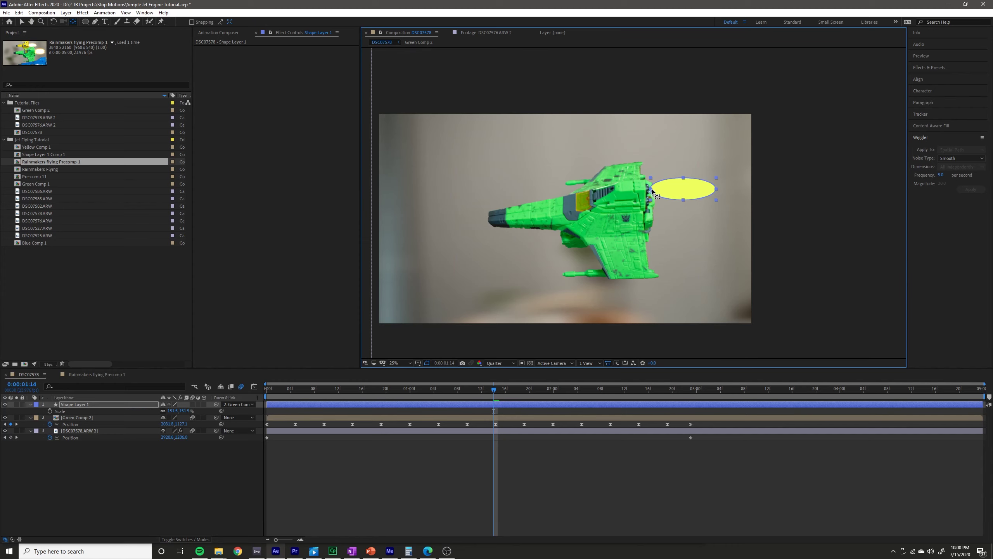
{"action": "scroll", "coordinate": [651, 196], "scroll_direction": "up", "scroll_amount": 2}
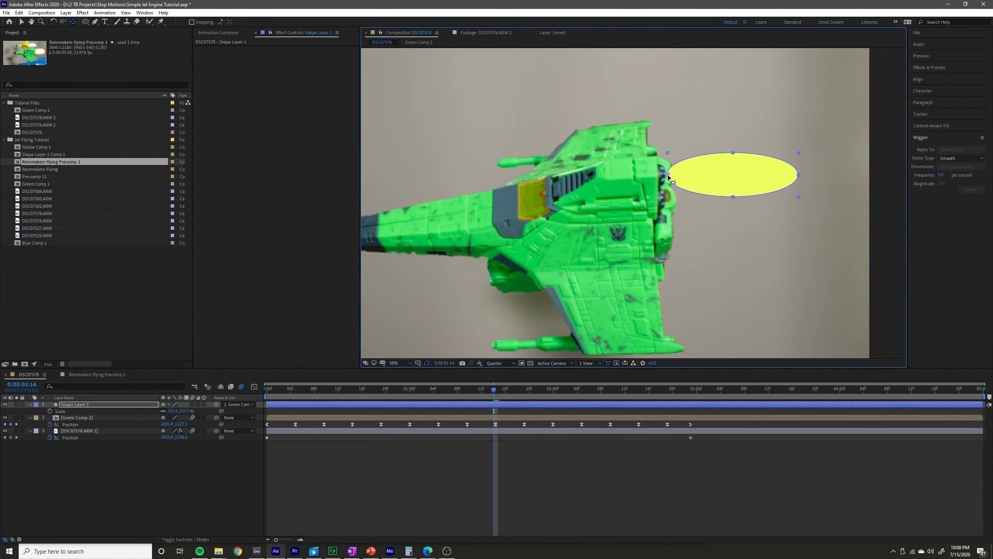
{"action": "scroll", "coordinate": [652, 208], "scroll_direction": "down", "scroll_amount": 2}
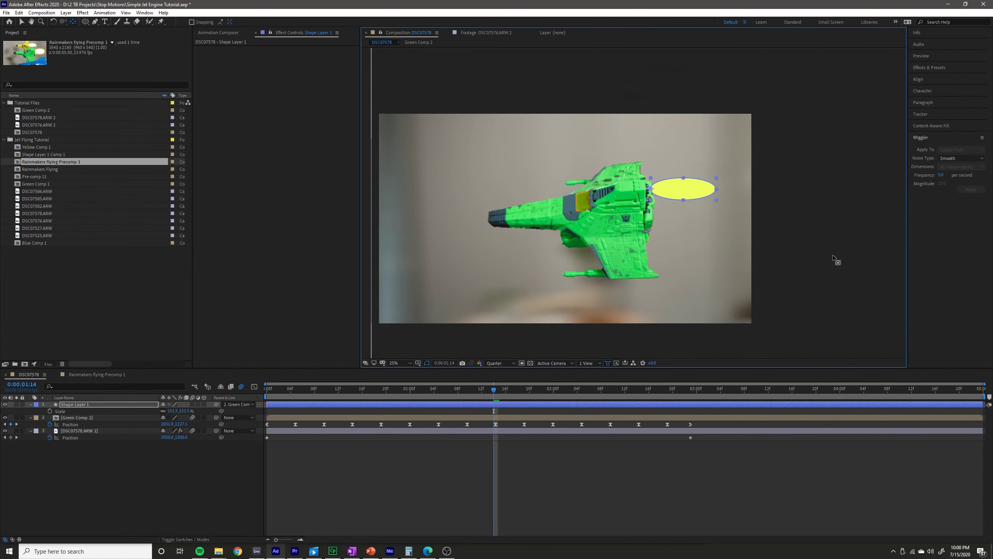
{"action": "key", "text": "v"}
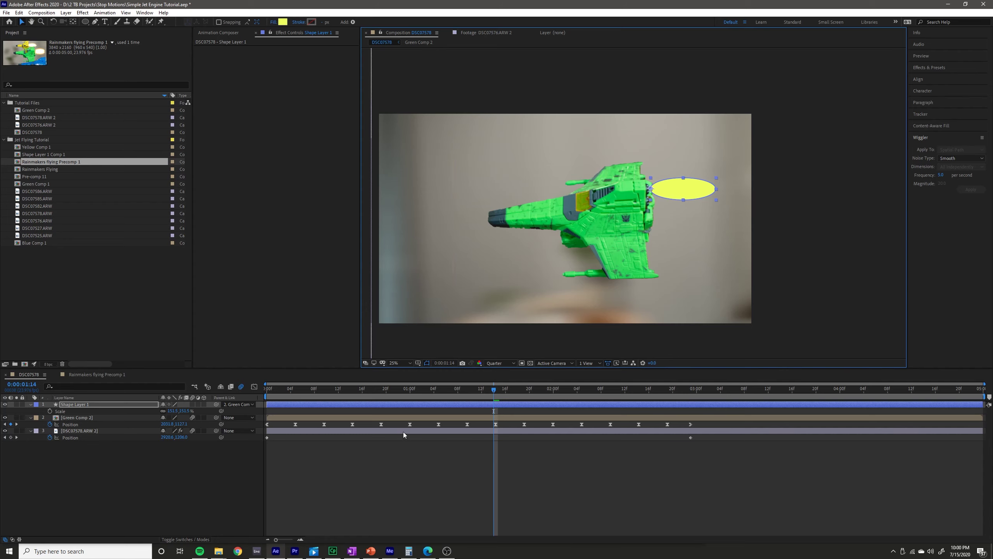
- Scale the yellow ellipse slightly larger, to about 120%, behind the jet
{"action": "left_click_drag", "start_coordinate": [183, 411], "coordinate": [204, 405]}
{"action": "scroll", "coordinate": [644, 191], "scroll_direction": "up", "scroll_amount": 2}
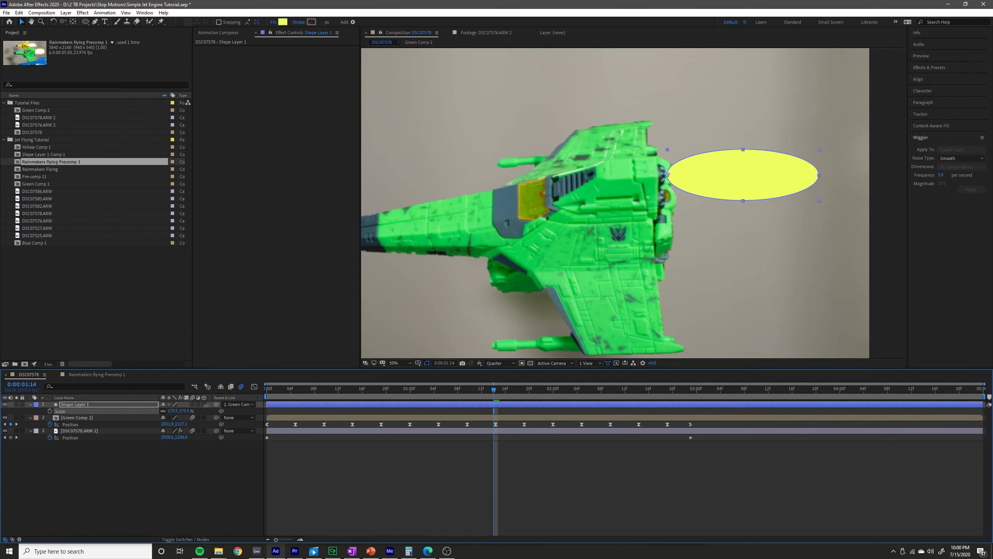
{"action": "key", "text": "ctrl+z"}
{"action": "scroll", "coordinate": [720, 233], "scroll_direction": "down", "scroll_amount": 2}
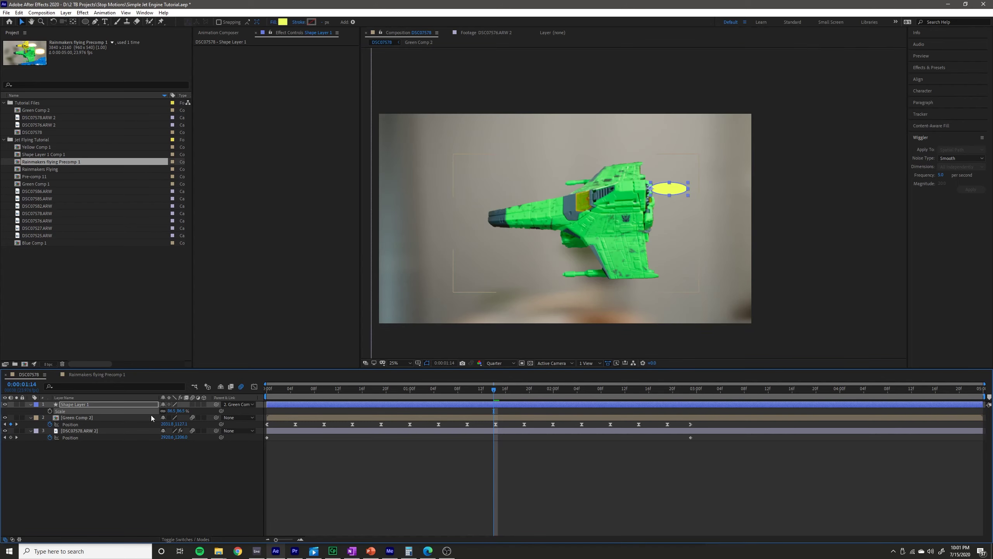
{"action": "left_click_drag", "start_coordinate": [181, 411], "coordinate": [187, 411]}
{"action": "mouse_move", "coordinate": [186, 412]}
{"action": "left_mouse_down"}
{"action": "mouse_move", "coordinate": [176, 410]}
{"action": "mouse_move", "coordinate": [186, 410]}
{"action": "left_mouse_up"}
{"action": "left_click_drag", "start_coordinate": [436, 395], "coordinate": [488, 394]}
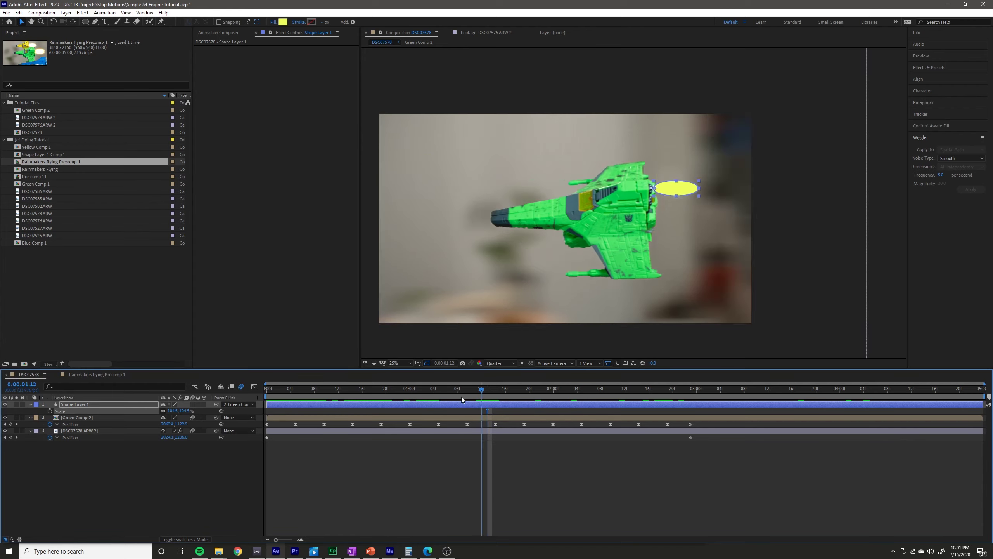
- Add Scale keyframes on Shape Layer 1 at 0:00:00 and 0:00:03:07, selecting both
{"action": "key", "text": "Home"}
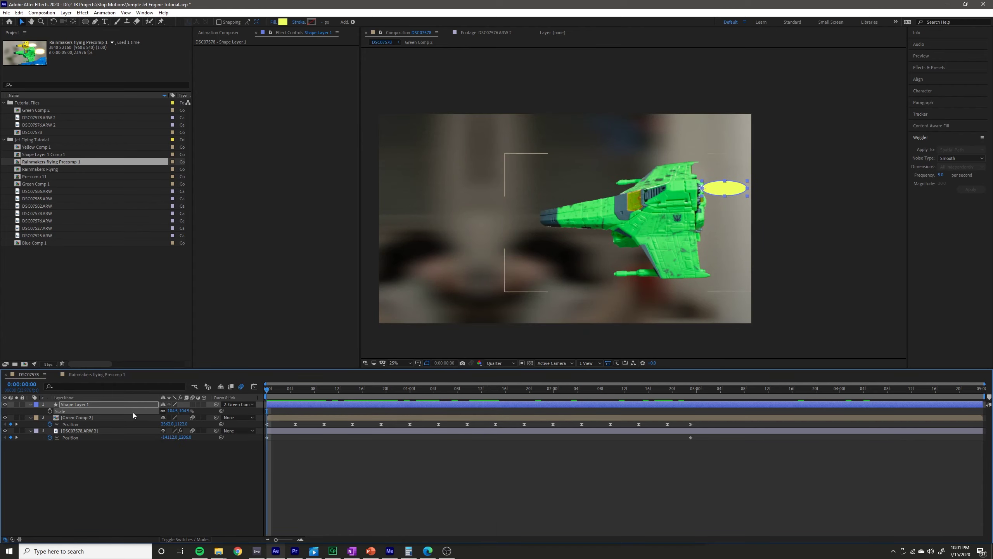
{"action": "left_click", "coordinate": [50, 411]}
{"action": "left_click_drag", "start_coordinate": [363, 394], "coordinate": [736, 391]}
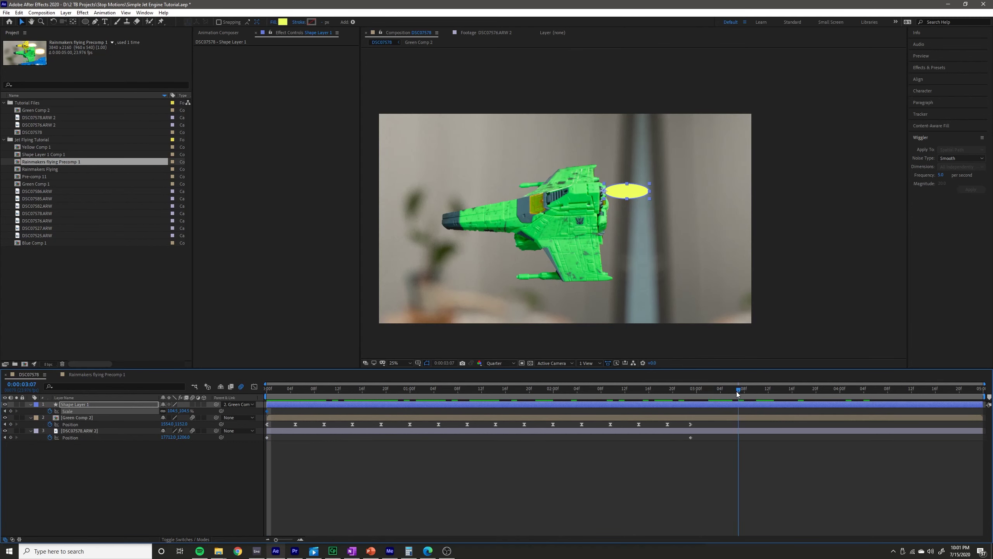
{"action": "left_click", "coordinate": [11, 411]}
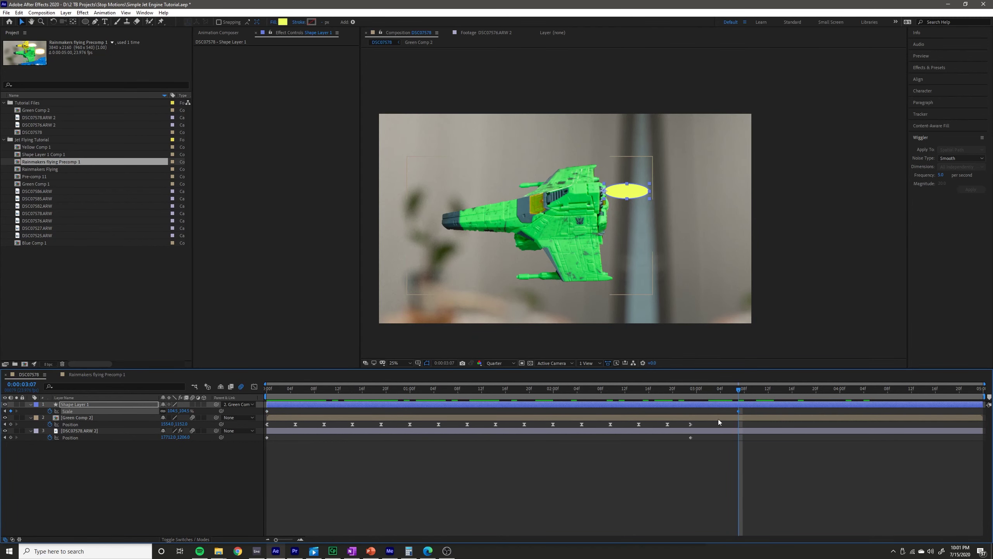
{"action": "left_click_drag", "start_coordinate": [757, 412], "coordinate": [260, 412]}
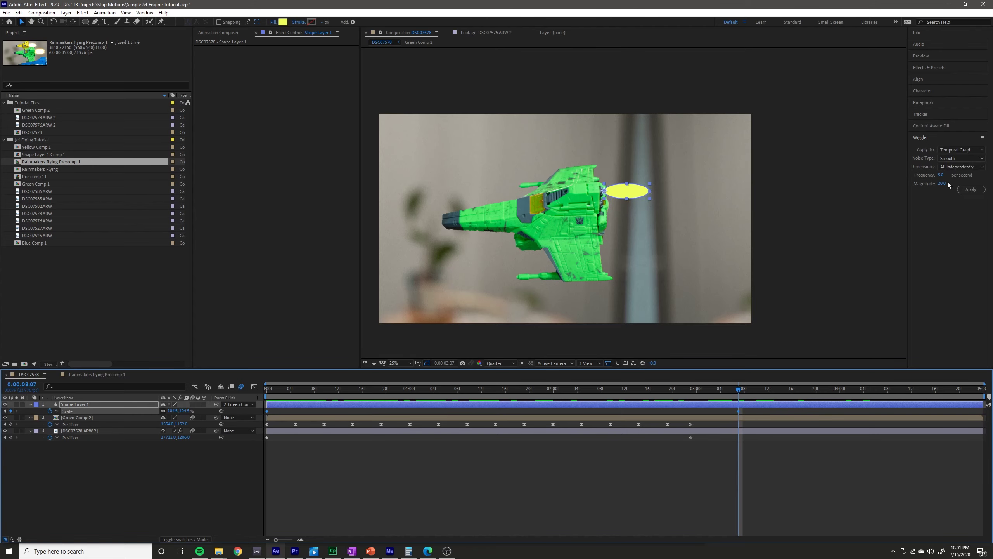
- Apply a Wiggler with frequency 24 and magnitude 15 to the Scale keyframes
{"action": "left_click", "coordinate": [941, 183]}
{"action": "left_click", "coordinate": [941, 175]}
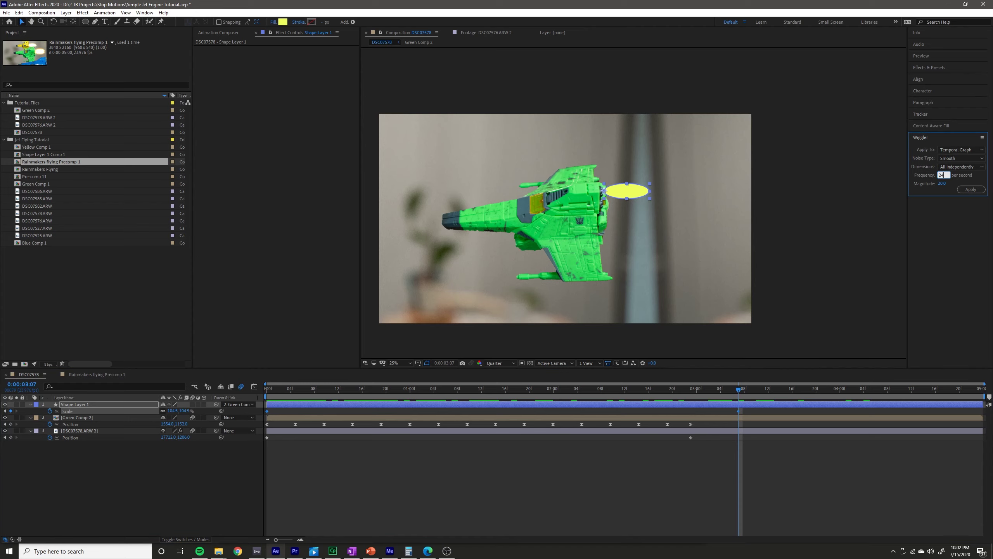
{"action": "left_click", "coordinate": [941, 184]}
{"action": "type", "text": "15"}
{"action": "left_click", "coordinate": [971, 190]}
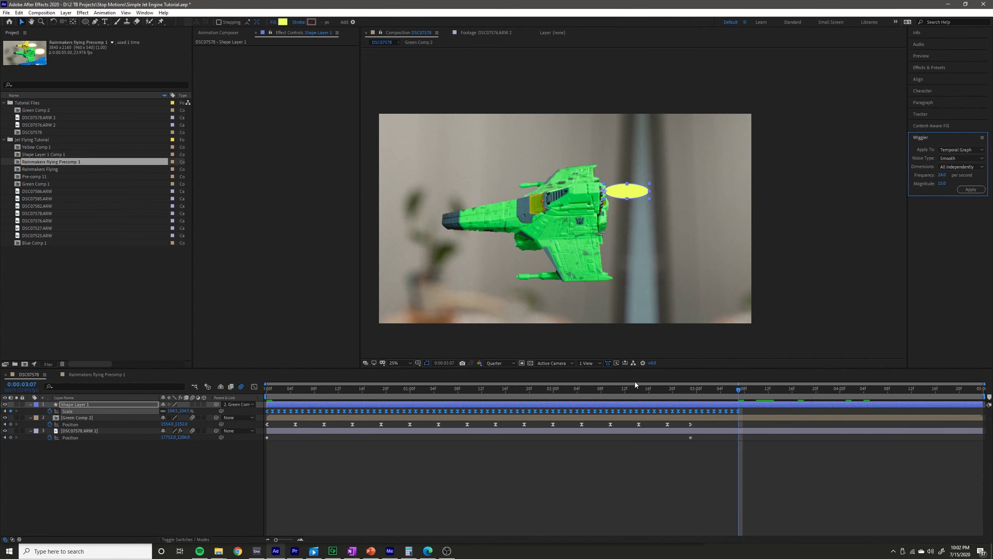
- Preview the pulsing flame, glance at Rainmakers flying Precomp 1, then return to DSC07578
{"action": "left_click_drag", "start_coordinate": [608, 389], "coordinate": [270, 390]}
{"action": "key", "text": "space"}
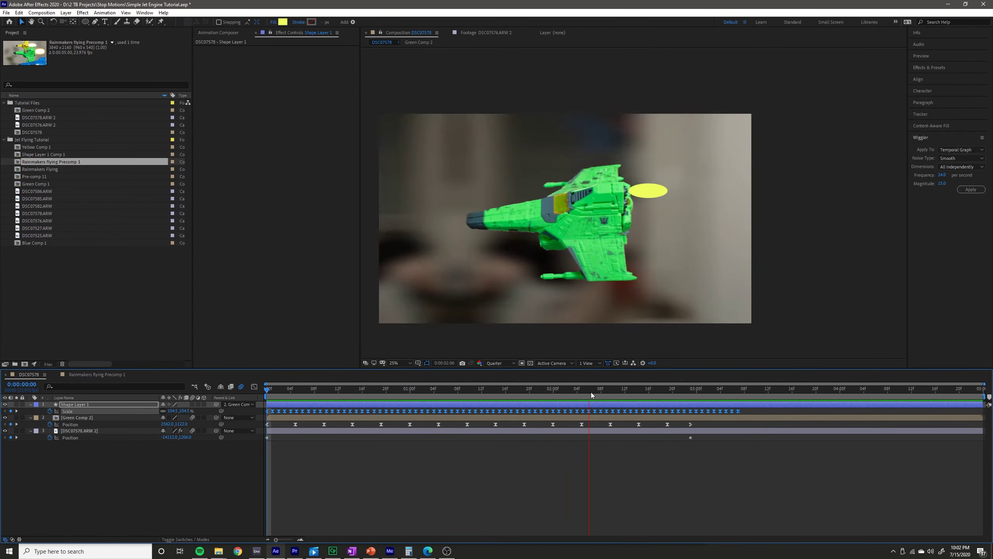
{"action": "left_click_drag", "start_coordinate": [594, 395], "coordinate": [536, 402]}
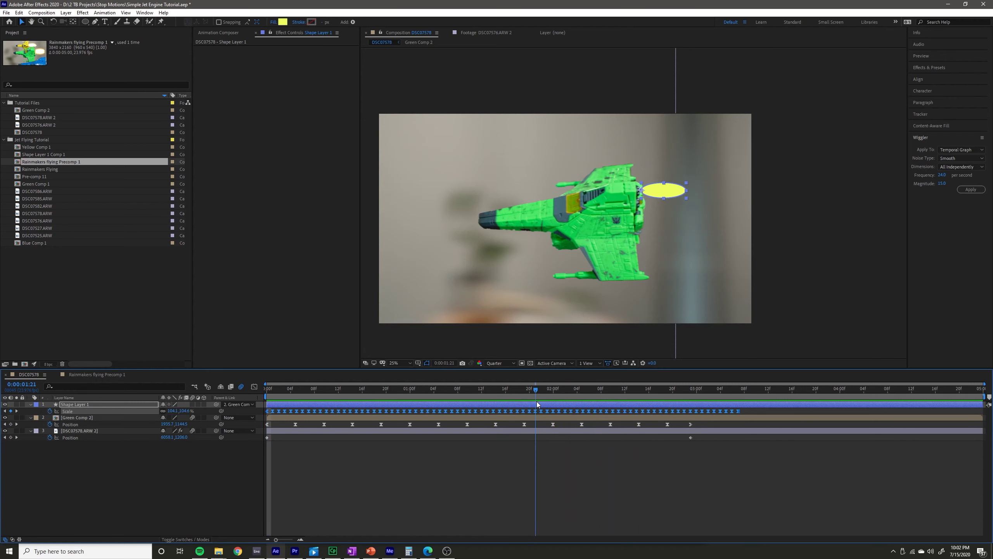
{"action": "left_click", "coordinate": [518, 465]}
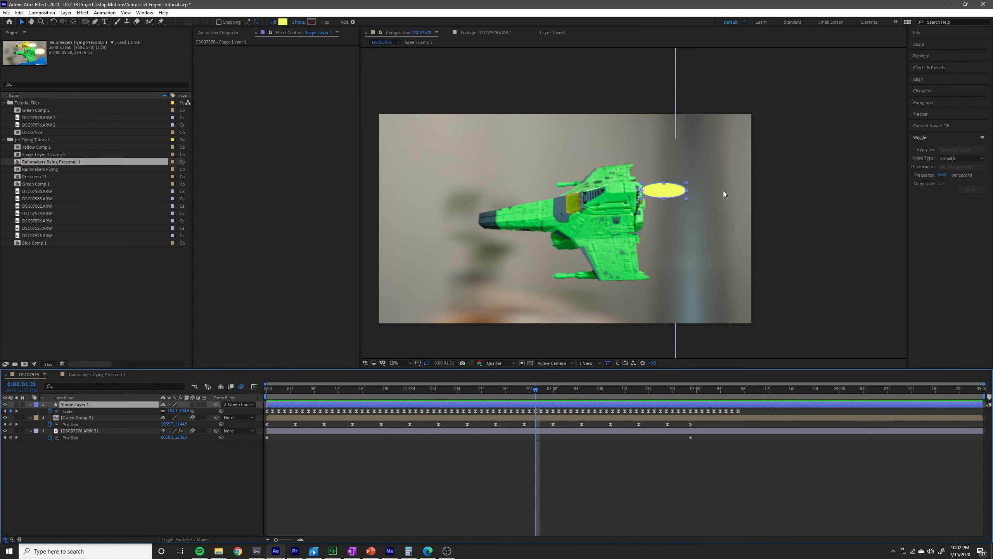
{"action": "left_click", "coordinate": [117, 374]}
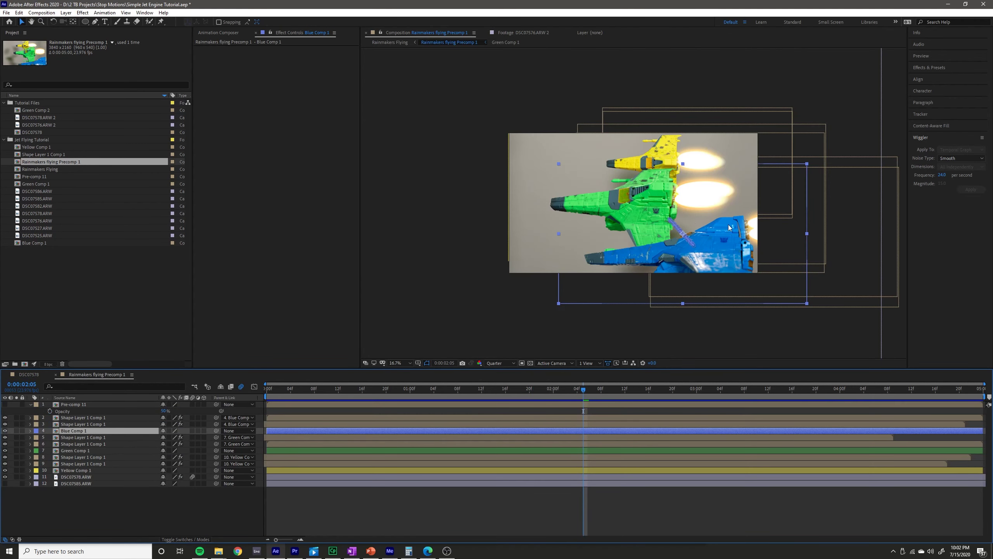
{"action": "left_click", "coordinate": [29, 375]}
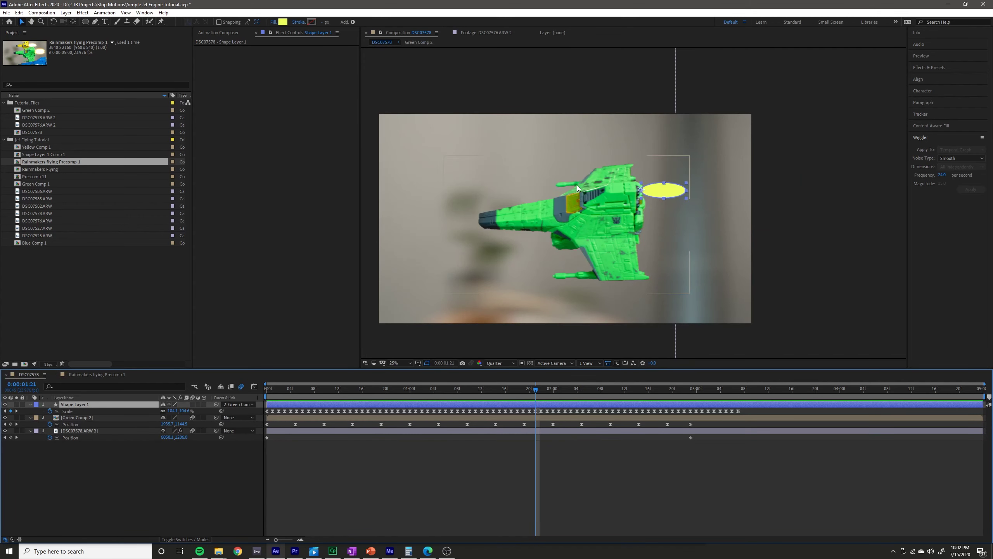
{"action": "scroll", "coordinate": [577, 185], "scroll_direction": "up", "scroll_amount": 3}
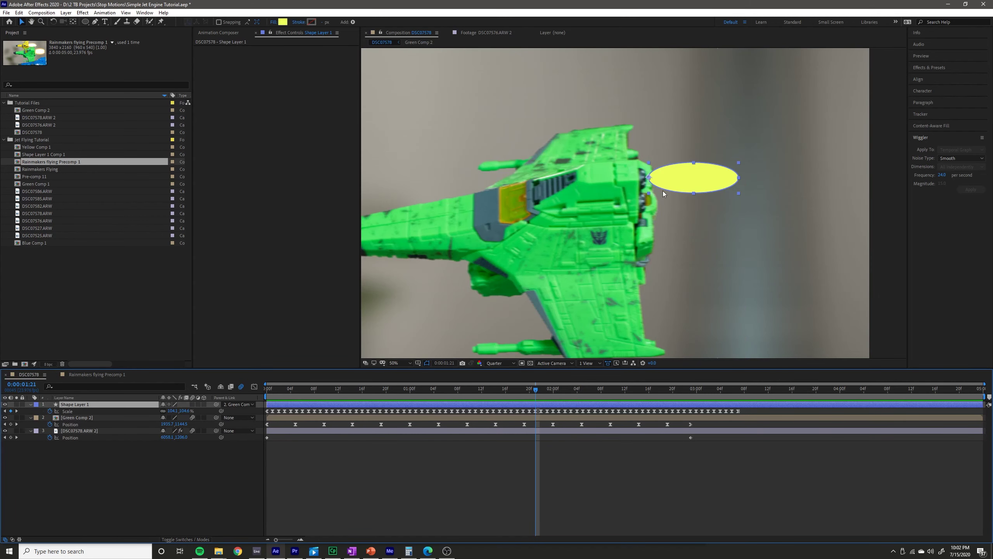
- Add Directional Blur from Blur & Sharpen to the flame and try a longer blur length
{"action": "left_click", "coordinate": [83, 12]}
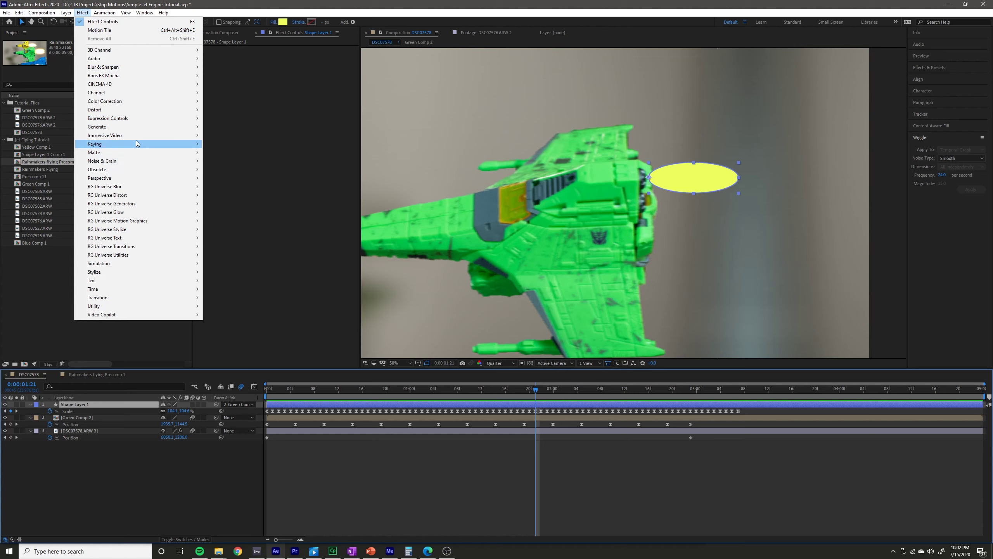
{"action": "mouse_move", "coordinate": [152, 66]}
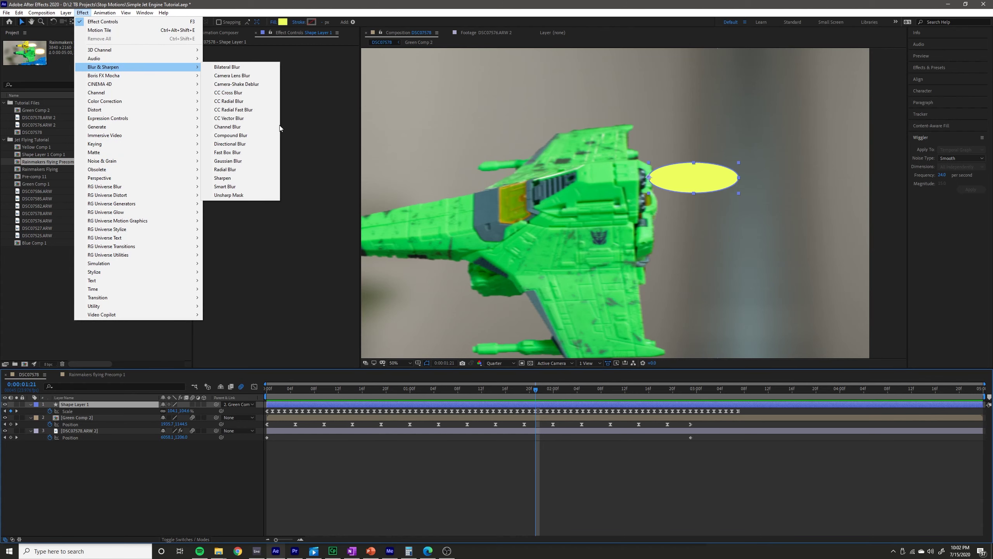
{"action": "left_click", "coordinate": [258, 145]}
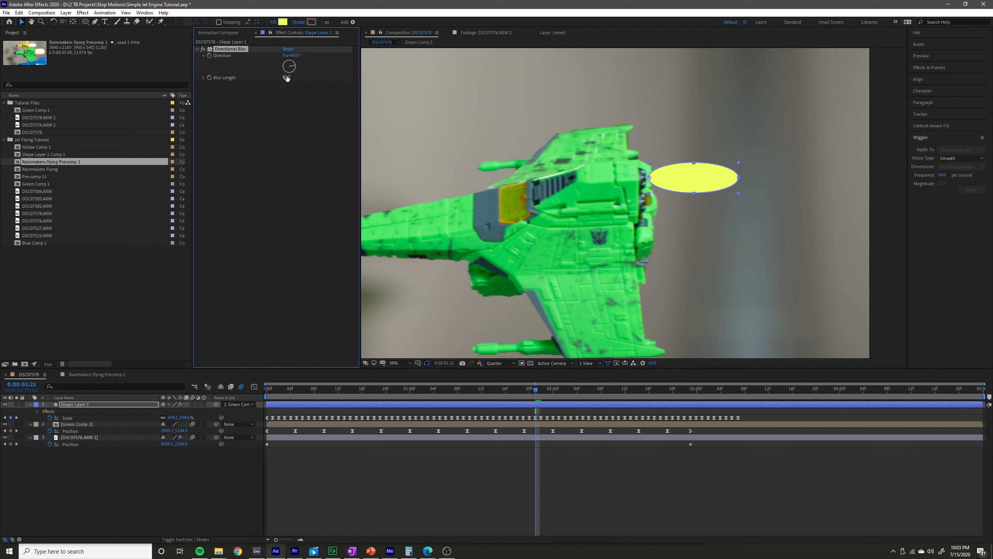
{"action": "left_click_drag", "start_coordinate": [351, 77], "coordinate": [670, 173]}
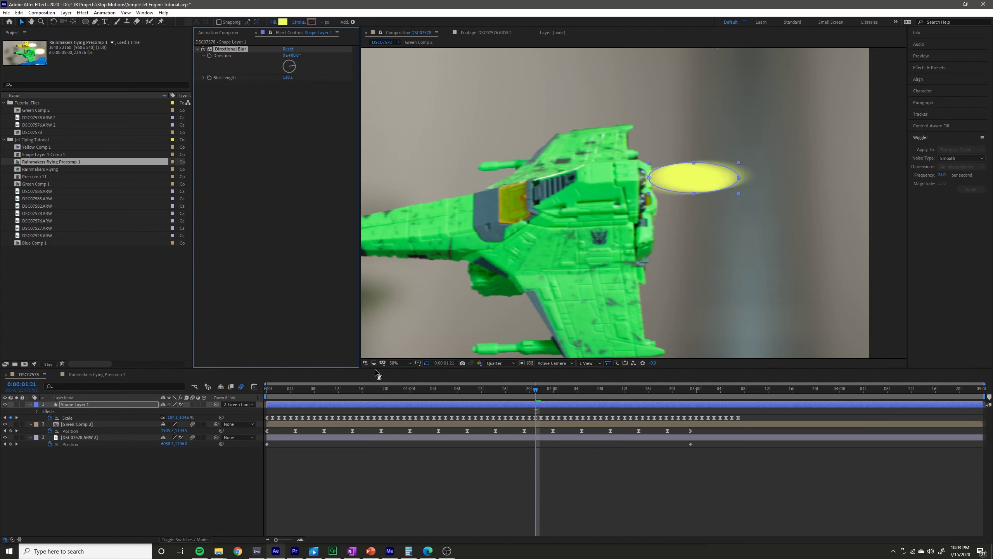
{"action": "left_click", "coordinate": [426, 364]}
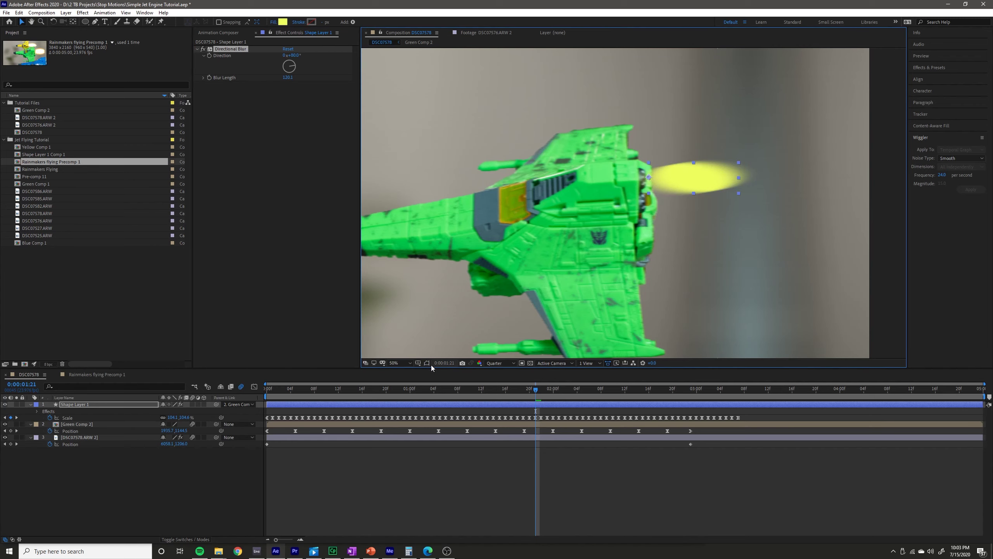
{"action": "left_click_drag", "start_coordinate": [290, 77], "coordinate": [271, 67]}
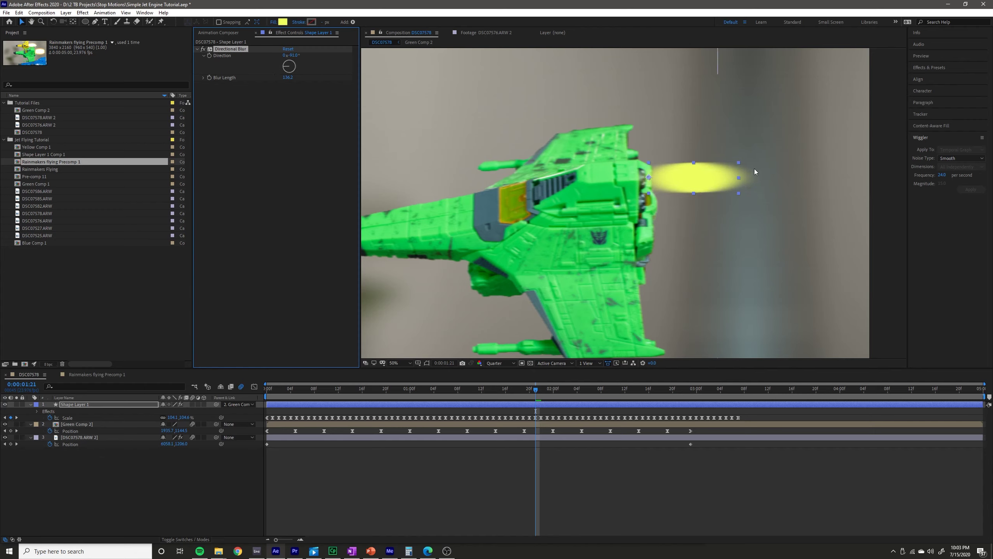
- Set the blur Direction to 90° and shorten Blur Length to about 33
{"action": "left_click_drag", "start_coordinate": [292, 71], "coordinate": [296, 63]}
{"action": "left_click", "coordinate": [293, 56]}
{"action": "type", "text": "90"}
{"action": "key", "text": "Return"}
{"action": "left_click_drag", "start_coordinate": [71, 119], "coordinate": [10, 133]}
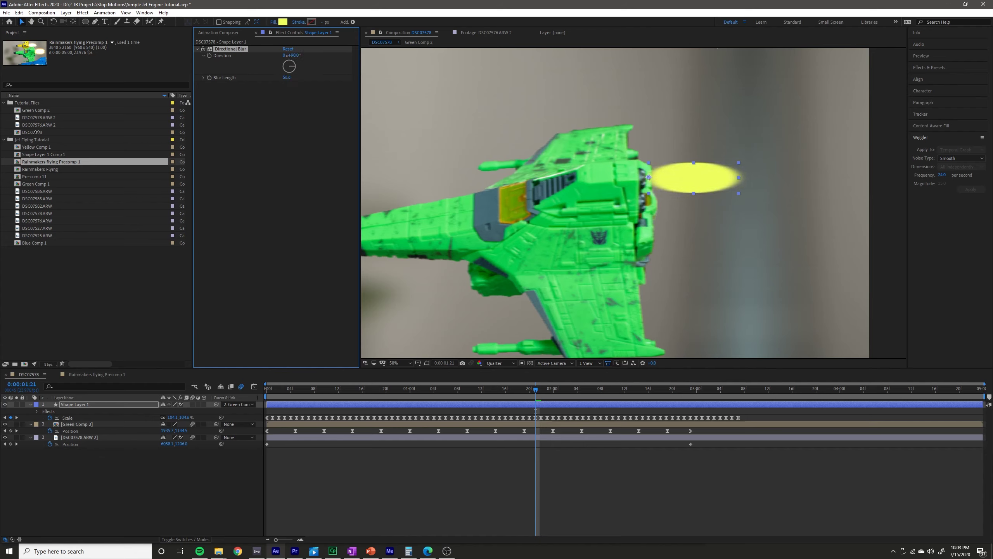
{"action": "left_click_drag", "start_coordinate": [287, 77], "coordinate": [261, 80]}
{"action": "left_click", "coordinate": [556, 487]}
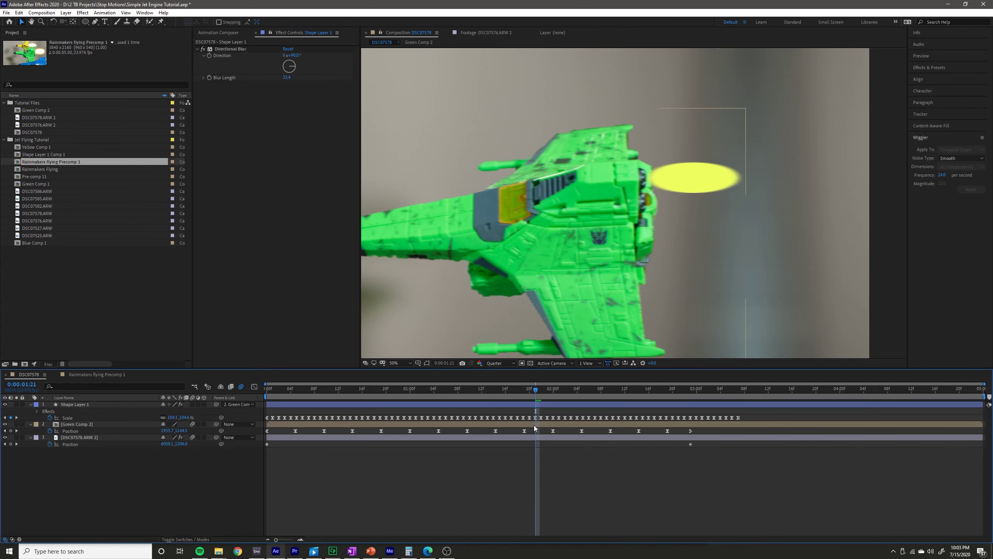
{"action": "left_click_drag", "start_coordinate": [522, 390], "coordinate": [406, 384]}
{"action": "key", "text": "space"}
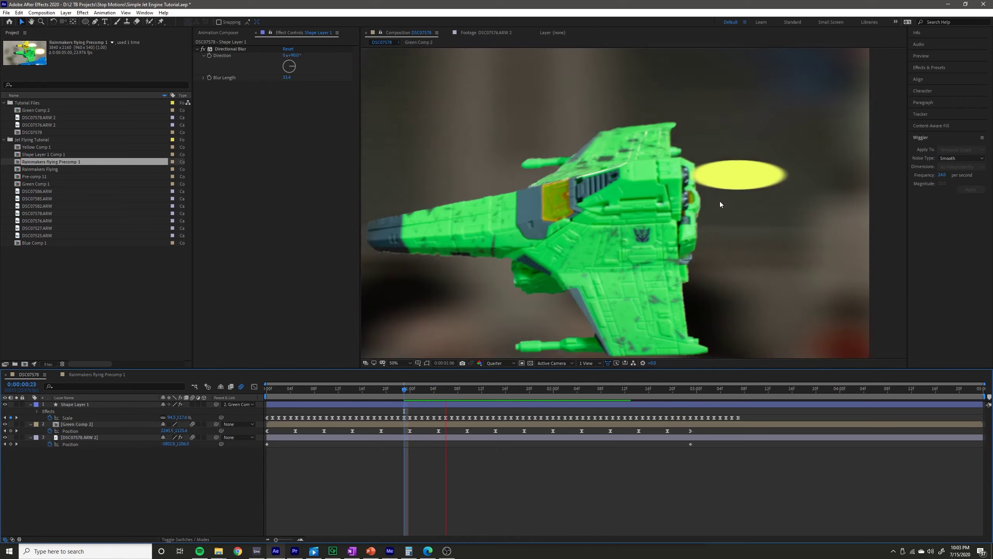
{"action": "scroll", "coordinate": [725, 207], "scroll_direction": "down", "scroll_amount": 2}
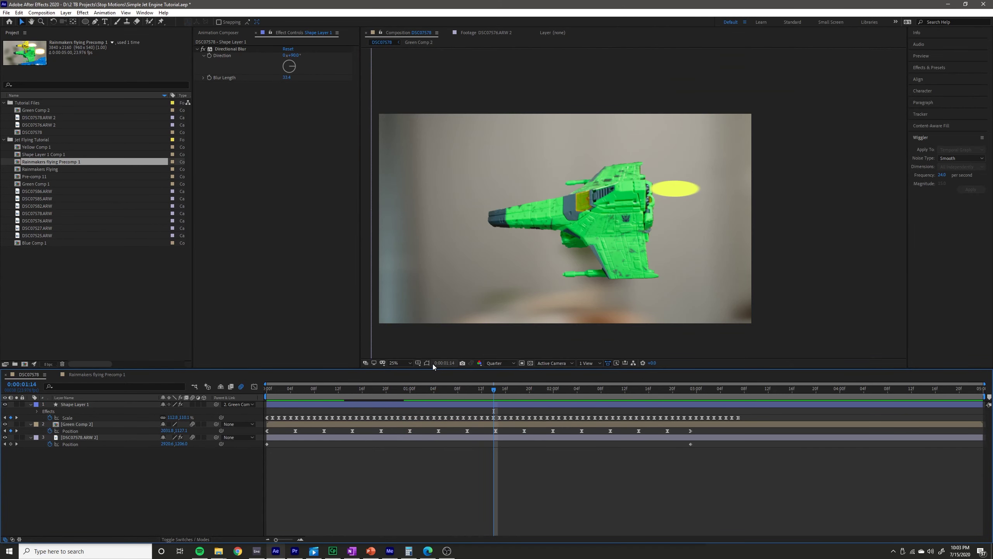
{"action": "left_click", "coordinate": [191, 405]}
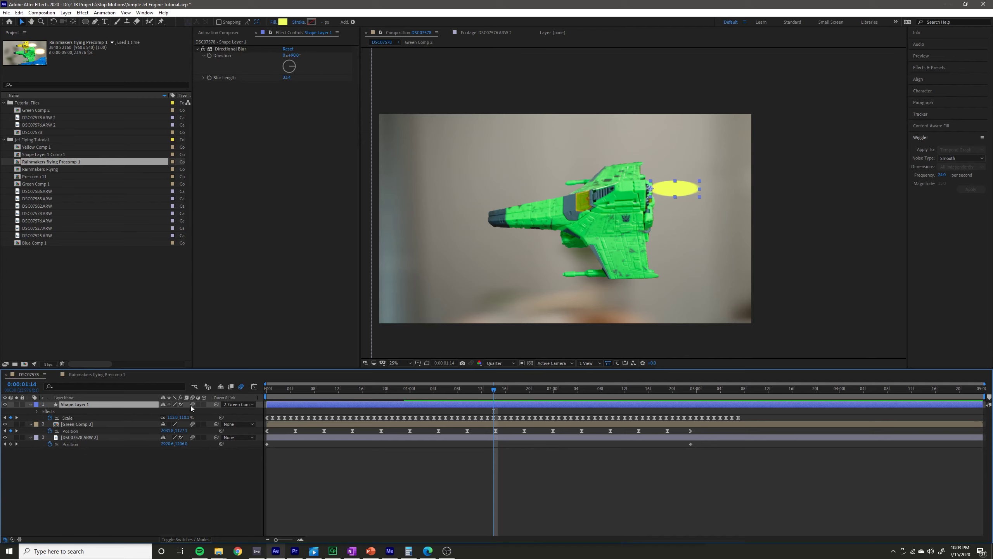
{"action": "left_click_drag", "start_coordinate": [438, 390], "coordinate": [362, 411]}
{"action": "scroll", "coordinate": [658, 250], "scroll_direction": "up", "scroll_amount": 2}
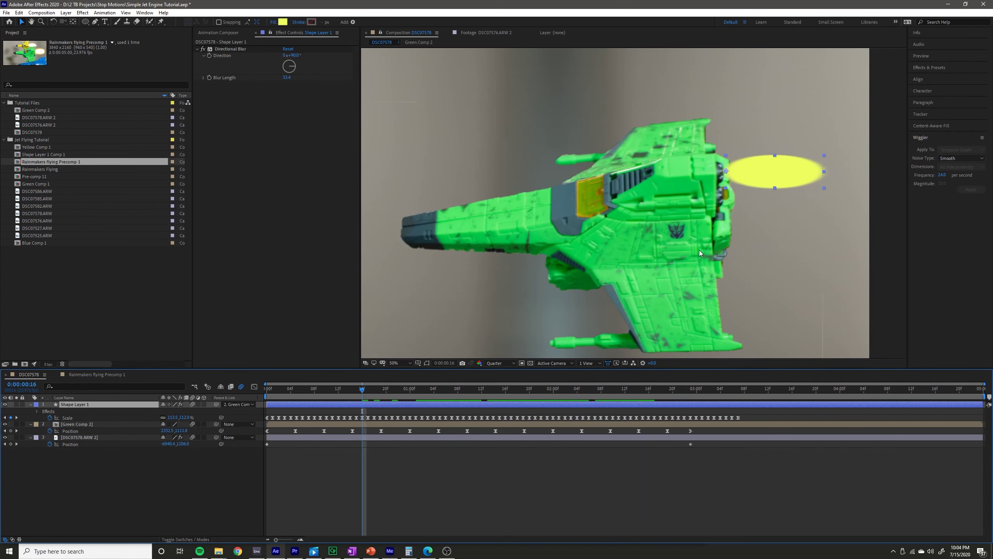
{"action": "scroll", "coordinate": [688, 203], "scroll_direction": "down", "scroll_amount": 2}
{"action": "key", "text": "space"}
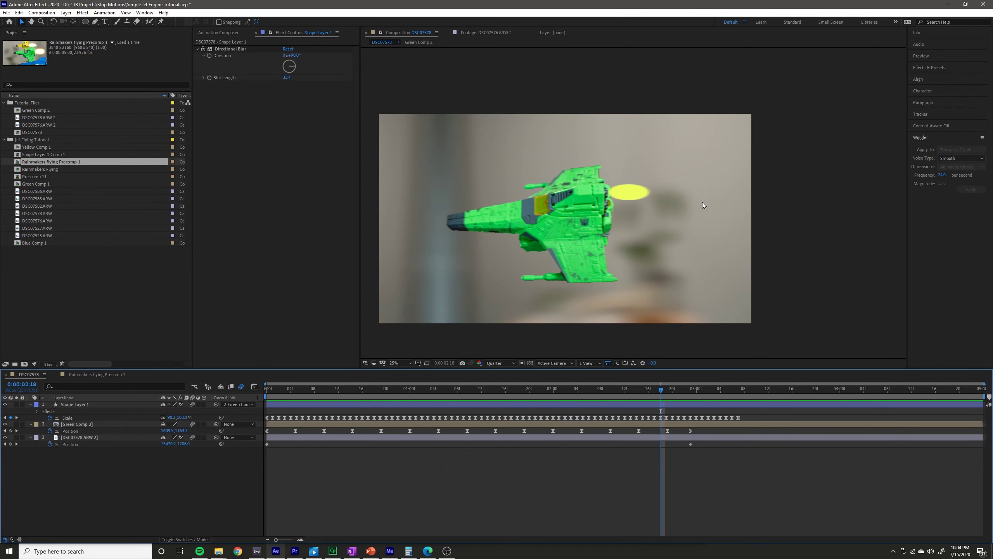
{"action": "key", "text": "space"}
{"action": "key", "text": "Home"}
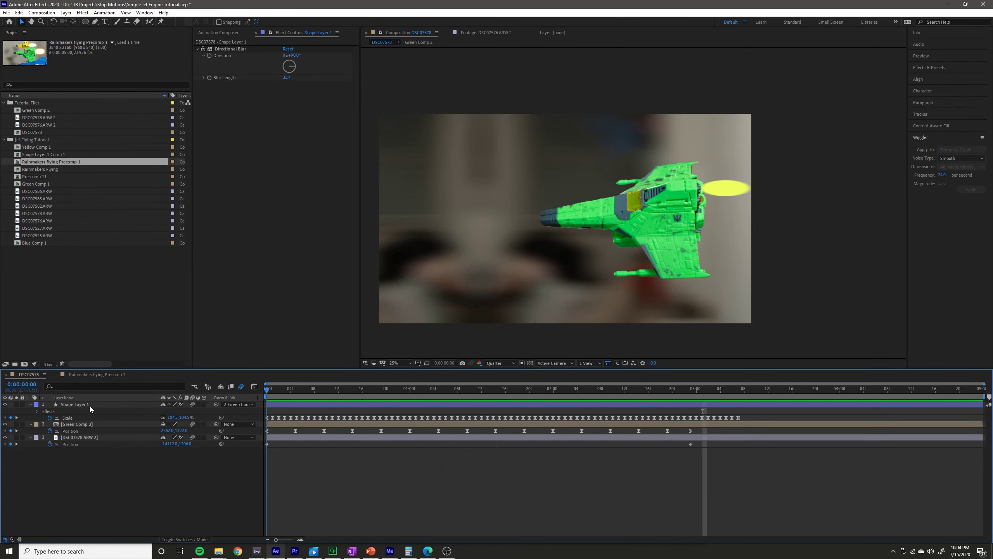
{"action": "key", "text": "space"}
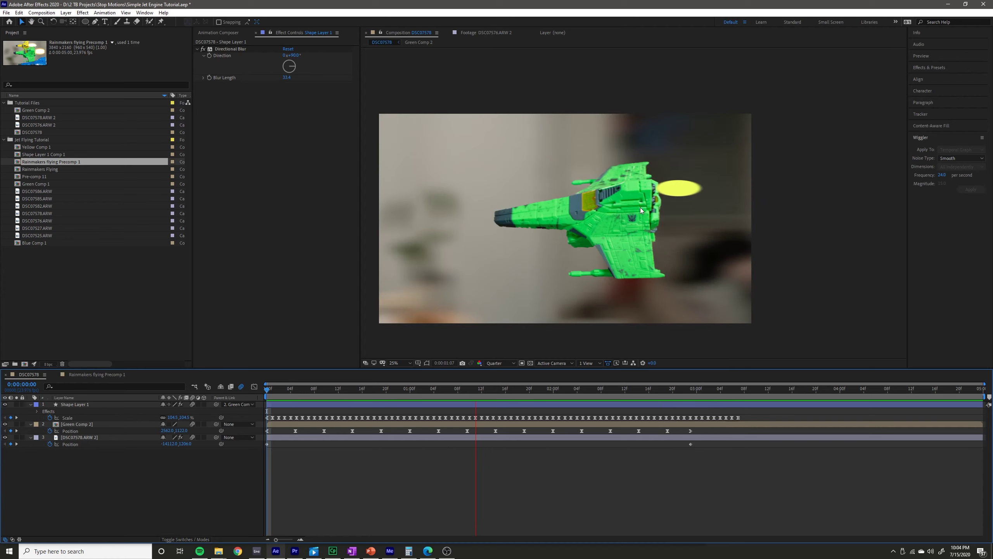
{"action": "key", "text": "space"}
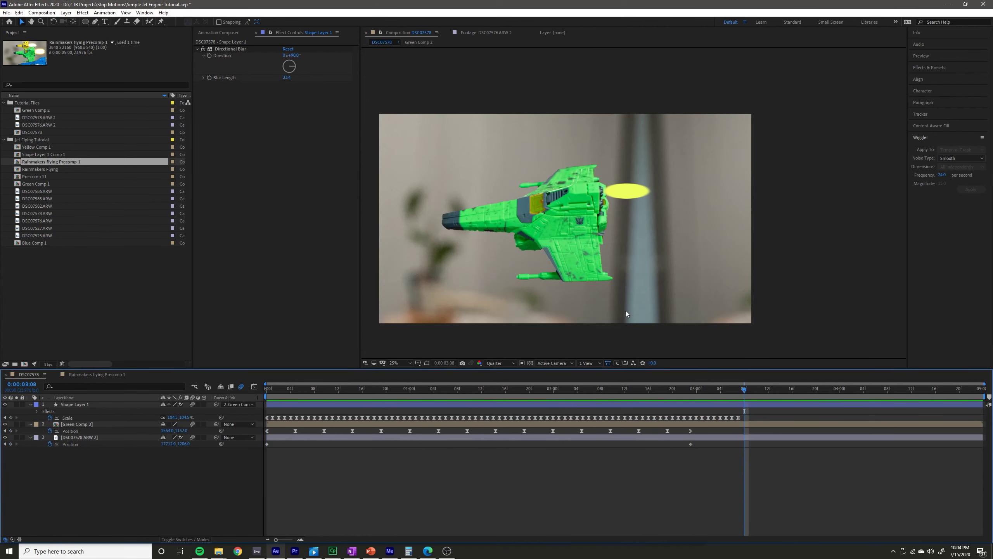
{"action": "left_click", "coordinate": [488, 388]}
{"action": "left_click", "coordinate": [494, 405]}
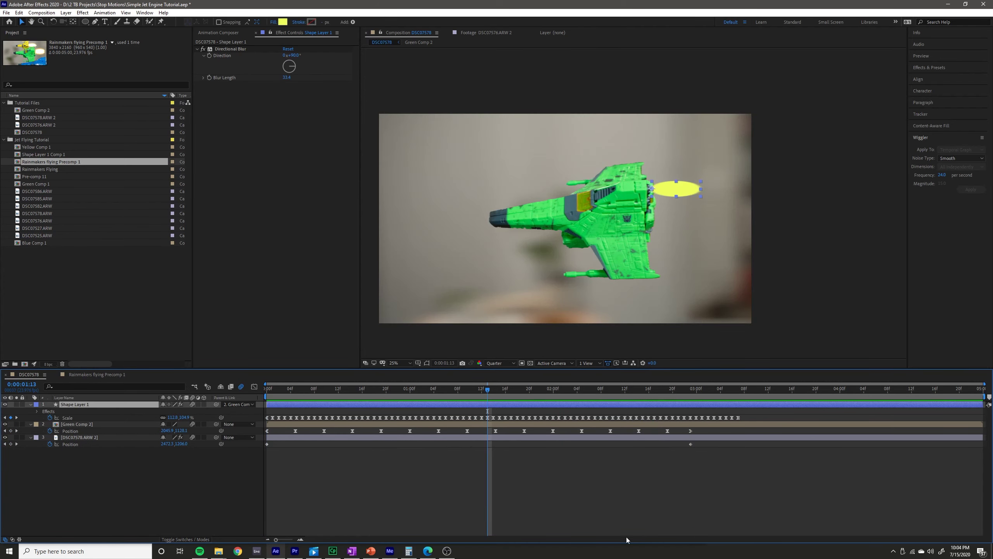
{"action": "left_click", "coordinate": [83, 13]}
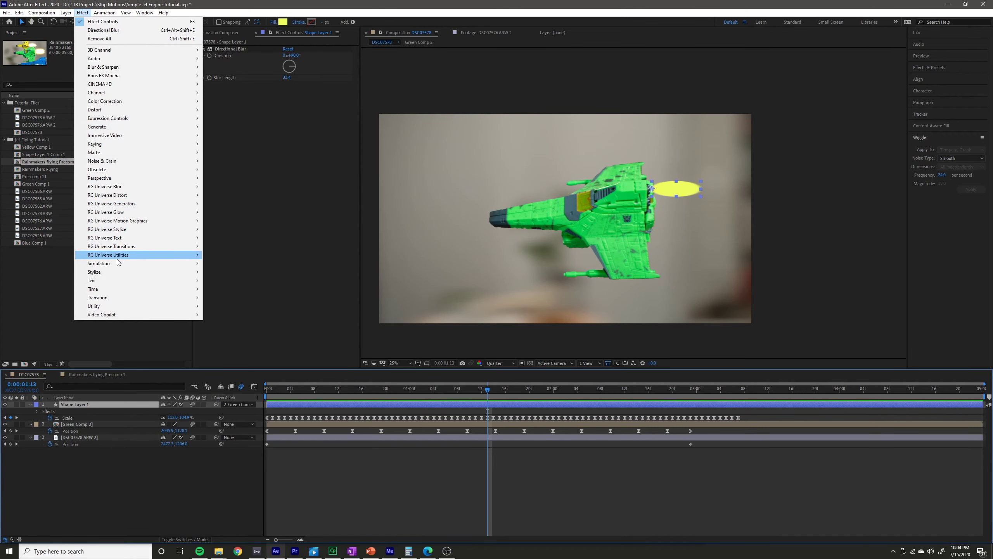
- Add Glow to the flame at intensity 1.5 and make the fill a paler yellow
{"action": "mouse_move", "coordinate": [119, 274]}
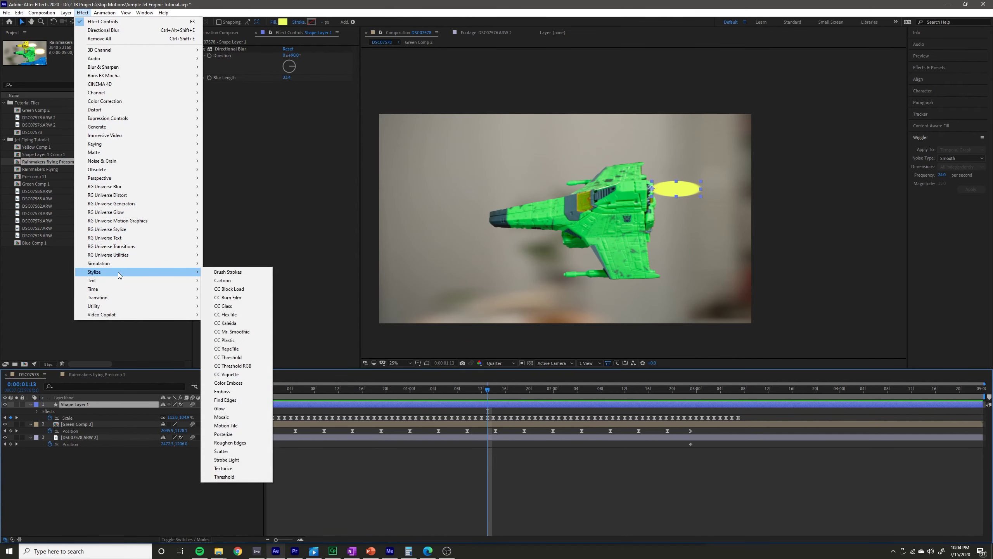
{"action": "left_click", "coordinate": [224, 405]}
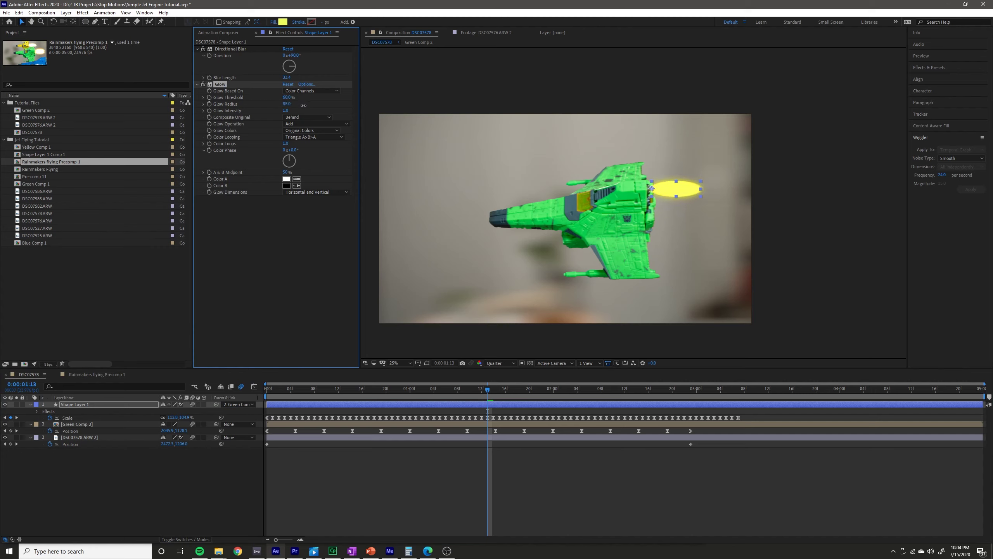
{"action": "left_click_drag", "start_coordinate": [287, 110], "coordinate": [309, 112]}
{"action": "left_click", "coordinate": [283, 23]}
{"action": "left_click_drag", "start_coordinate": [509, 292], "coordinate": [481, 290]}
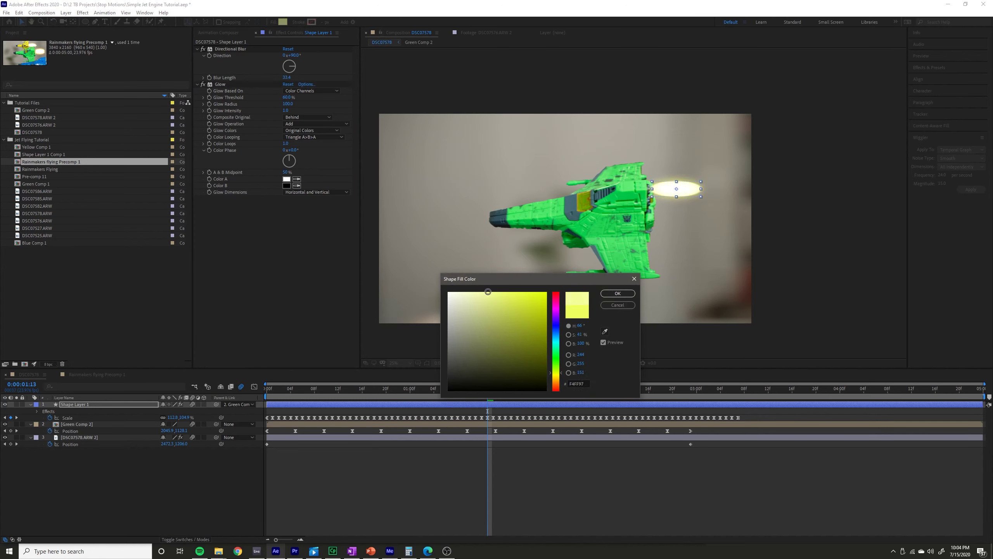
{"action": "left_click", "coordinate": [616, 293]}
{"action": "scroll", "coordinate": [664, 223], "scroll_direction": "up", "scroll_amount": 2}
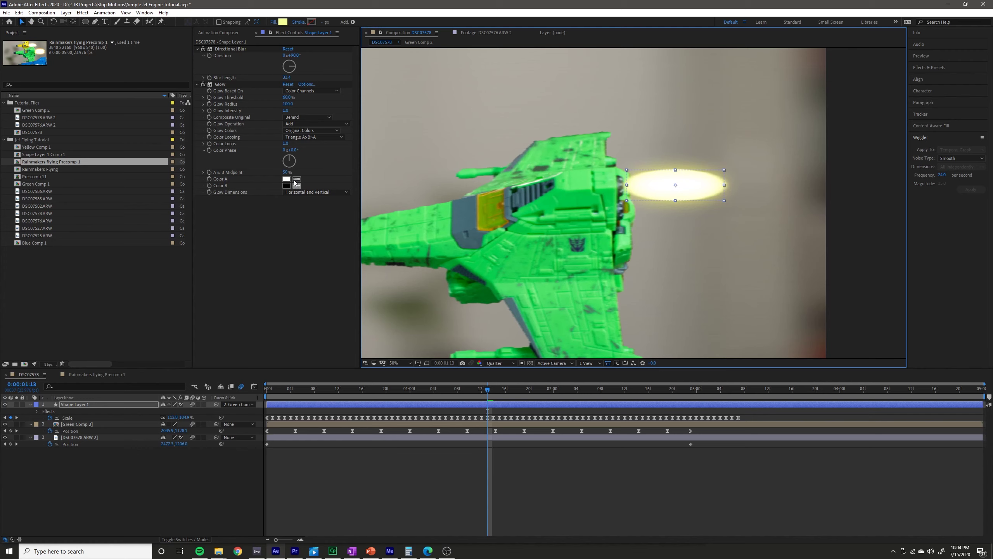
- Switch Glow Colors to A & B Colors and make Color A a bright yellow
{"action": "left_click", "coordinate": [314, 131]}
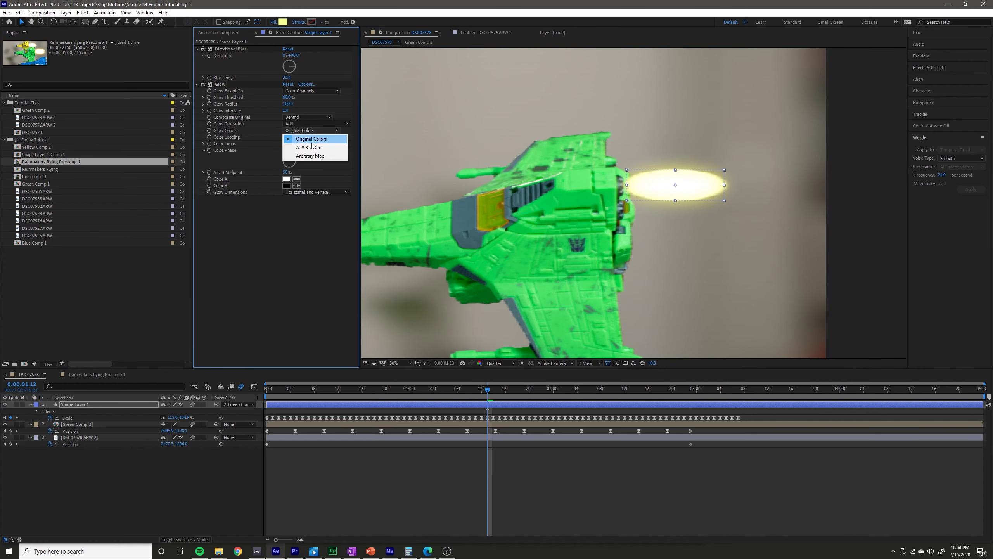
{"action": "left_click", "coordinate": [312, 147]}
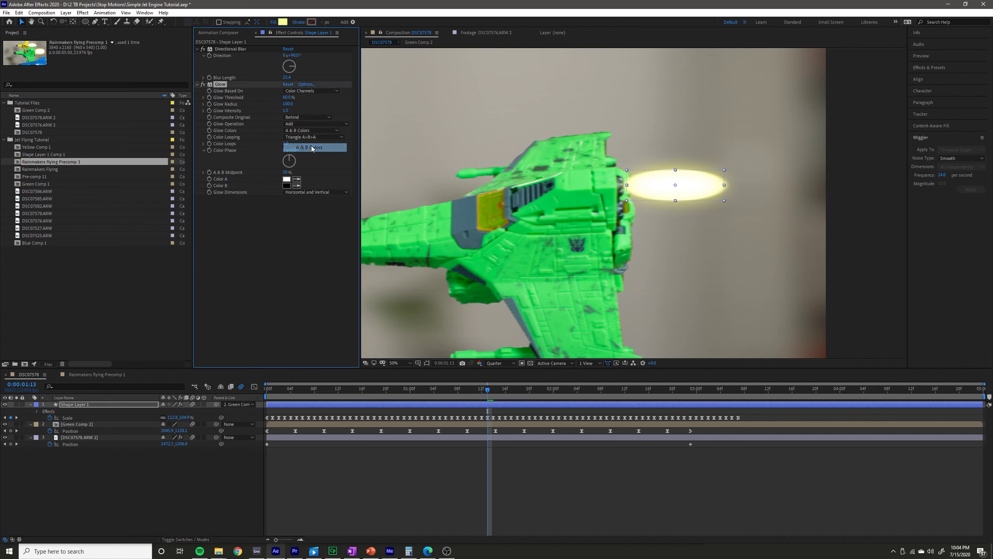
{"action": "left_click", "coordinate": [286, 178]}
{"action": "left_click", "coordinate": [537, 296]}
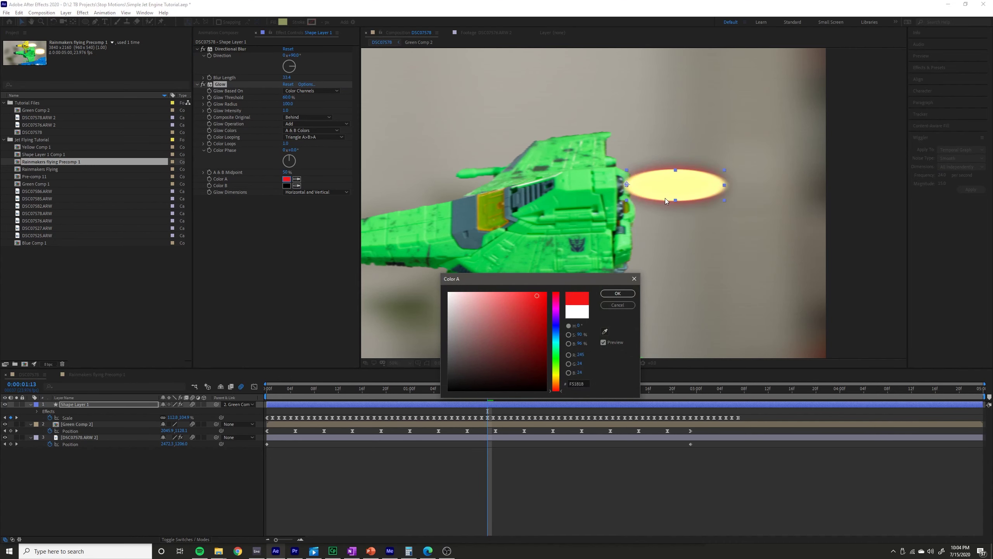
{"action": "left_click_drag", "start_coordinate": [559, 366], "coordinate": [554, 376]}
{"action": "left_click_drag", "start_coordinate": [517, 299], "coordinate": [555, 289]}
{"action": "left_click_drag", "start_coordinate": [558, 376], "coordinate": [559, 381]}
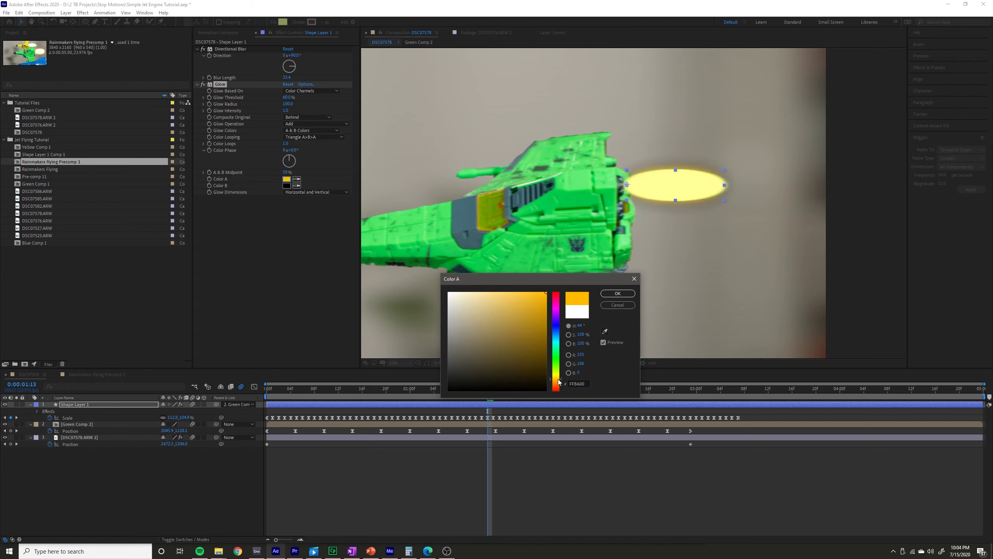
{"action": "left_click", "coordinate": [618, 293]}
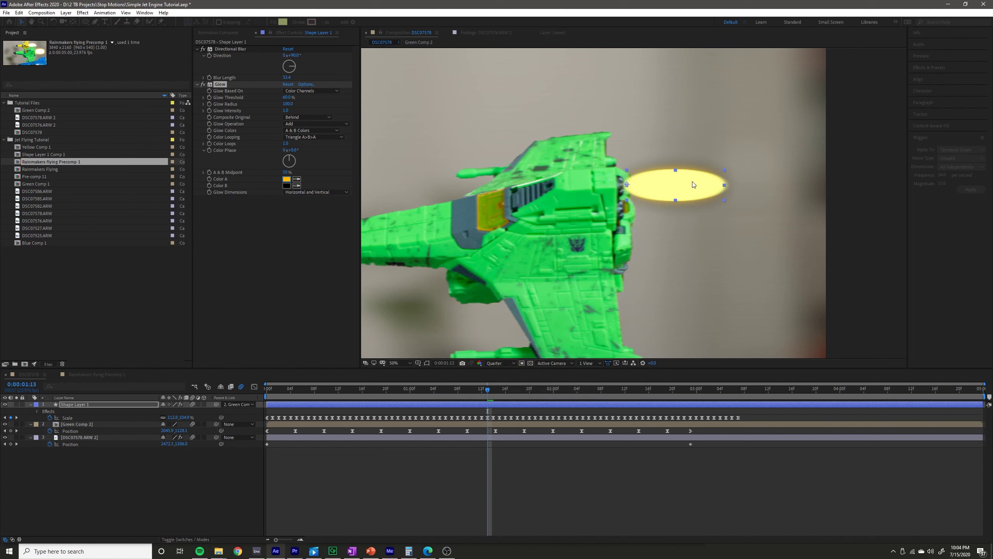
- Set Color B to deep orange B68000 and refine Color A to yellow FFD200
{"action": "left_click", "coordinate": [665, 139]}
{"action": "scroll", "coordinate": [672, 192], "scroll_direction": "down", "scroll_amount": 2}
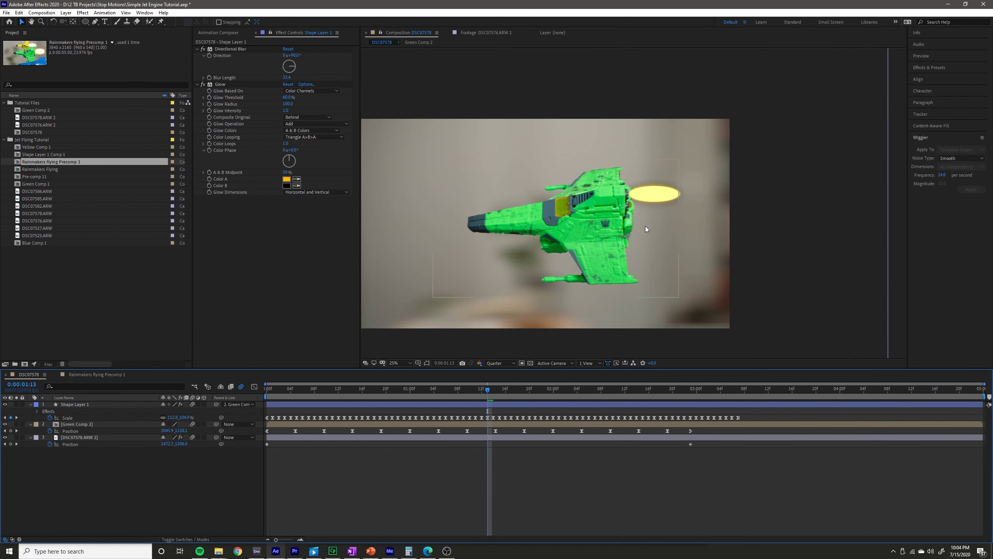
{"action": "left_click", "coordinate": [291, 186]}
{"action": "left_click", "coordinate": [560, 382]}
{"action": "left_click_drag", "start_coordinate": [544, 317], "coordinate": [565, 320]}
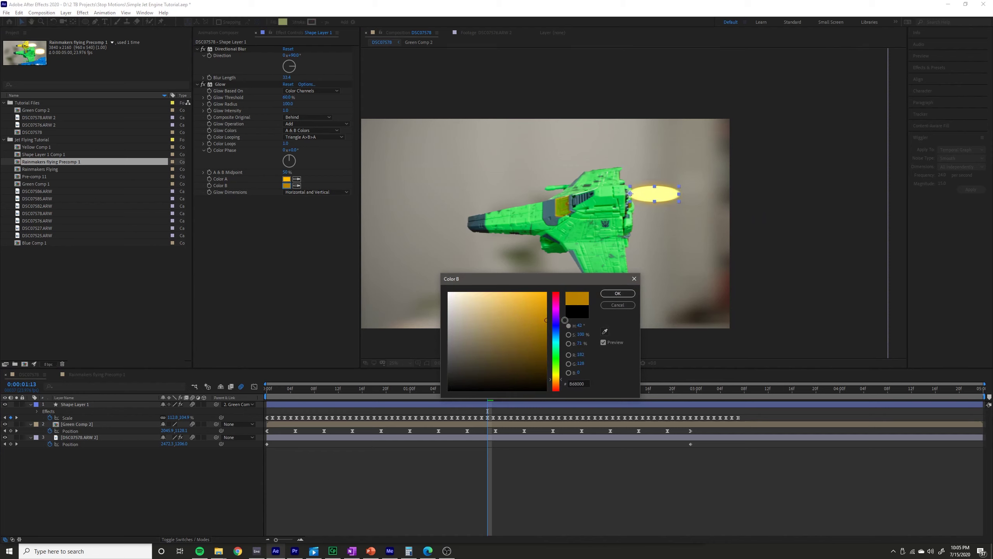
{"action": "left_click", "coordinate": [617, 293]}
{"action": "left_click", "coordinate": [287, 179]}
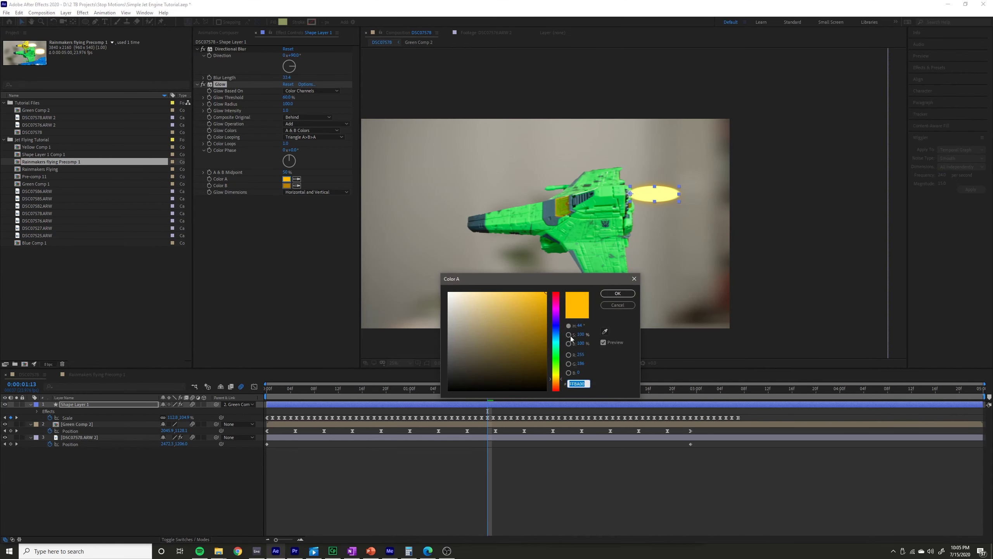
{"action": "left_click_drag", "start_coordinate": [558, 380], "coordinate": [557, 377]}
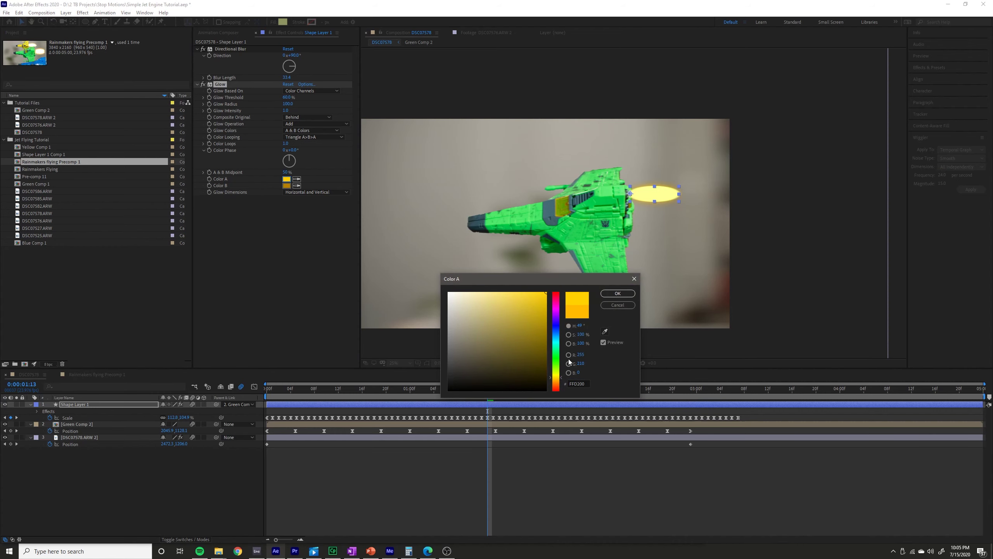
{"action": "left_click", "coordinate": [631, 295]}
{"action": "scroll", "coordinate": [674, 222], "scroll_direction": "up", "scroll_amount": 2}
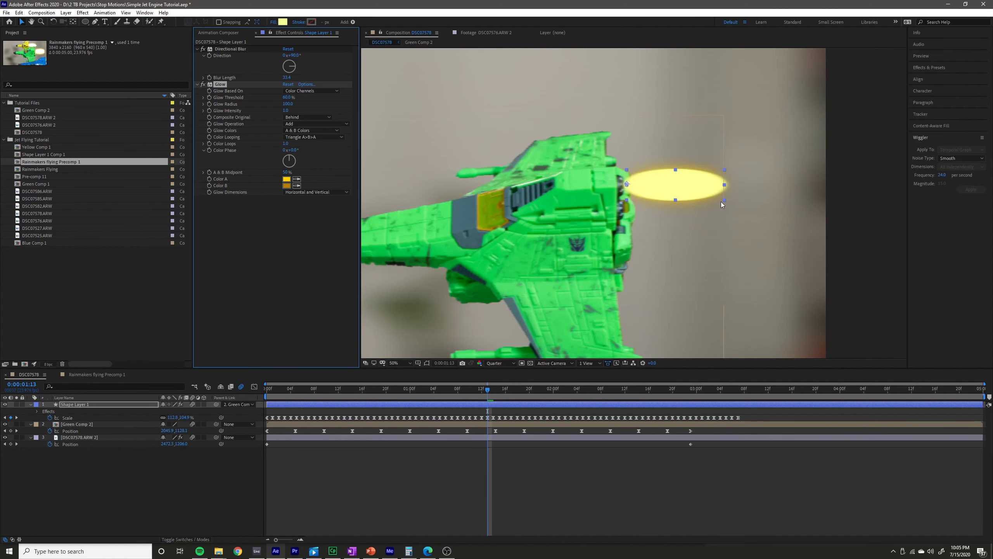
- Change Shape Layer 1's blending mode to Screen from its right-click menu
{"action": "left_click", "coordinate": [835, 216]}
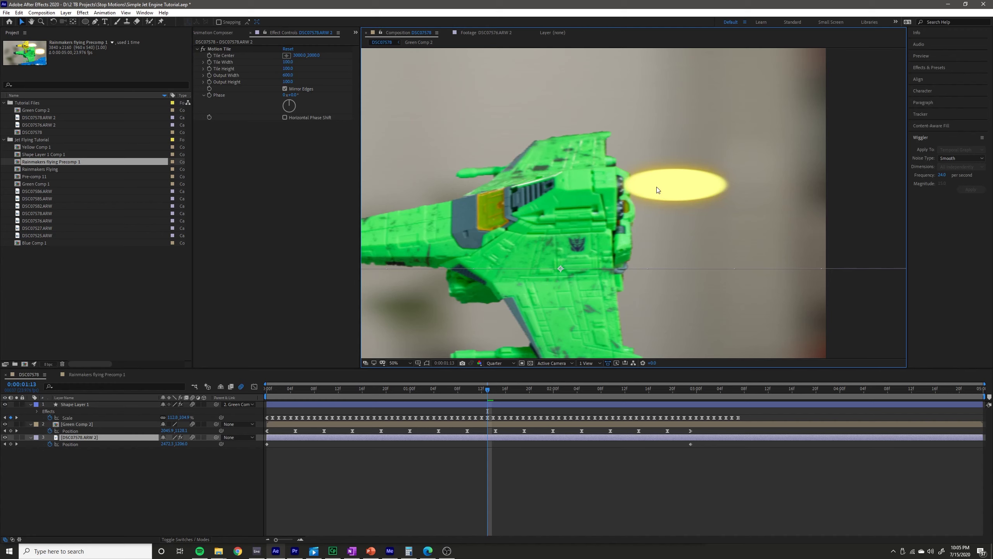
{"action": "scroll", "coordinate": [664, 197], "scroll_direction": "down", "scroll_amount": 2}
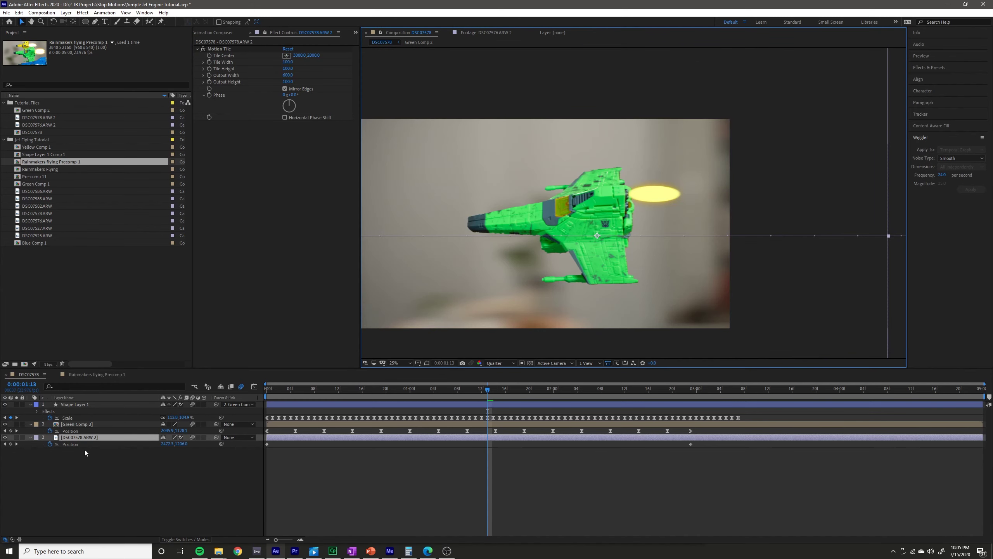
{"action": "left_click", "coordinate": [95, 406]}
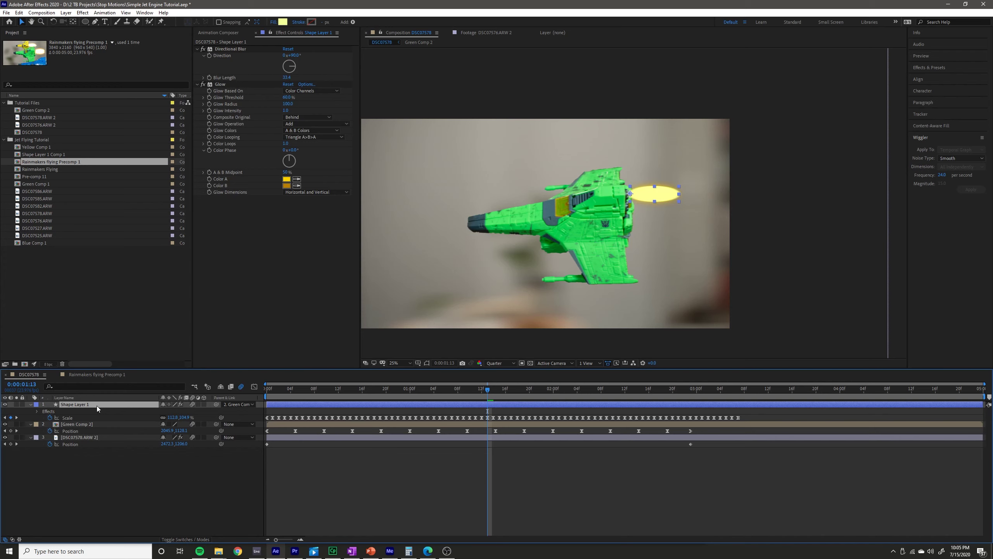
{"action": "right_click", "coordinate": [96, 406]}
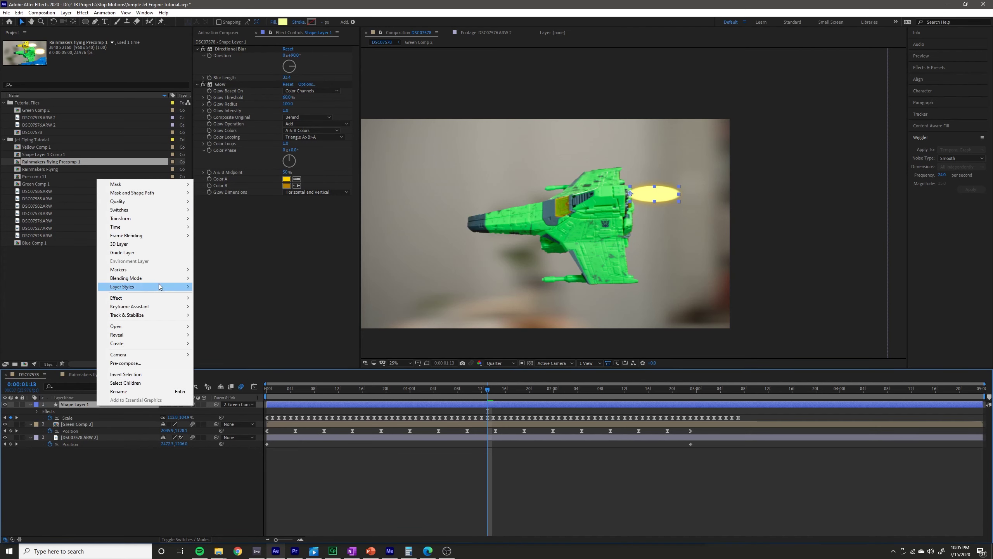
{"action": "mouse_move", "coordinate": [159, 278]}
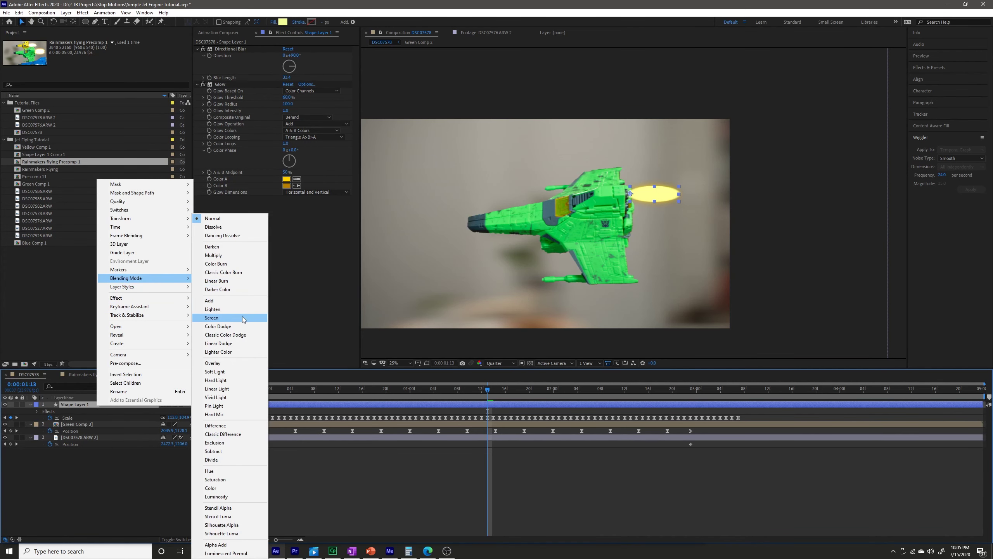
{"action": "left_click", "coordinate": [242, 318]}
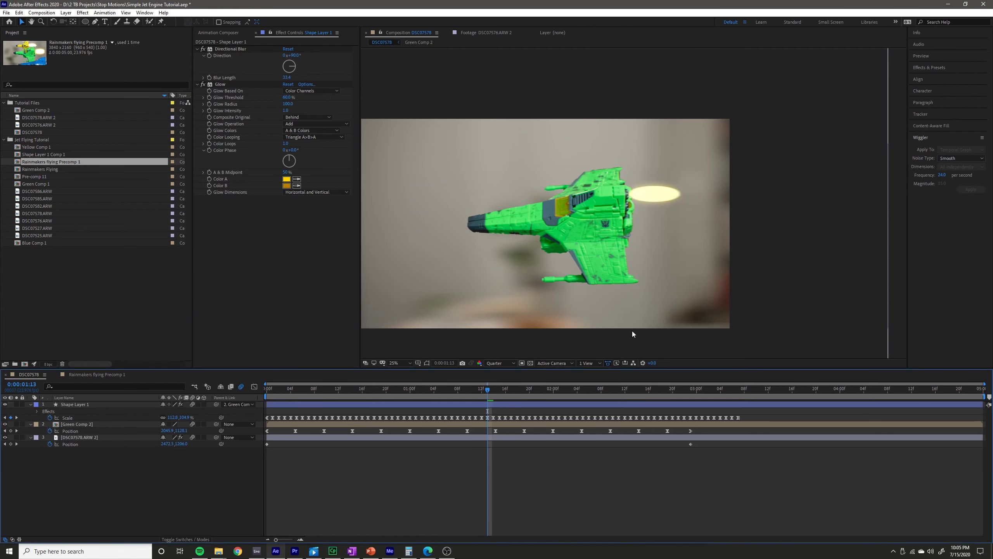
{"action": "scroll", "coordinate": [636, 206], "scroll_direction": "up", "scroll_amount": 2}
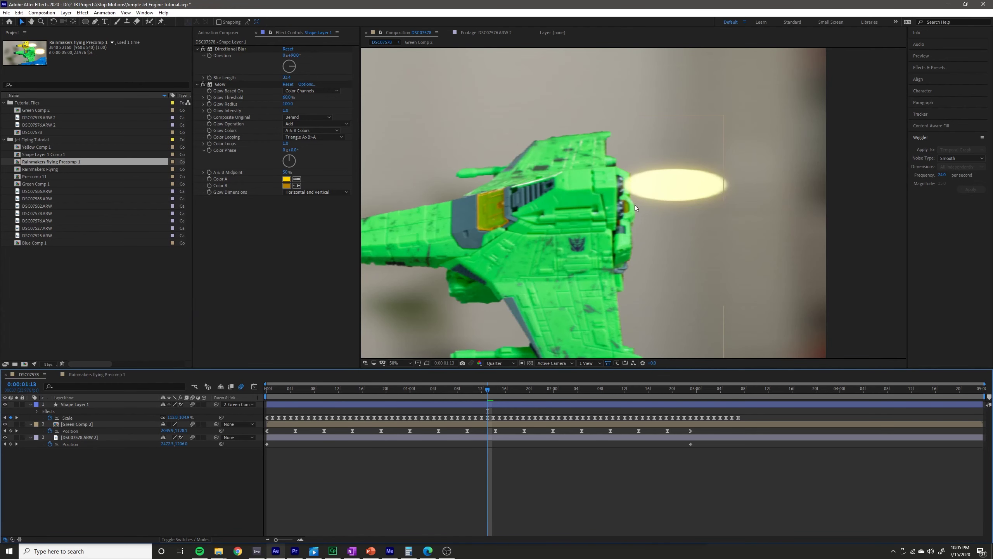
{"action": "scroll", "coordinate": [648, 196], "scroll_direction": "down", "scroll_amount": 2}
{"action": "scroll", "coordinate": [661, 193], "scroll_direction": "up", "scroll_amount": 2}
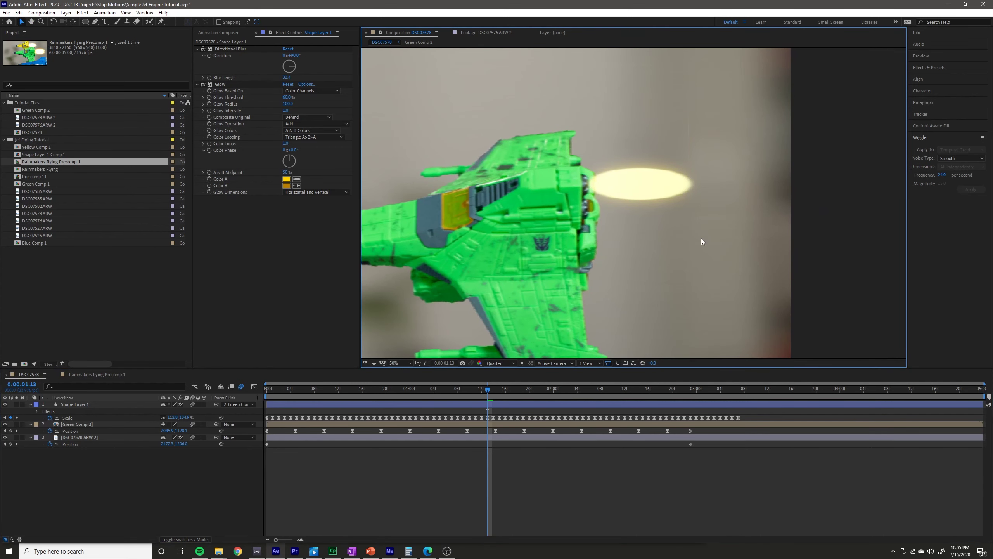
{"action": "scroll", "coordinate": [642, 220], "scroll_direction": "down", "scroll_amount": 4}
{"action": "scroll", "coordinate": [643, 243], "scroll_direction": "up", "scroll_amount": 1}
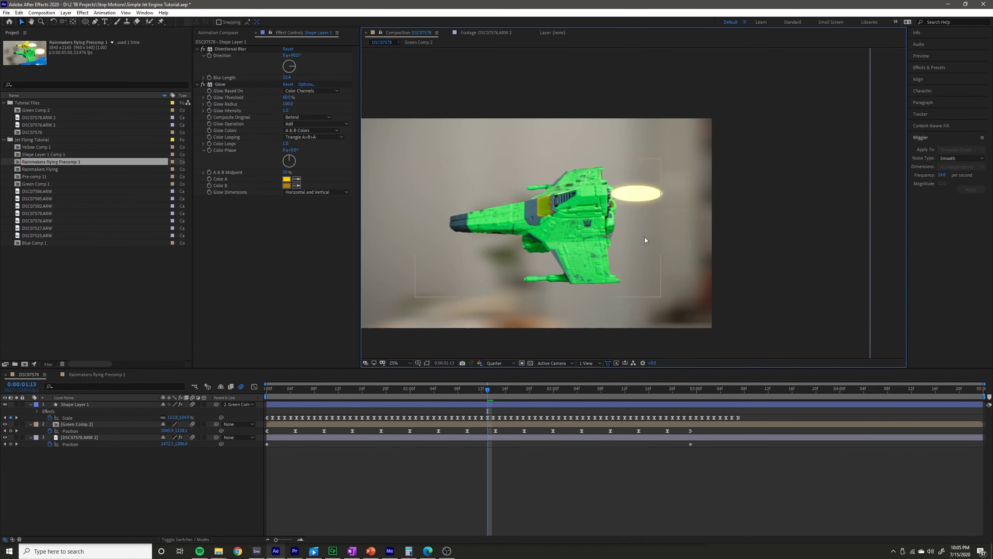
{"action": "scroll", "coordinate": [626, 238], "scroll_direction": "up", "scroll_amount": 2}
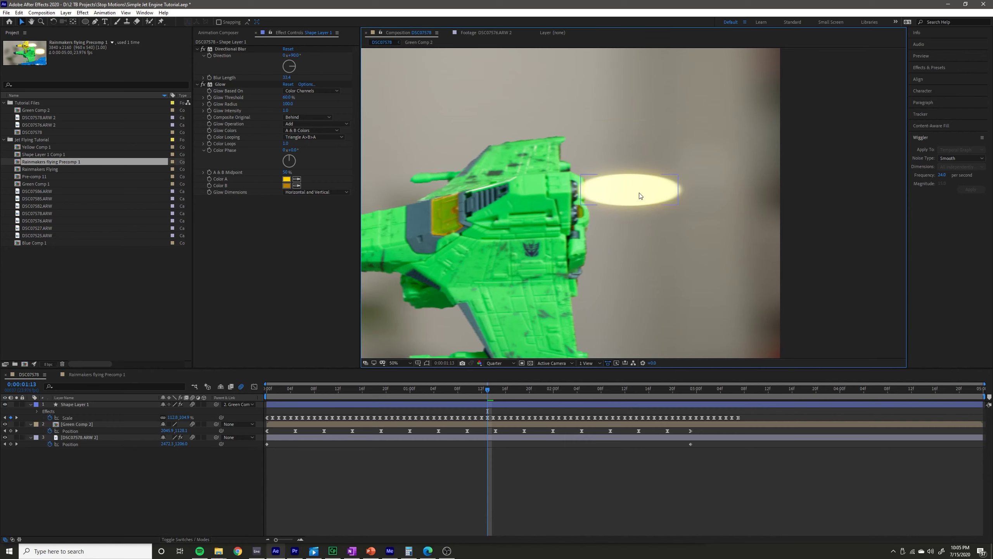
{"action": "scroll", "coordinate": [621, 220], "scroll_direction": "down", "scroll_amount": 2}
{"action": "scroll", "coordinate": [621, 220], "scroll_direction": "down", "scroll_amount": 1}
{"action": "scroll", "coordinate": [621, 220], "scroll_direction": "up", "scroll_amount": 1}
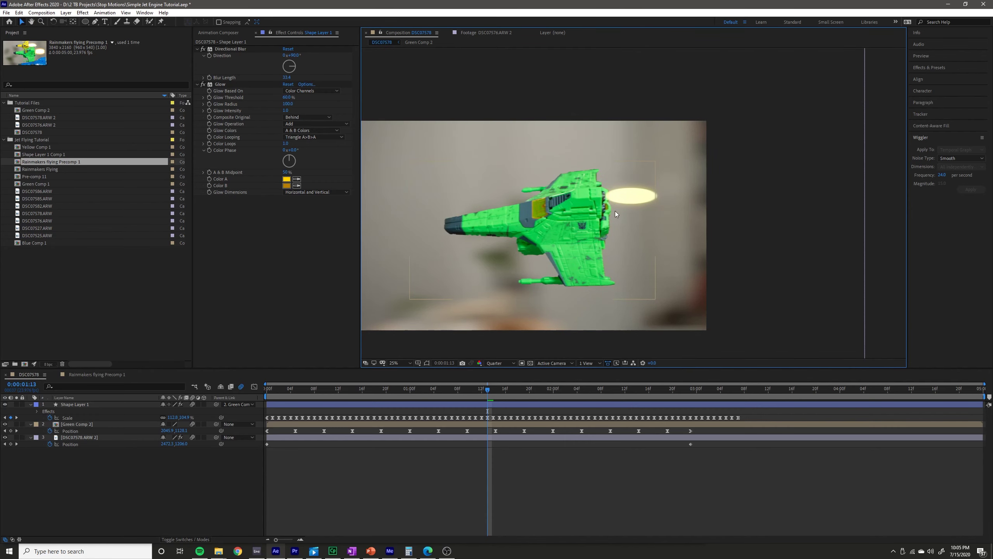
{"action": "scroll", "coordinate": [587, 215], "scroll_direction": "up", "scroll_amount": 2}
{"action": "scroll", "coordinate": [575, 224], "scroll_direction": "down", "scroll_amount": 2}
{"action": "left_click_drag", "start_coordinate": [473, 391], "coordinate": [406, 401]}
{"action": "key", "text": "space"}
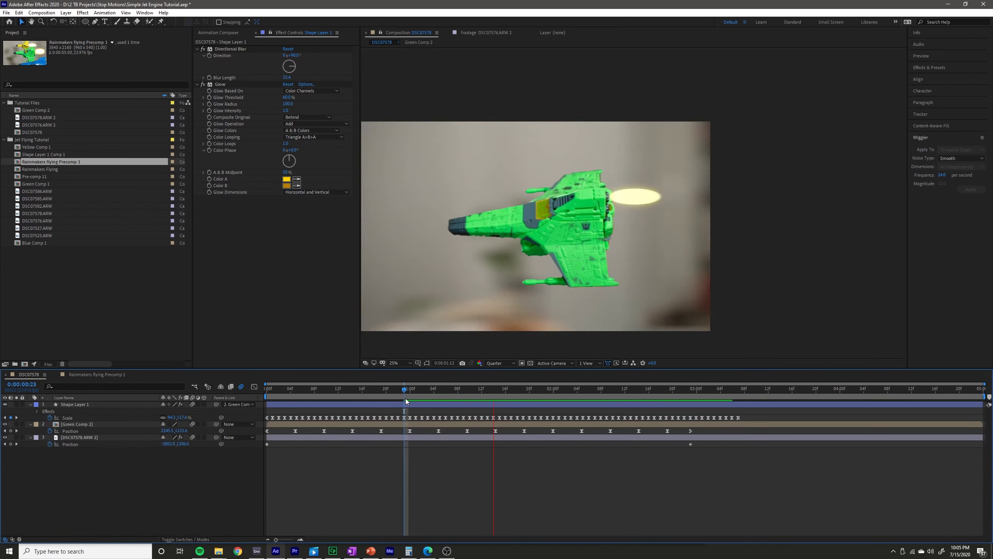
{"action": "key", "text": "space"}
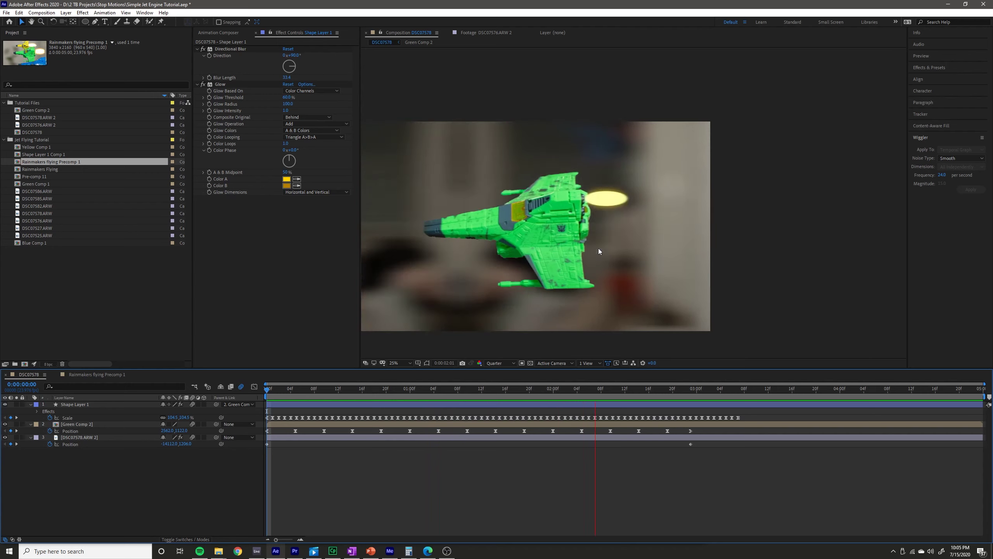
{"action": "key", "text": "space"}
{"action": "key", "text": "space"}
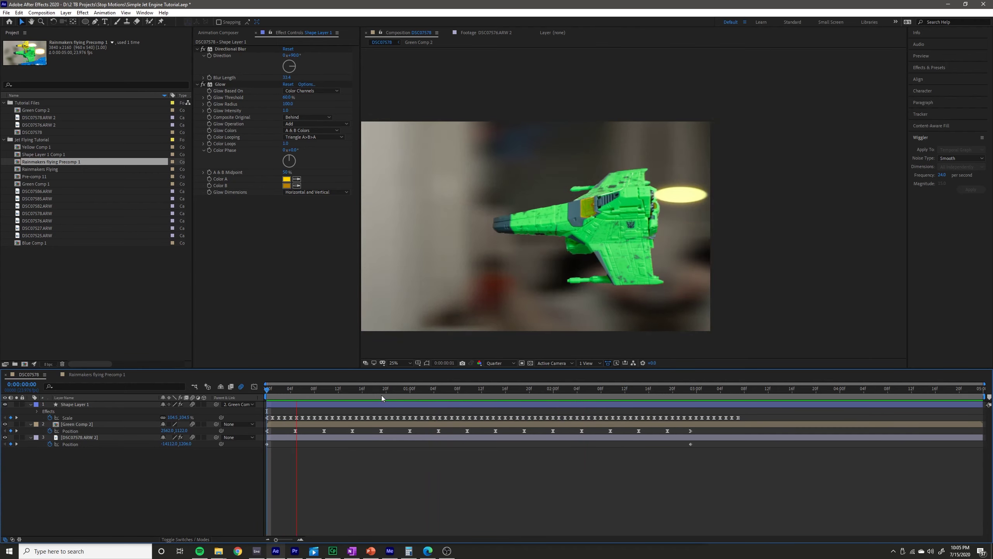
{"action": "scroll", "coordinate": [622, 188], "scroll_direction": "up", "scroll_amount": 2}
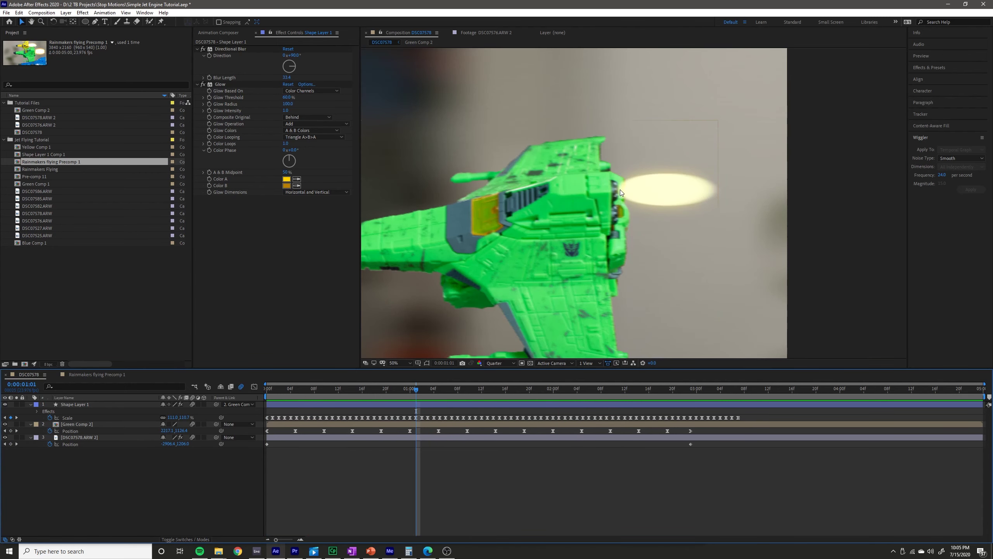
{"action": "left_click", "coordinate": [622, 206]}
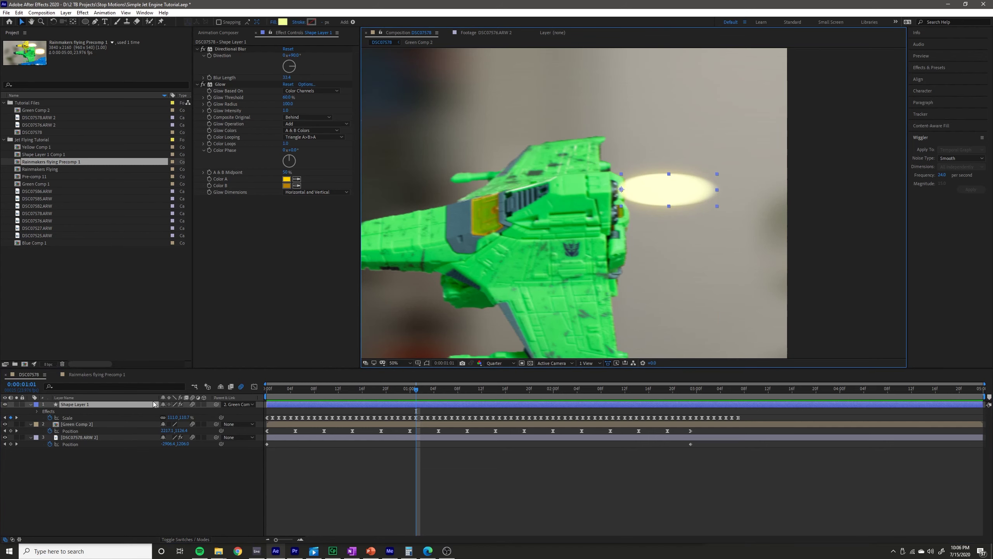
- Duplicate the flame shape layer and move the copy below the first flame
{"action": "key", "text": "ctrl+d"}
{"action": "left_click_drag", "start_coordinate": [647, 193], "coordinate": [646, 217]}
{"action": "key", "text": "Return"}
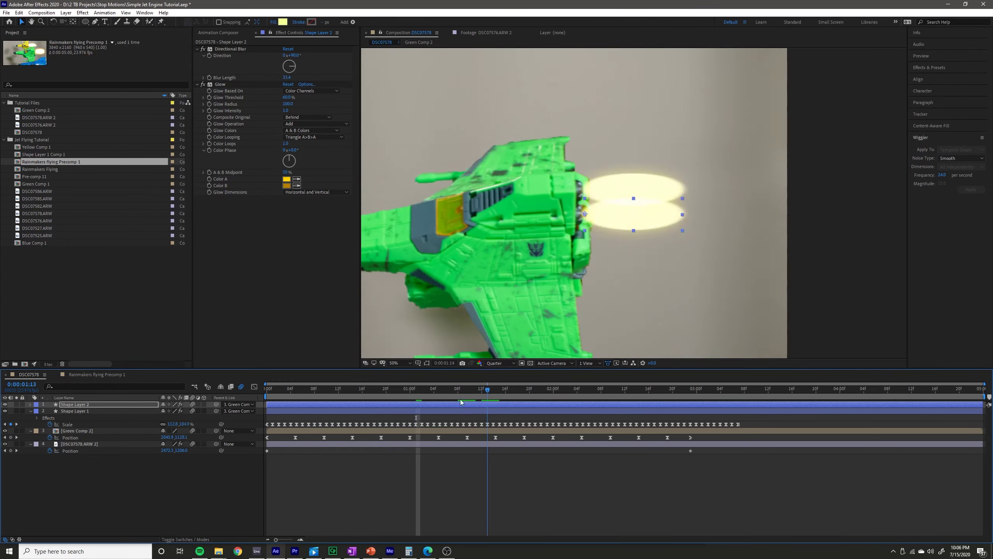
- Preview the animation with both engine flames from the start
{"action": "left_click_drag", "start_coordinate": [478, 395], "coordinate": [339, 406]}
{"action": "key", "text": "space"}
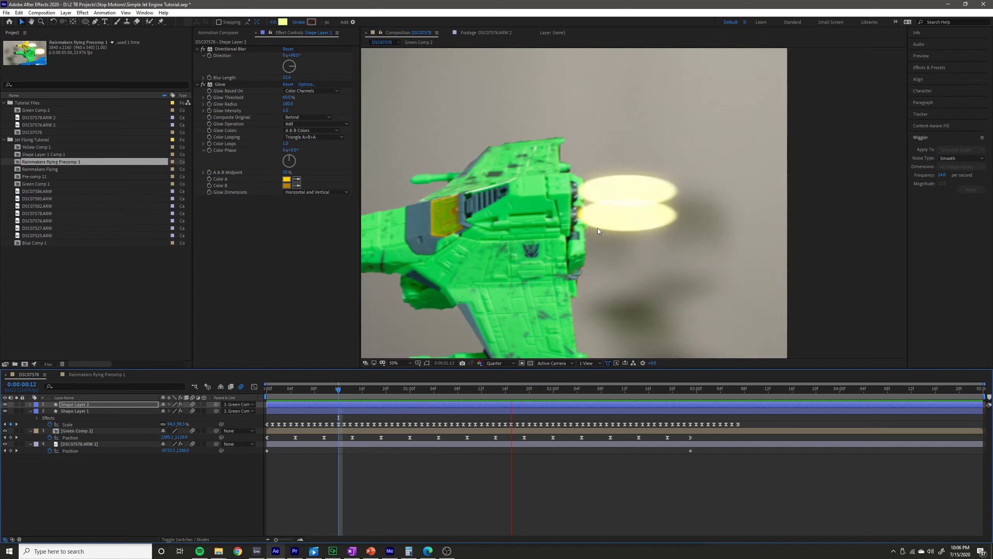
{"action": "key", "text": "space"}
{"action": "key", "text": "Home"}
{"action": "key", "text": "space"}
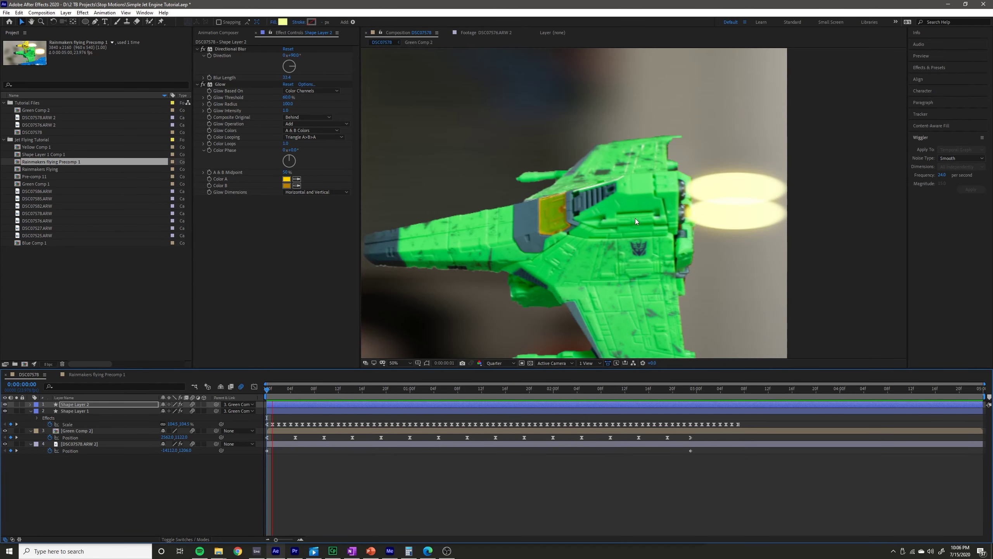
{"action": "key", "text": "comma"}
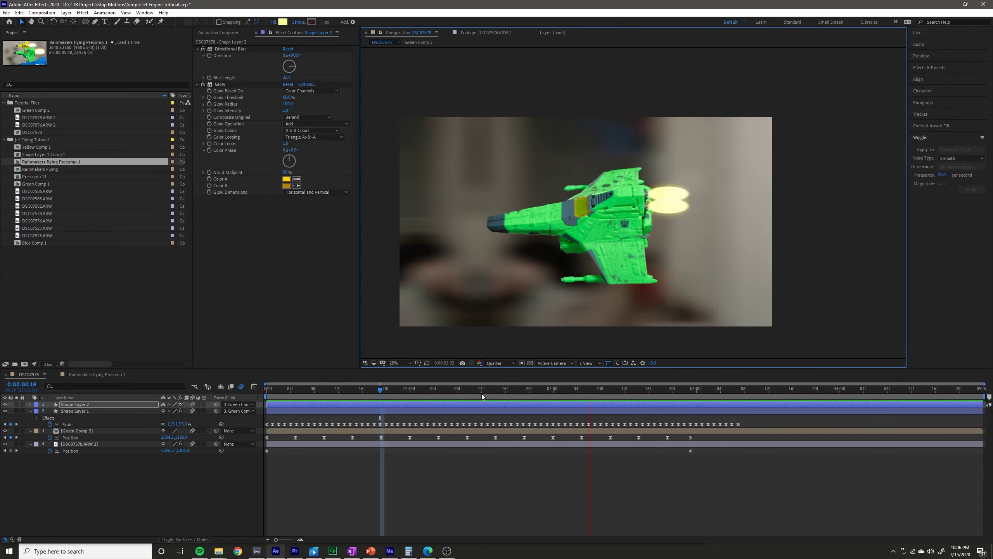
{"action": "key", "text": "Home"}
{"action": "key", "text": "space"}
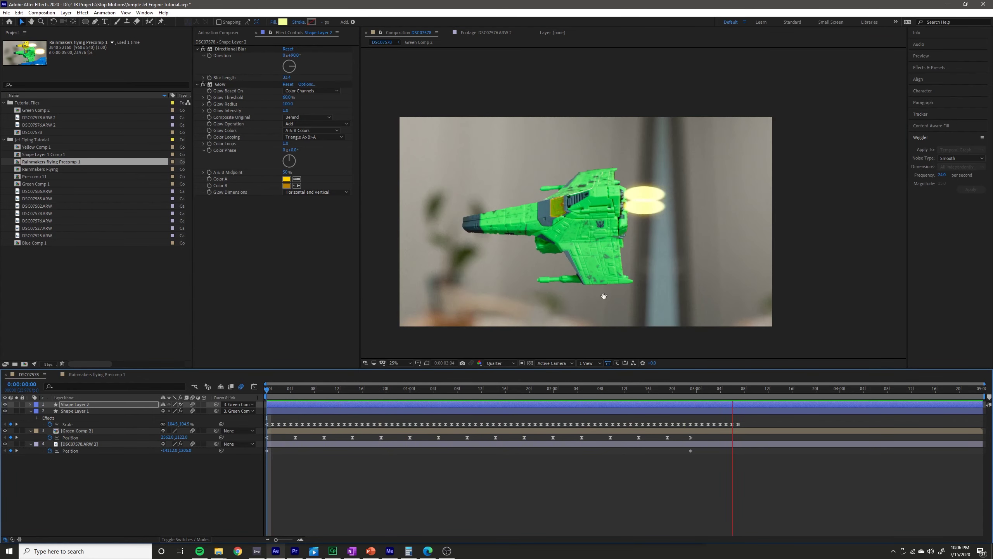
{"action": "key", "text": "space"}
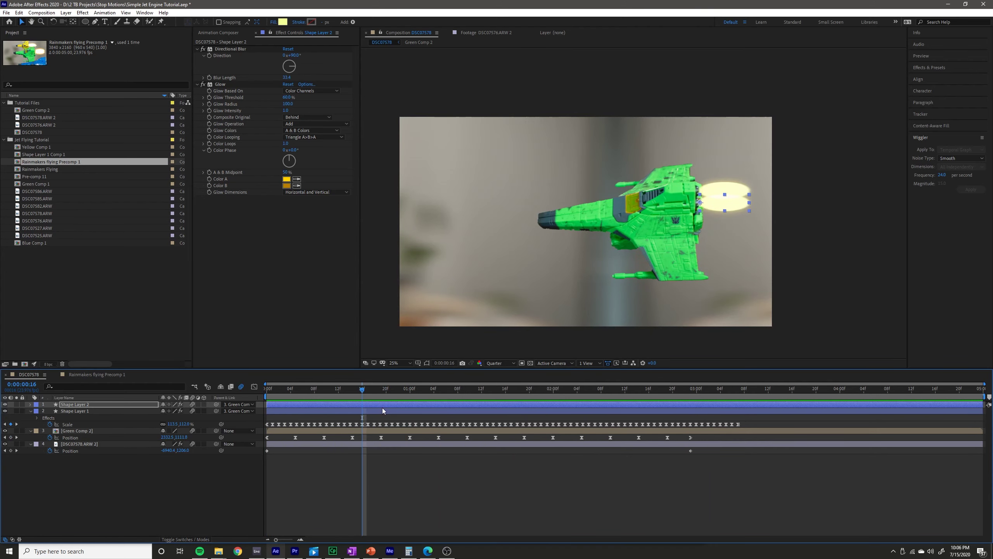
- Remove the duplicate flame's Scale keyframes and return to the composition start
{"action": "key", "text": "s"}
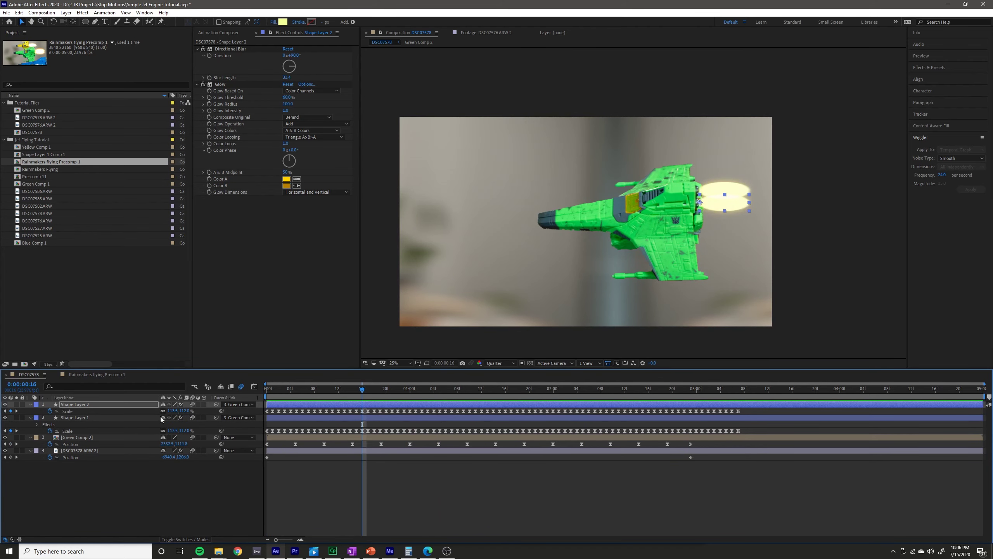
{"action": "left_click", "coordinate": [50, 412]}
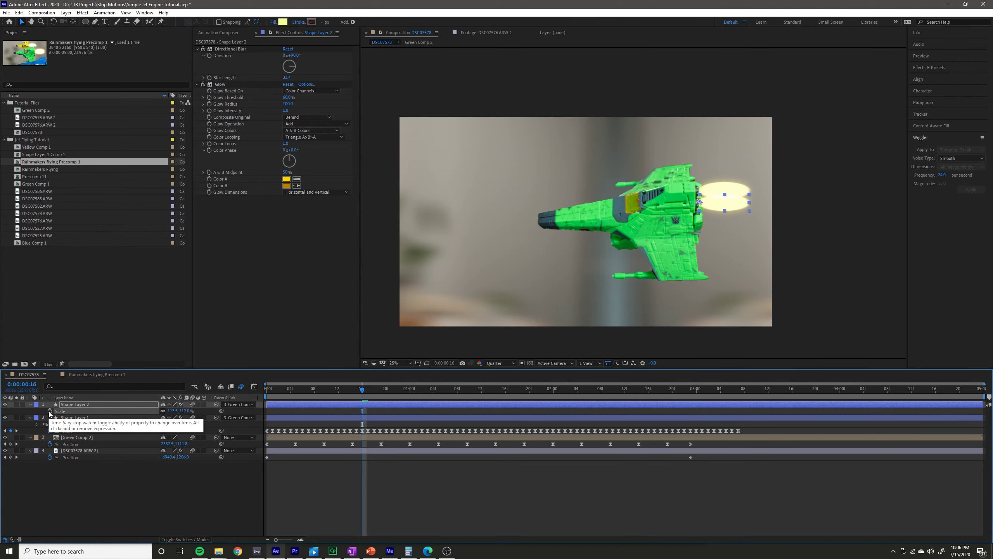
{"action": "key", "text": "Home"}
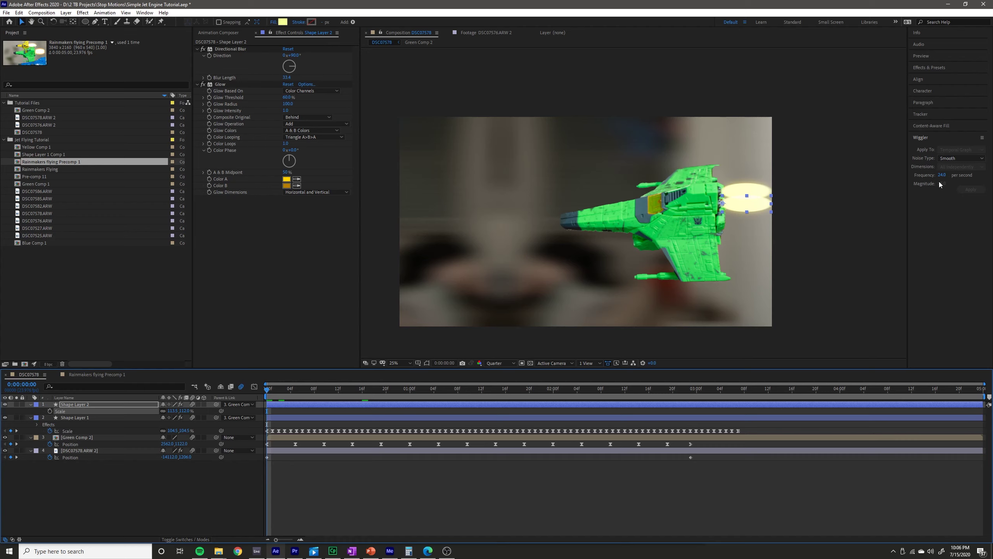
- Give Shape Layer 2's Scale a wiggle(24,15) expression and preview the pulsing flame
{"action": "left_click", "coordinate": [50, 411], "text": "alt"}
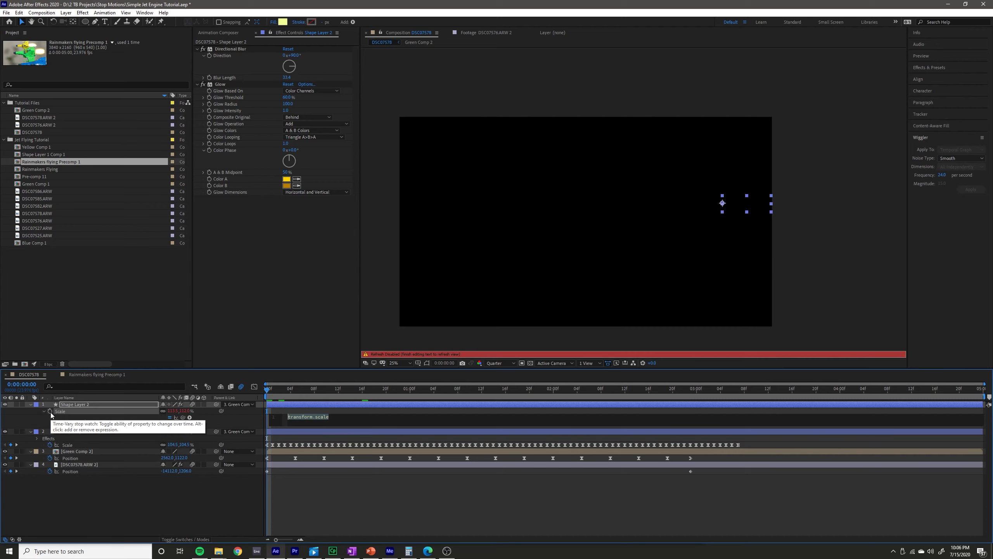
{"action": "type", "text": "wiggle(24,15"}
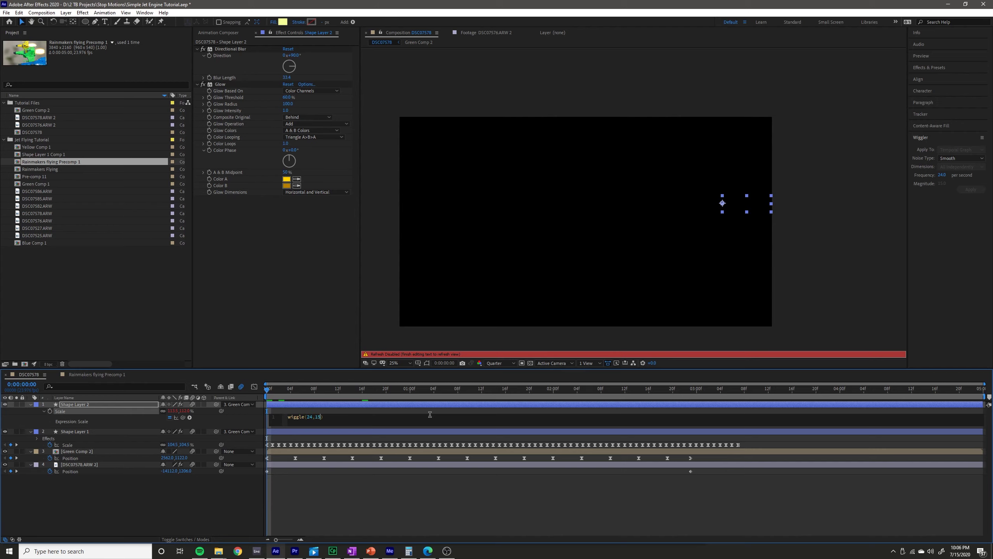
{"action": "left_click", "coordinate": [428, 492]}
{"action": "key", "text": "space"}
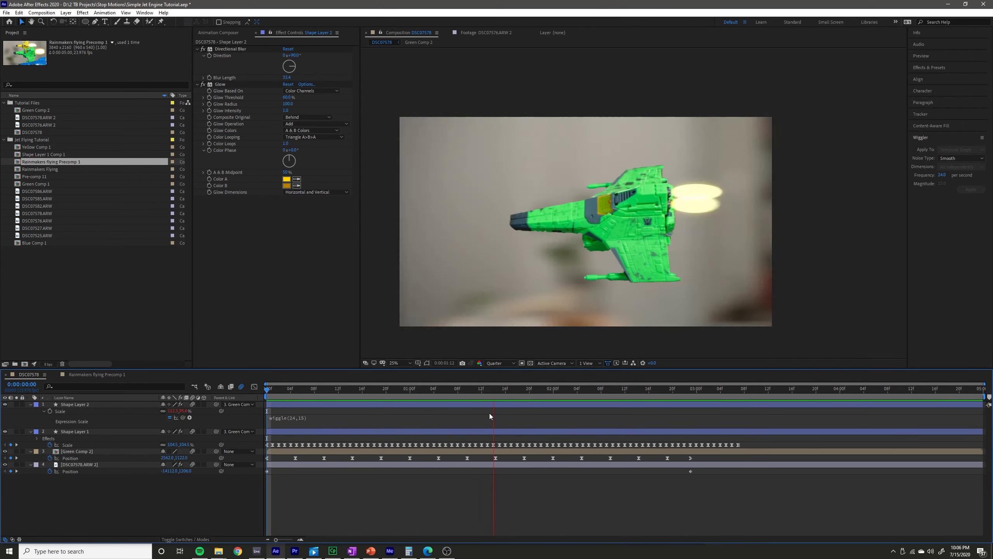
{"action": "key", "text": "space"}
{"action": "key", "text": "space"}
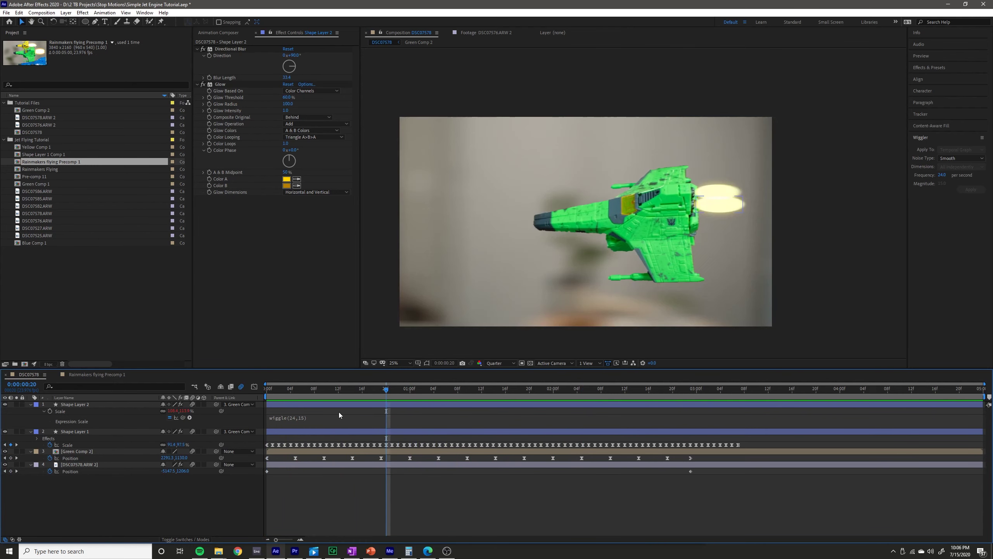
- Duplicate Shape Layer 2 at frame 14 to create Shape Layer 3
{"action": "left_click", "coordinate": [337, 404]}
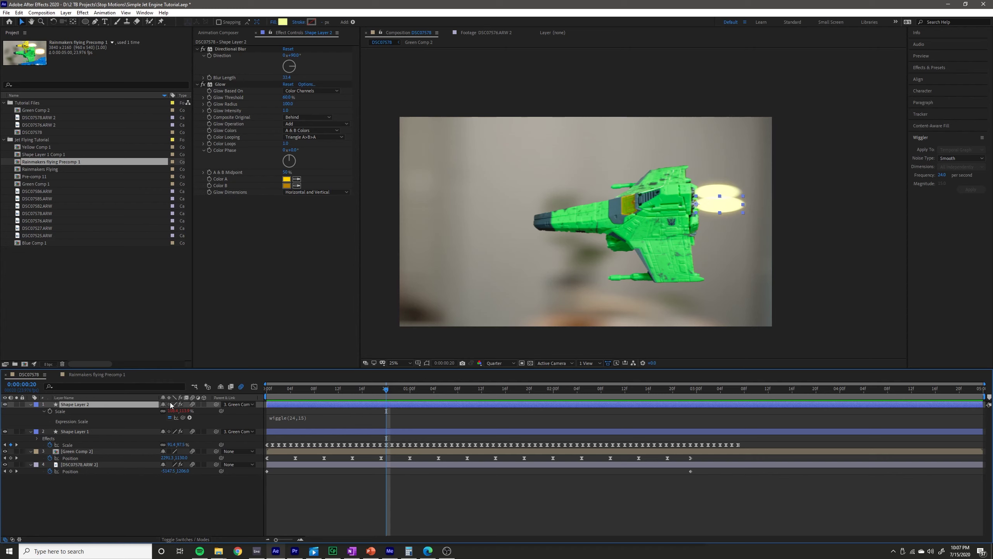
{"action": "left_click_drag", "start_coordinate": [382, 393], "coordinate": [350, 391]}
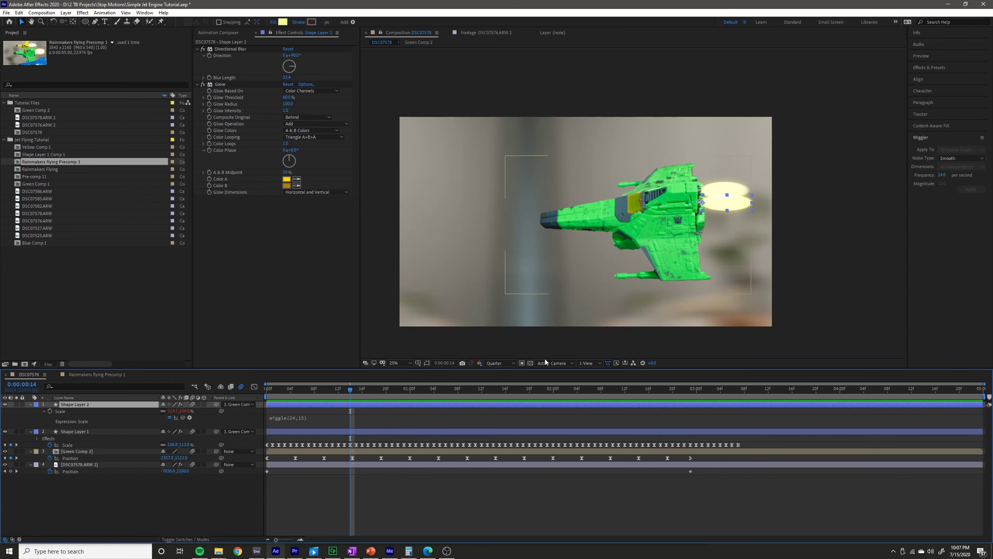
{"action": "key", "text": "ctrl+d"}
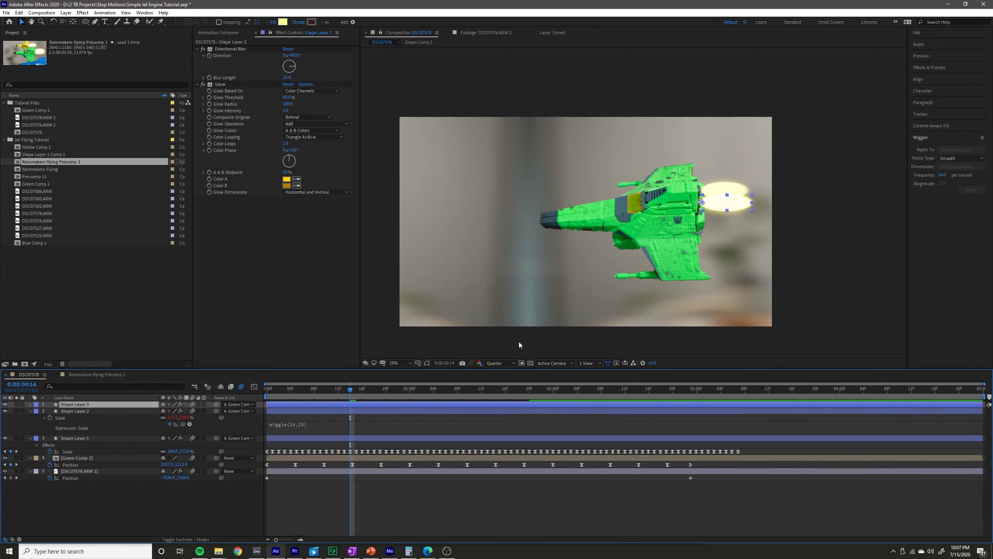
- Add extra flame copies below the ship and on the wing, then preview them
{"action": "left_click_drag", "start_coordinate": [722, 213], "coordinate": [627, 232]}
{"action": "key", "text": "ctrl+d"}
{"action": "key", "text": "ctrl+d"}
{"action": "left_click_drag", "start_coordinate": [635, 177], "coordinate": [661, 146]}
{"action": "key", "text": "ctrl+d"}
{"action": "left_click_drag", "start_coordinate": [354, 400], "coordinate": [315, 398]}
{"action": "key", "text": "space"}
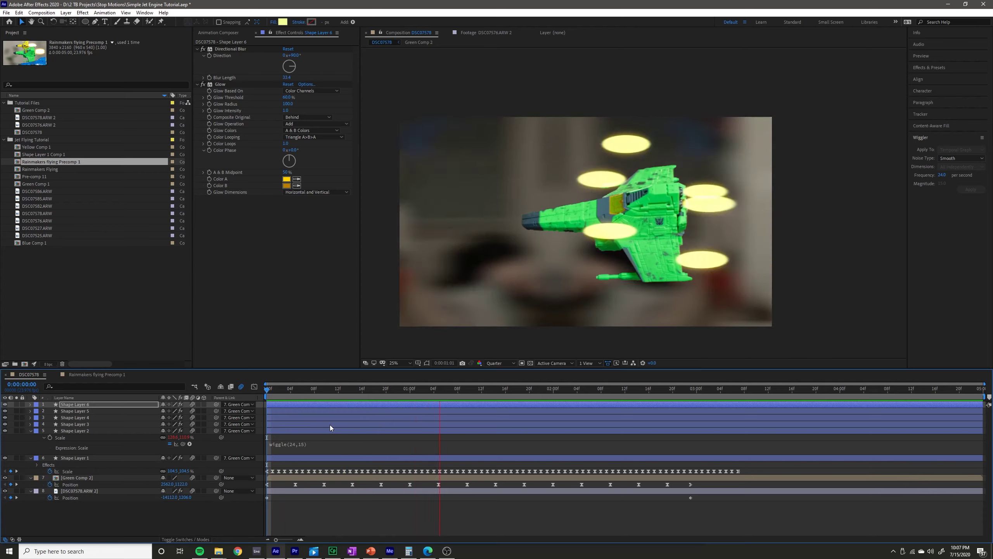
{"action": "key", "text": "space"}
- Delete the extra flame copies, Shape Layers 3–6, keeping Shape Layers 1 and 2
{"action": "left_click", "coordinate": [123, 424]}
{"action": "left_click", "coordinate": [114, 402], "text": "shift"}
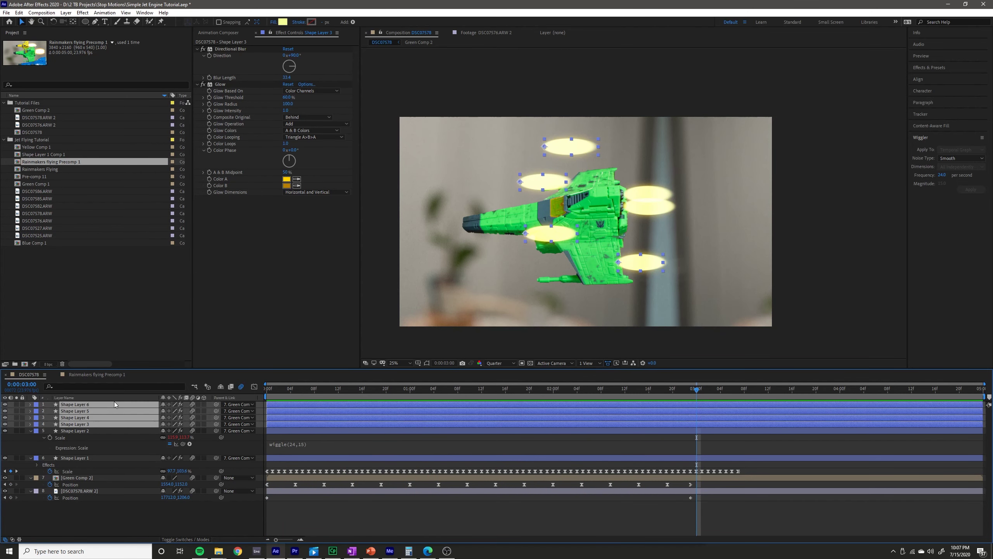
{"action": "key", "text": "Delete"}
{"action": "left_click", "coordinate": [365, 430]}
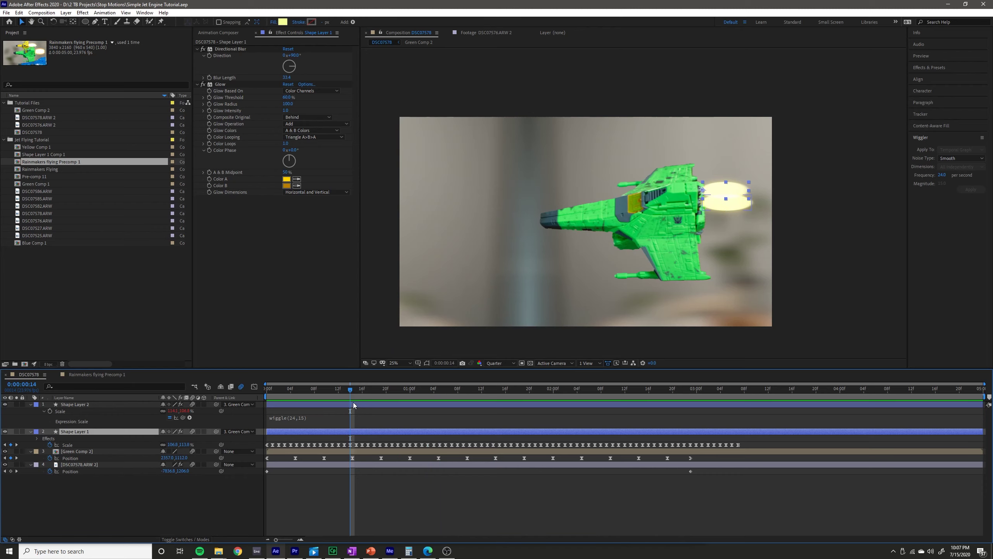
{"action": "key", "text": "space"}
{"action": "left_click", "coordinate": [434, 404]}
{"action": "key", "text": "space"}
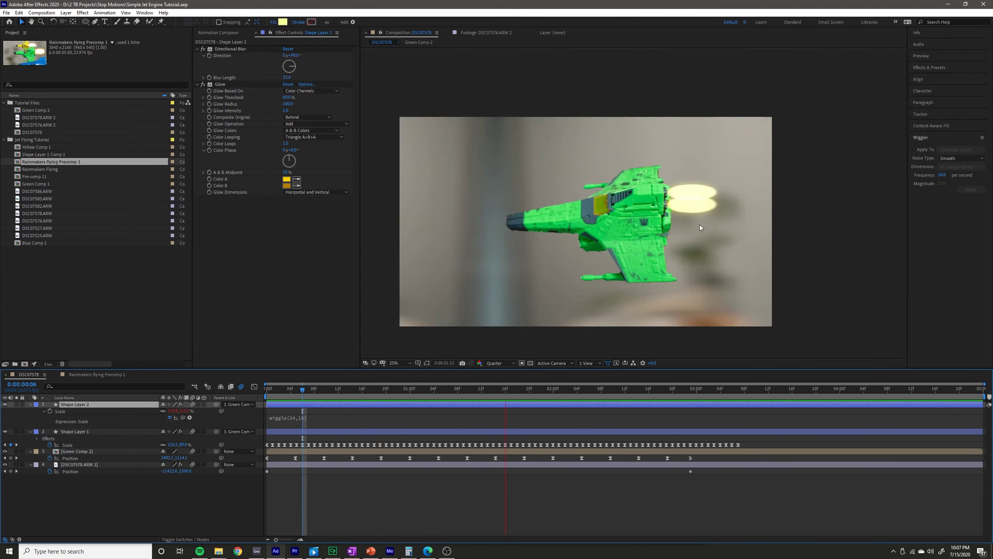
{"action": "key", "text": "space"}
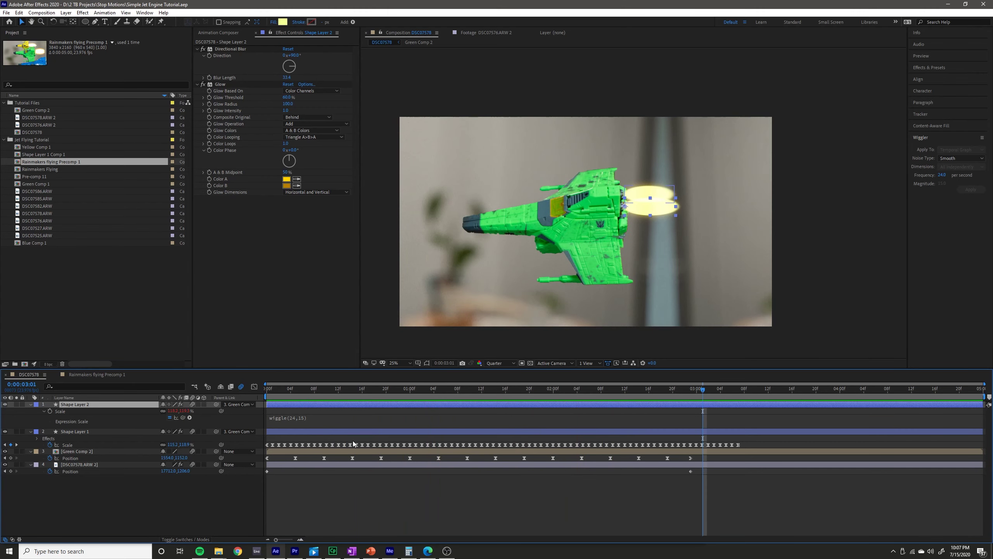
{"action": "left_click", "coordinate": [87, 432]}
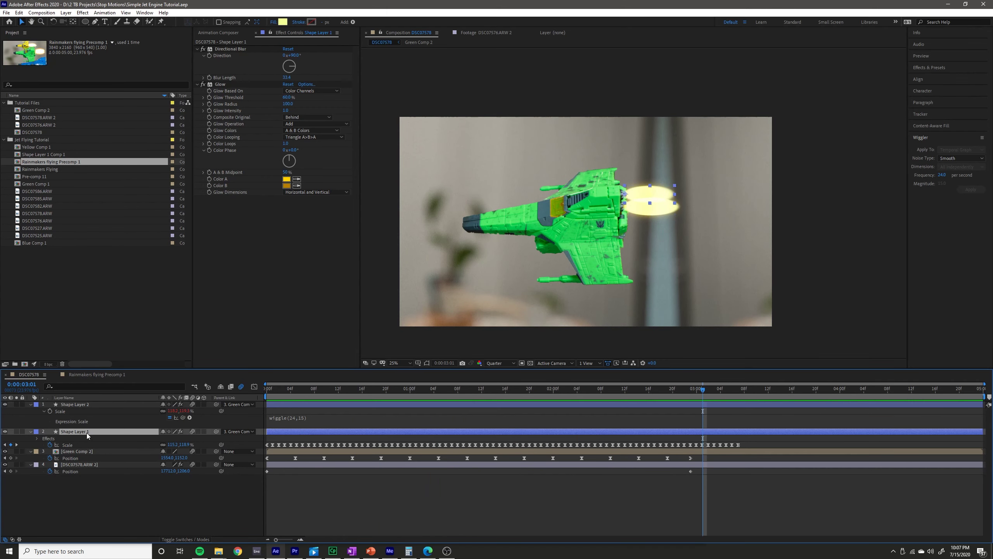
{"action": "left_click", "coordinate": [95, 404]}
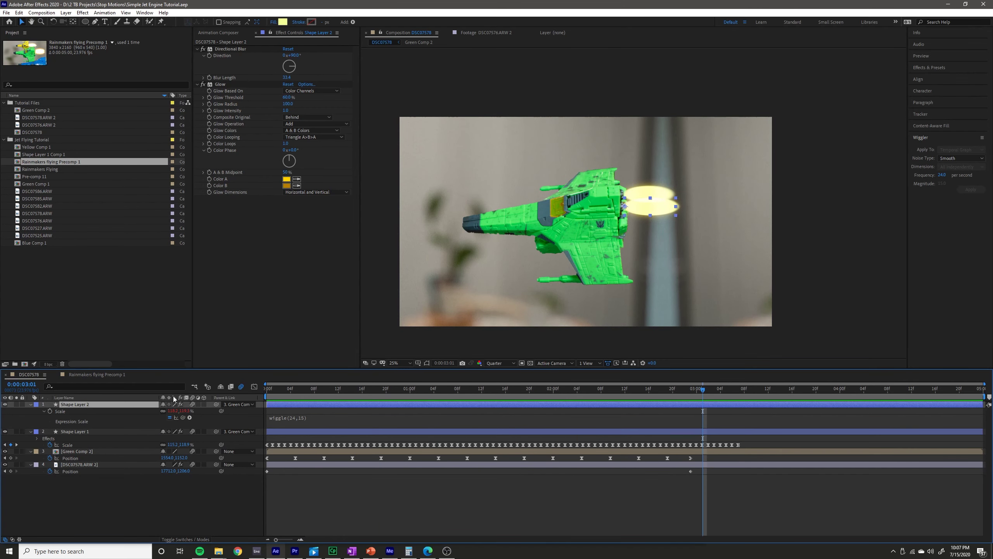
{"action": "left_click", "coordinate": [301, 394]}
{"action": "key", "text": "space"}
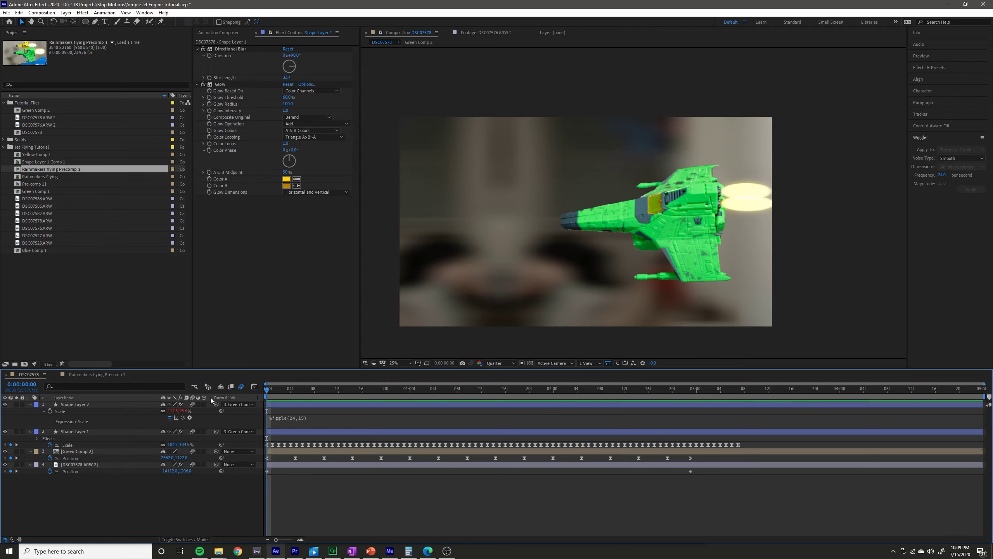
{"action": "key", "text": "space"}
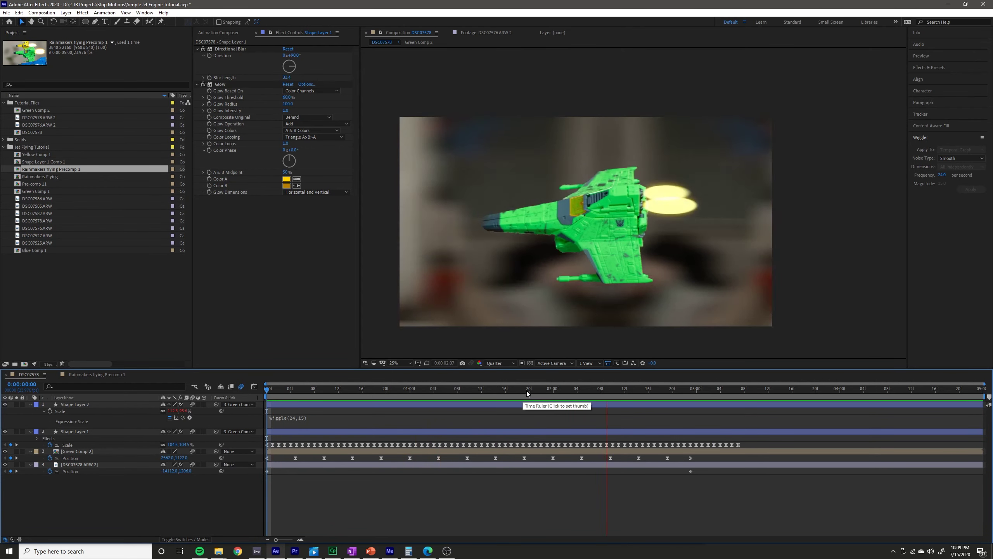
{"action": "key", "text": "space"}
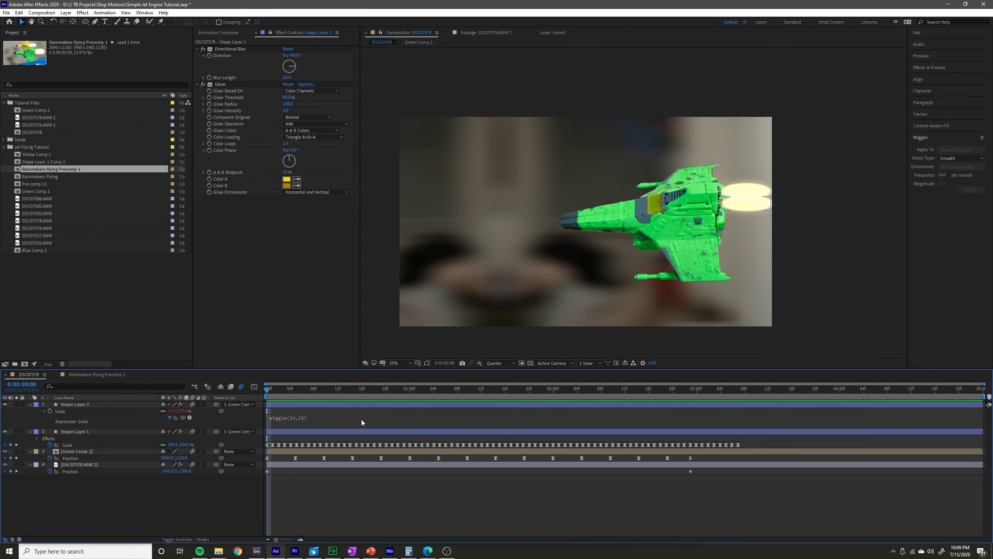
{"action": "left_click_drag", "start_coordinate": [297, 392], "coordinate": [320, 389]}
{"action": "left_click", "coordinate": [350, 451]}
{"action": "left_click", "coordinate": [68, 465]}
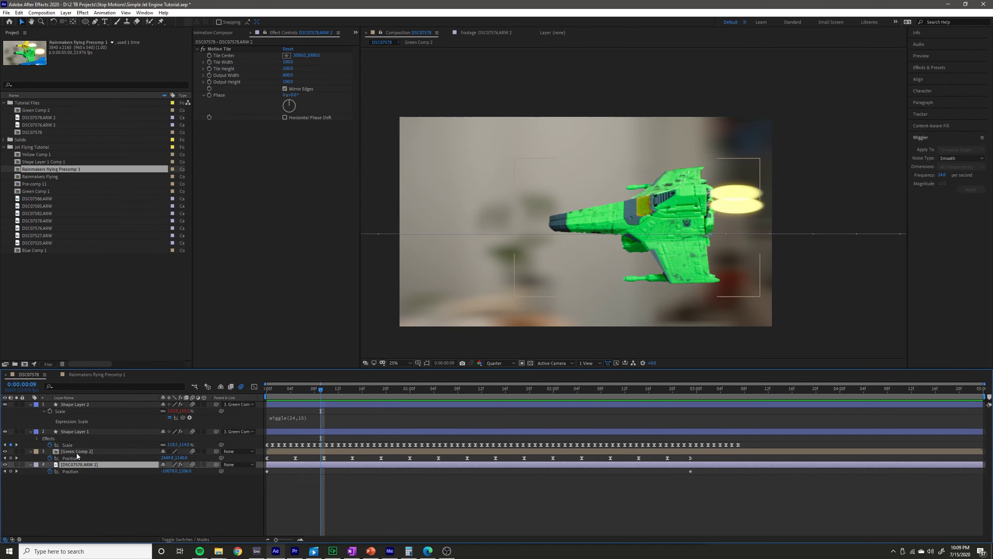
{"action": "left_click", "coordinate": [76, 453], "text": "ctrl"}
{"action": "key", "text": "space"}
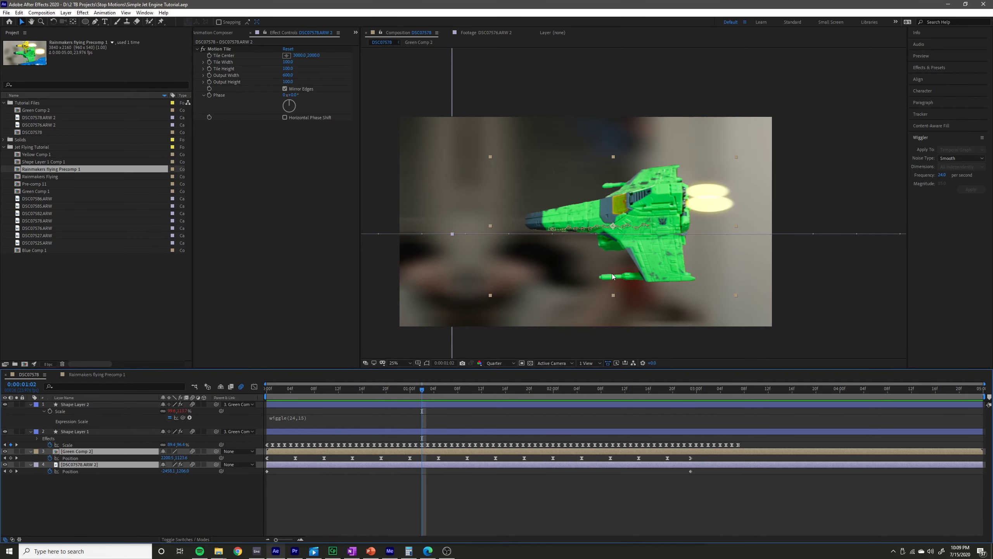
{"action": "mouse_move", "coordinate": [491, 392]}
{"action": "left_mouse_down"}
{"action": "mouse_move", "coordinate": [430, 397]}
{"action": "mouse_move", "coordinate": [558, 398]}
{"action": "mouse_move", "coordinate": [500, 398]}
{"action": "left_mouse_up"}
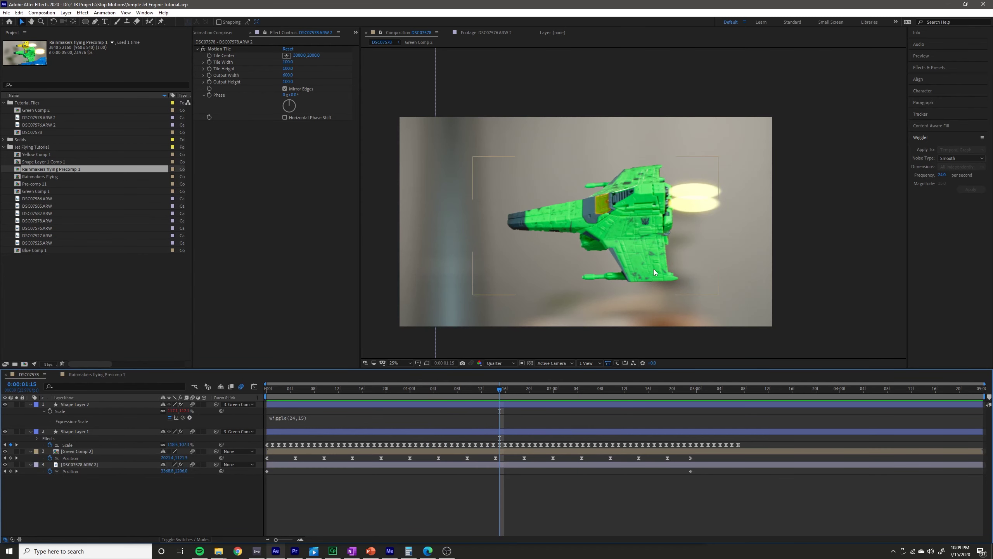
{"action": "left_click", "coordinate": [94, 374]}
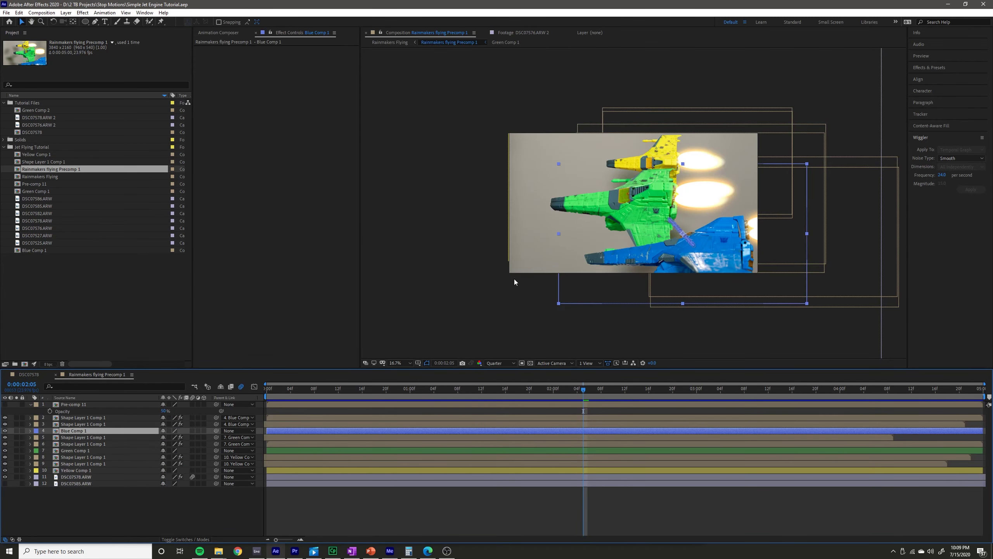
{"action": "left_click", "coordinate": [39, 376]}
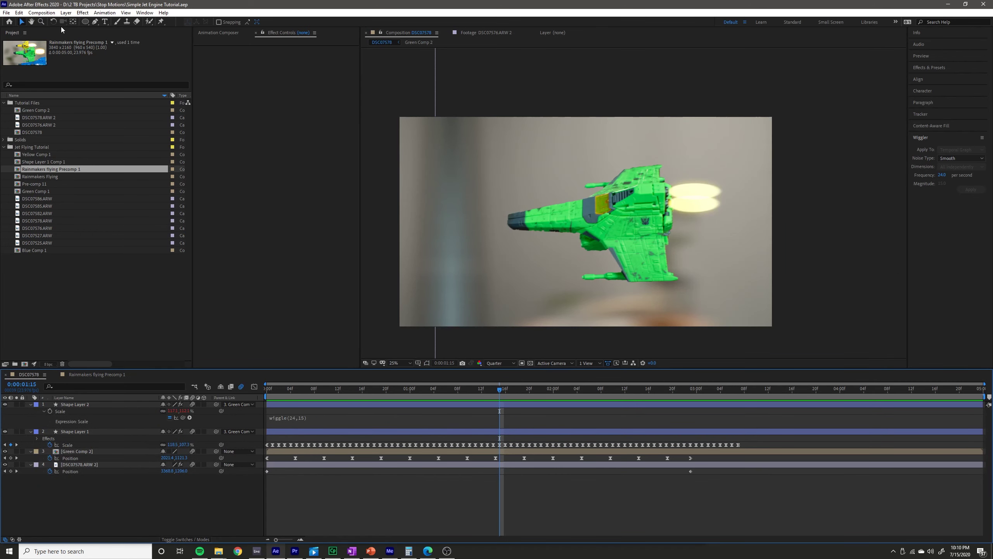
- Create a new solid layer named 'Optical Flares'
{"action": "left_click", "coordinate": [78, 12]}
{"action": "mouse_move", "coordinate": [77, 22]}
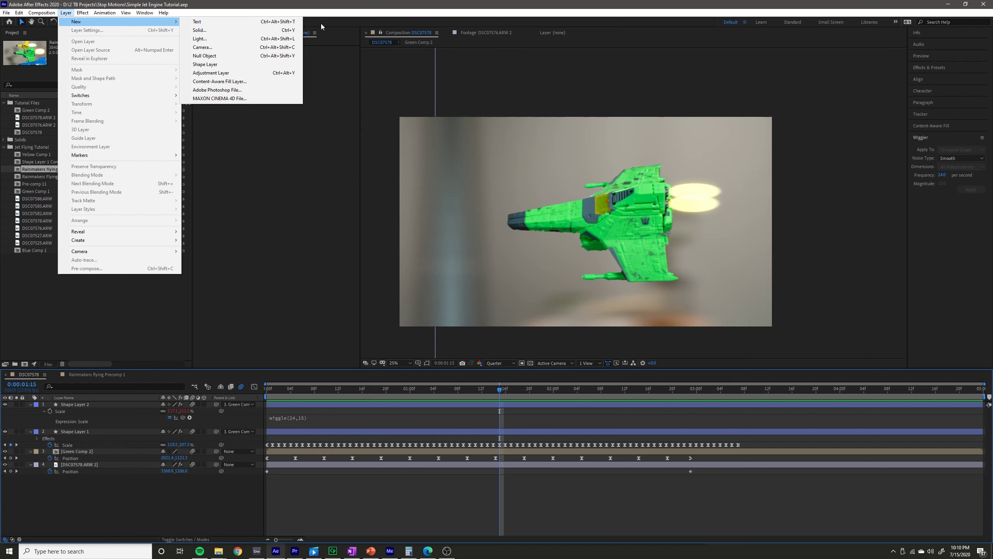
{"action": "left_click", "coordinate": [274, 31]}
{"action": "type", "text": "O"}
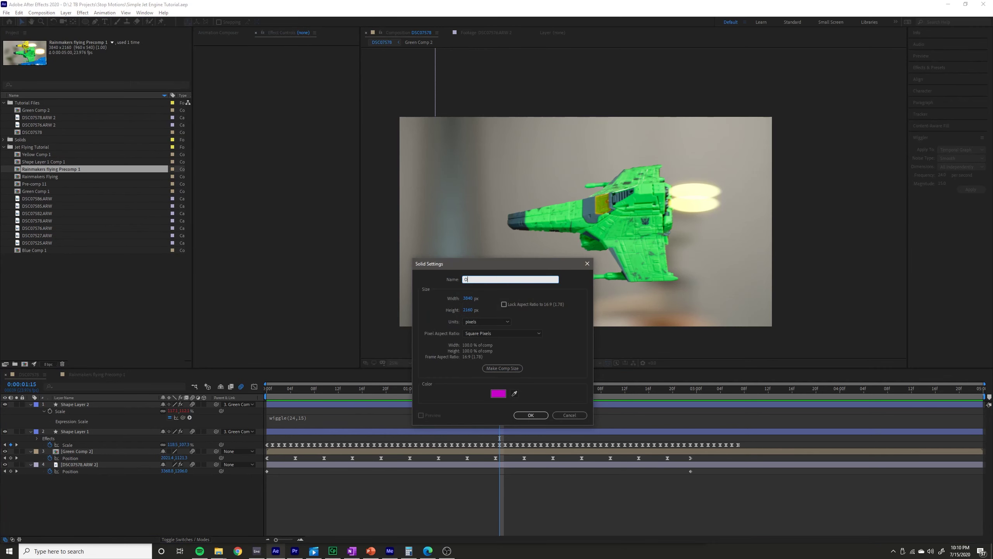
{"action": "type", "text": "ptical Flares"}
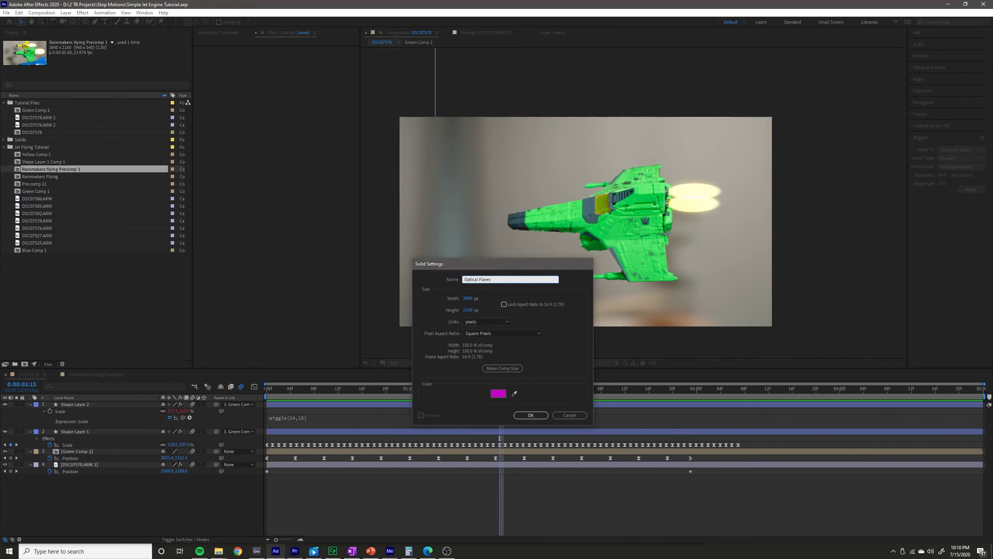
{"action": "key", "text": "Return"}
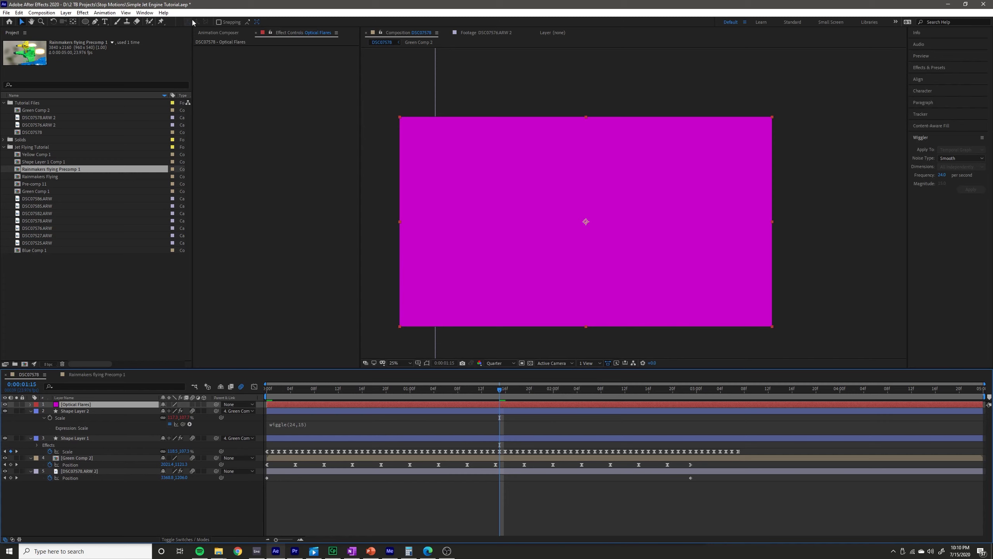
- Apply Video Copilot's Optical Flares effect to the solid
{"action": "left_click", "coordinate": [82, 13]}
{"action": "mouse_move", "coordinate": [190, 314]}
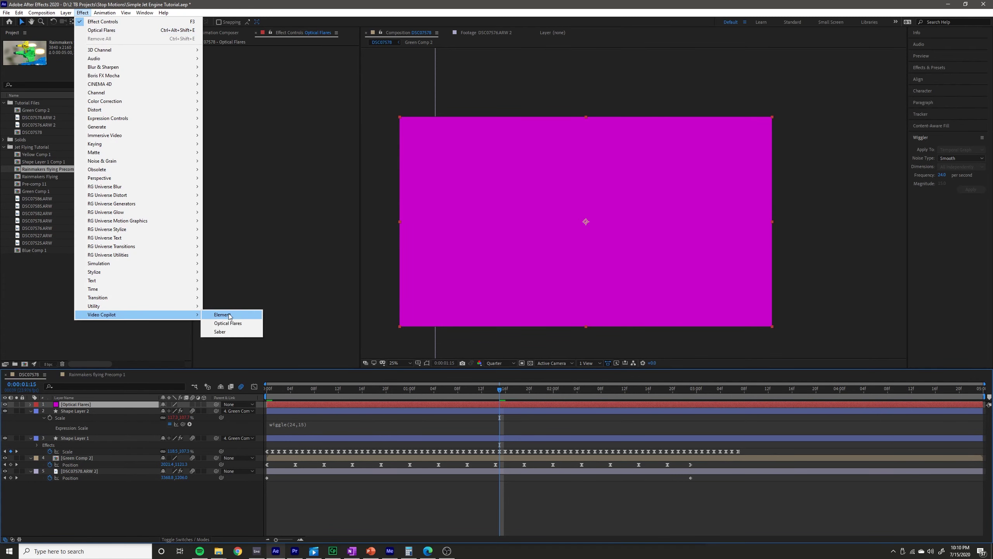
{"action": "left_click", "coordinate": [231, 323]}
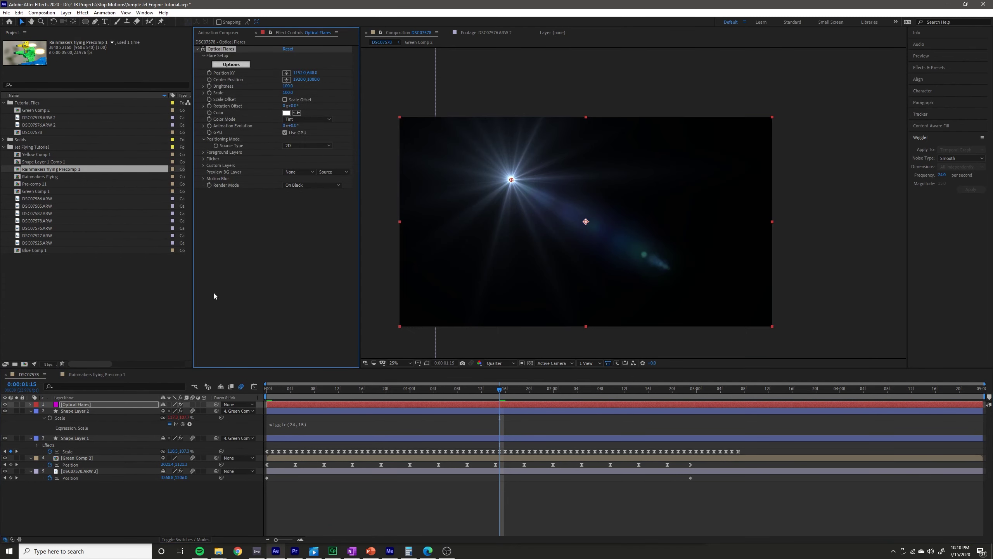
- Set the Optical Flares layer's blending mode to Screen
{"action": "right_click", "coordinate": [132, 405]}
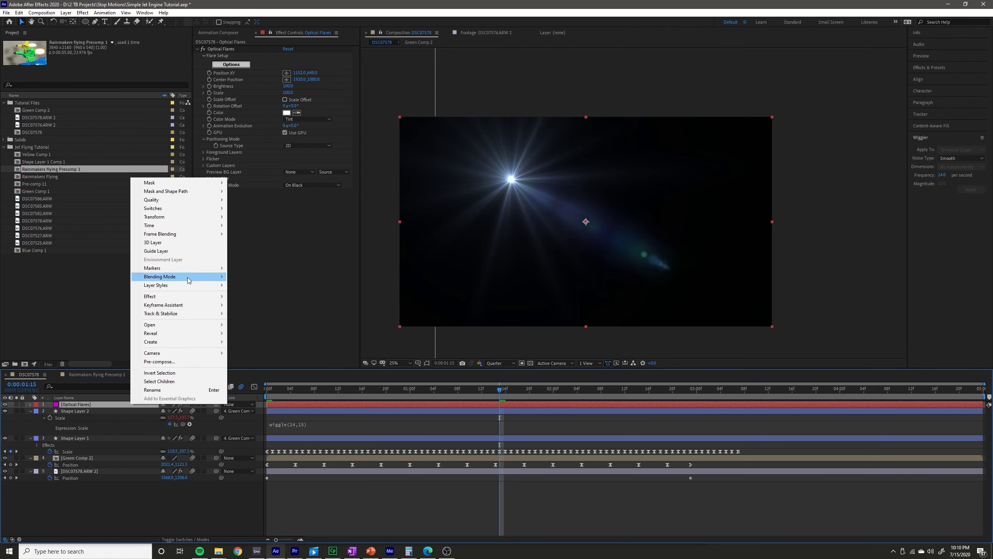
{"action": "mouse_move", "coordinate": [188, 278]}
{"action": "left_click", "coordinate": [250, 317]}
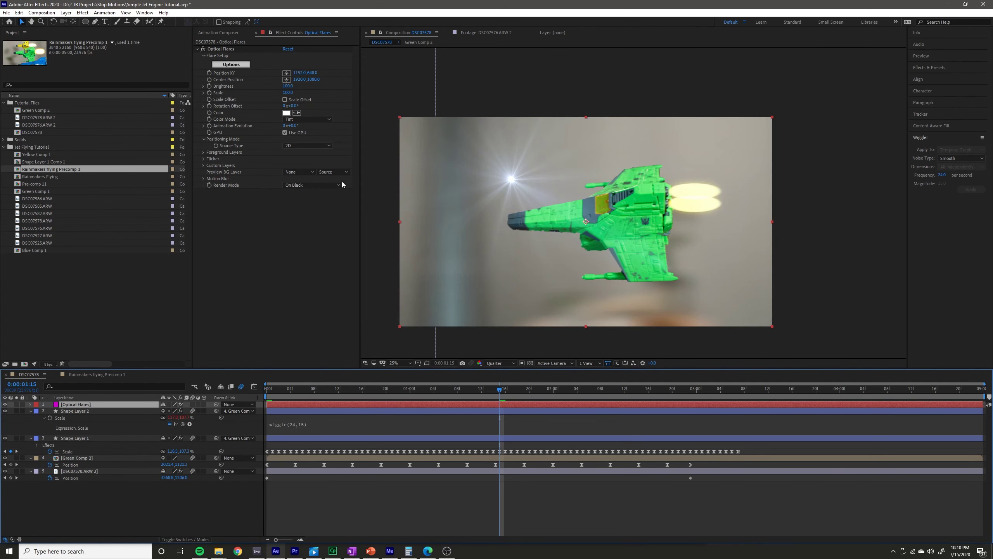
- Switch the flare's Positioning Source Type to Luminance and collapse the layer's properties
{"action": "left_click", "coordinate": [294, 146]}
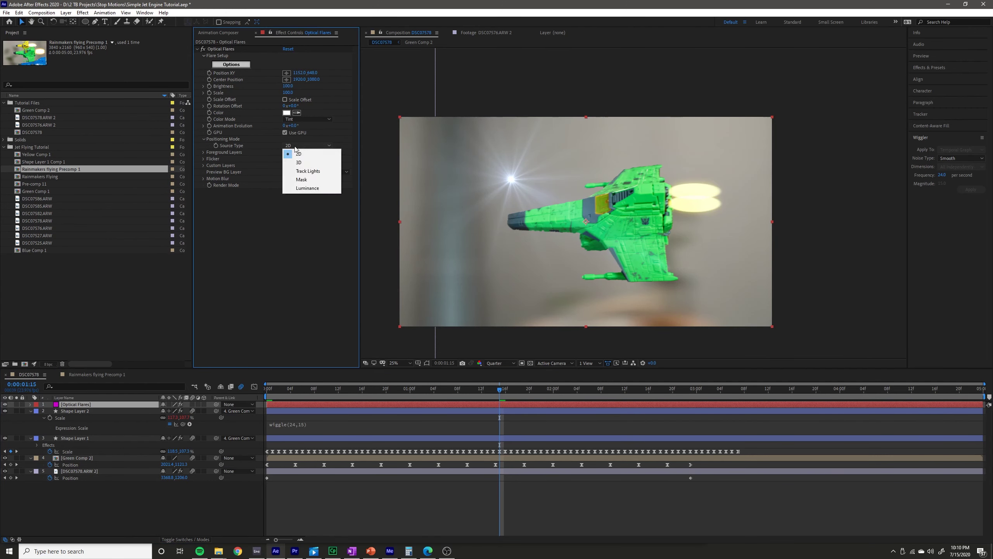
{"action": "left_click", "coordinate": [308, 186]}
{"action": "scroll", "coordinate": [7, 469], "scroll_direction": "up", "scroll_amount": 1}
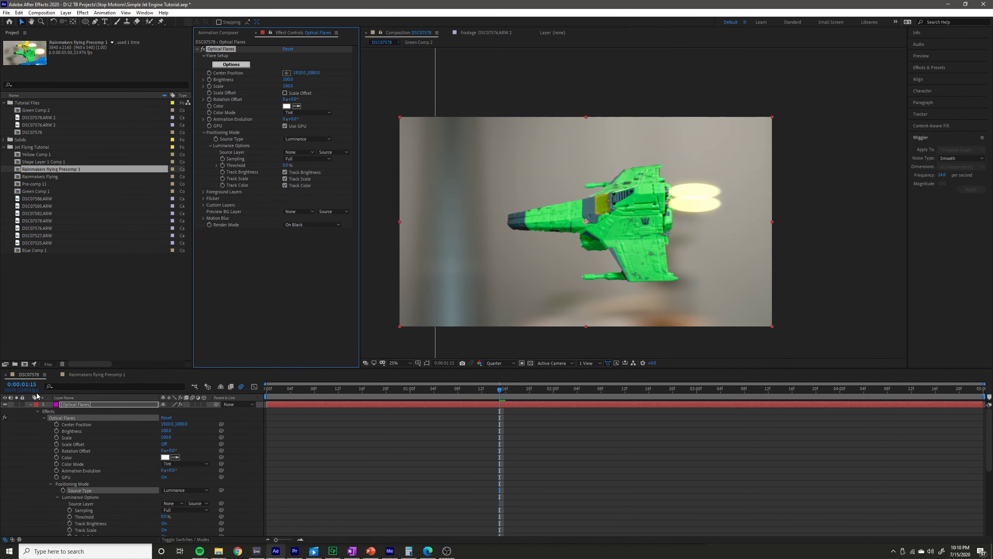
{"action": "left_click", "coordinate": [31, 404]}
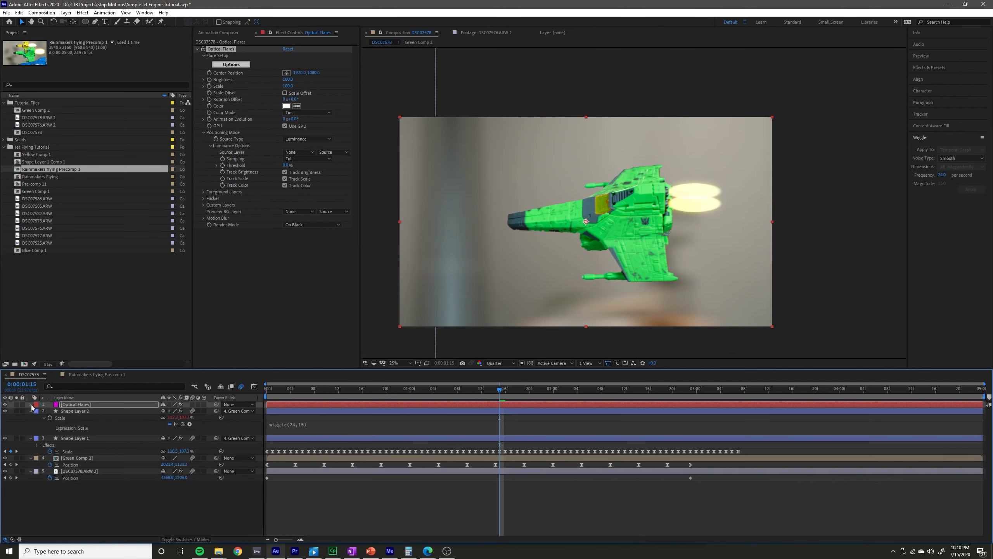
- Pre-compose Shape Layer 2 through the DSC07578 footage into a precomp named 'Jet flying'
{"action": "left_click", "coordinate": [73, 411]}
{"action": "left_click", "coordinate": [79, 471], "text": "shift"}
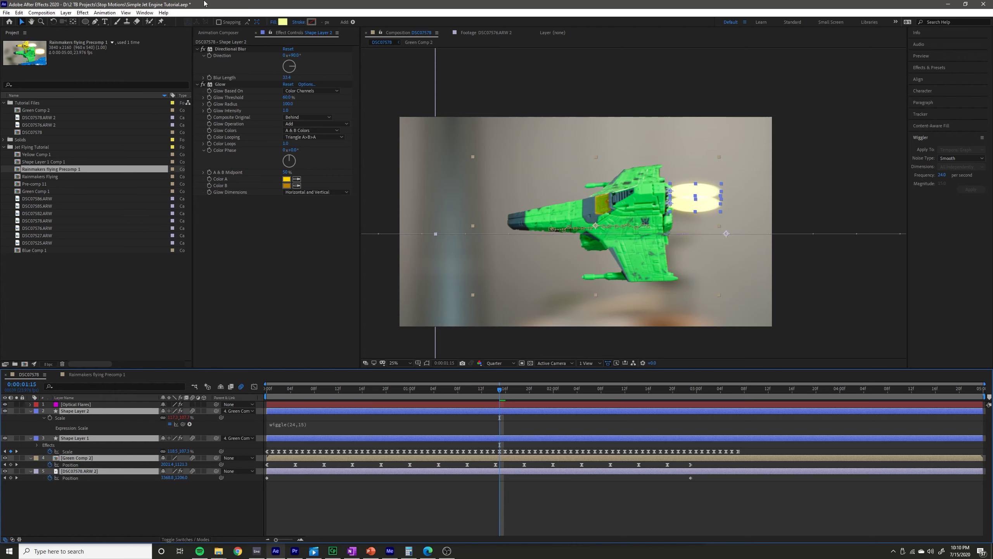
{"action": "left_click", "coordinate": [66, 13]}
{"action": "left_click", "coordinate": [108, 270]}
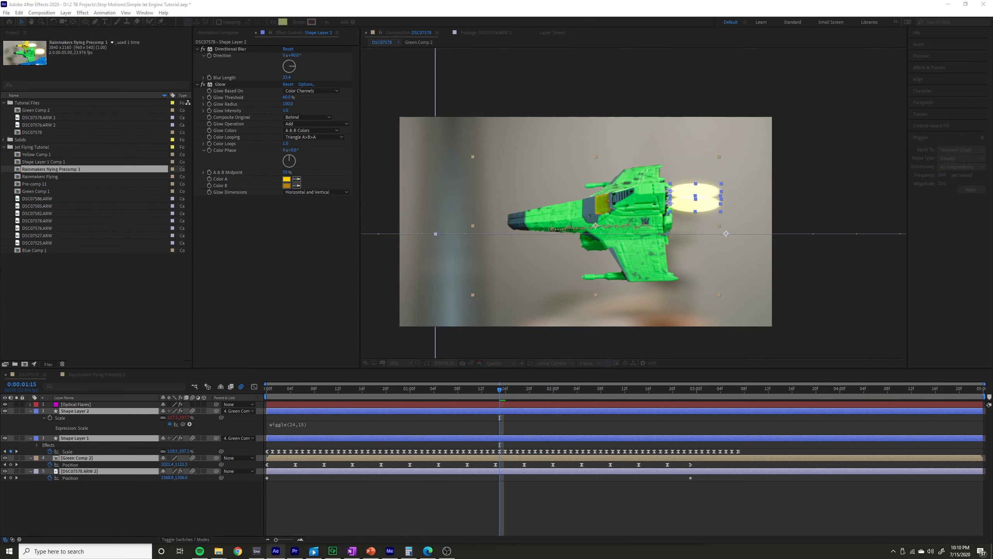
{"action": "key", "text": "Return"}
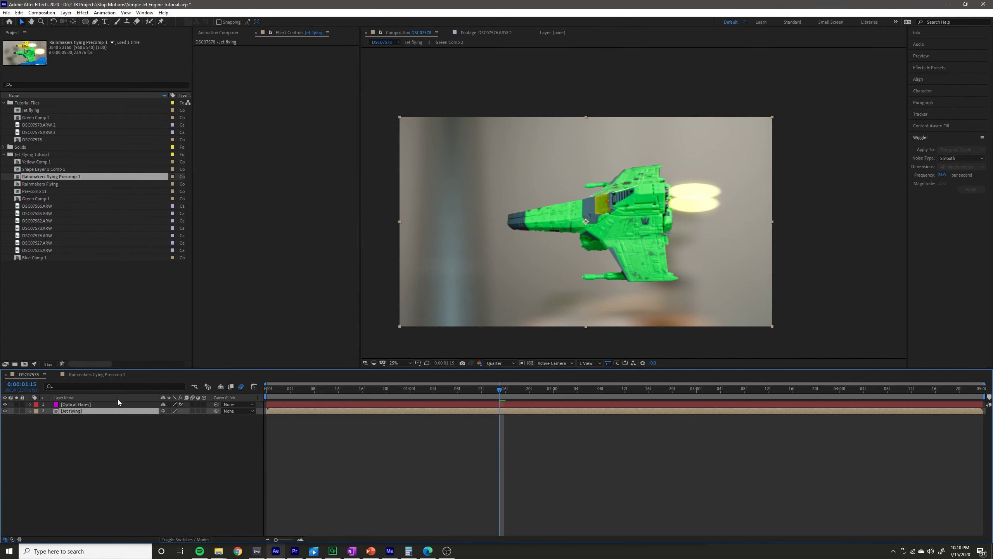
- Set the flare's Luminance Source Layer to 2. Jet flying and Brightness to 10
{"action": "left_click", "coordinate": [118, 403]}
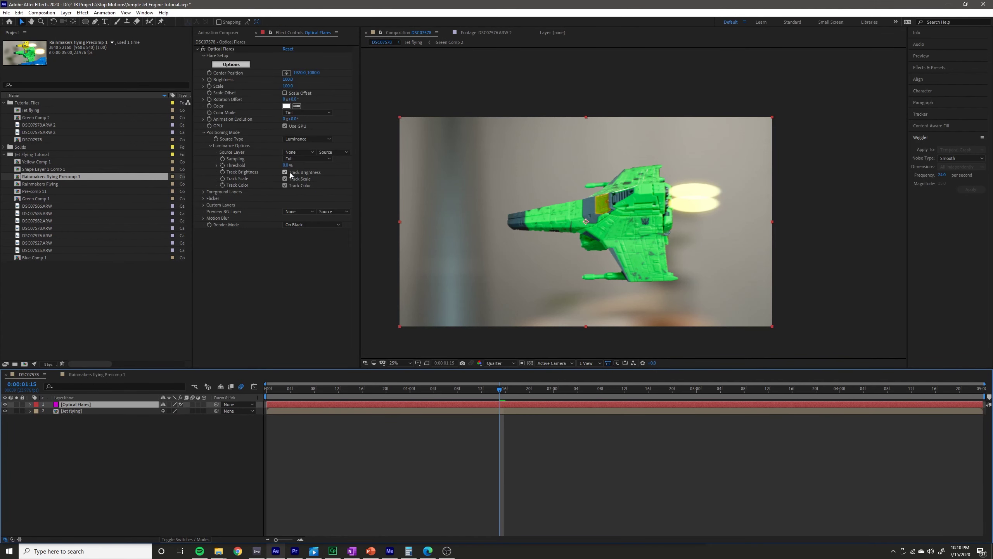
{"action": "left_click", "coordinate": [299, 152]}
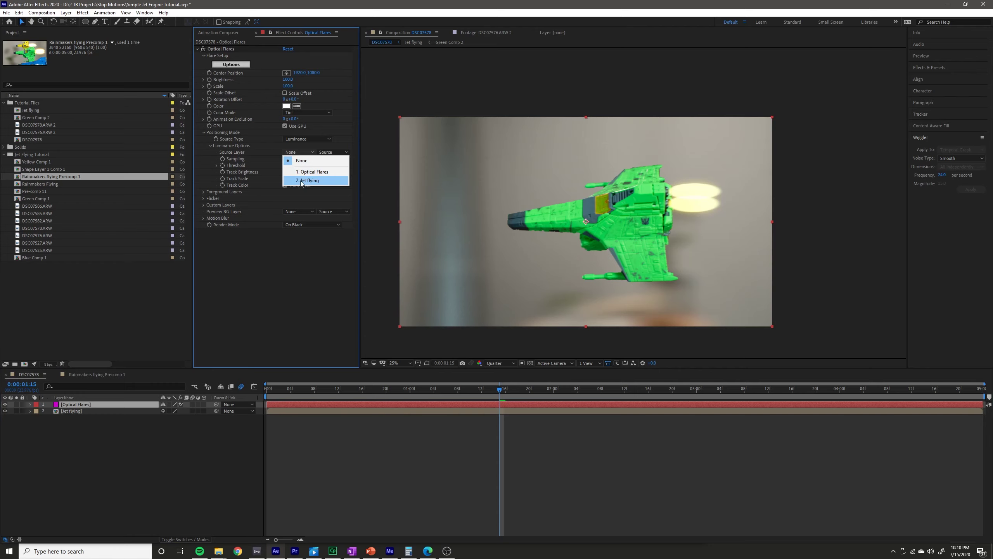
{"action": "left_click", "coordinate": [301, 181]}
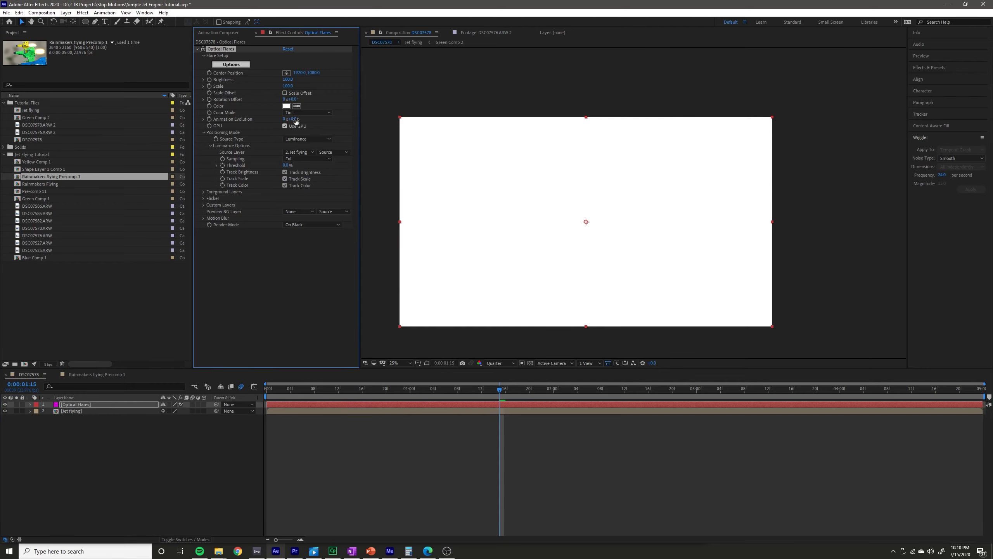
{"action": "left_click", "coordinate": [289, 79]}
{"action": "type", "text": "10"}
{"action": "key", "text": "Return"}
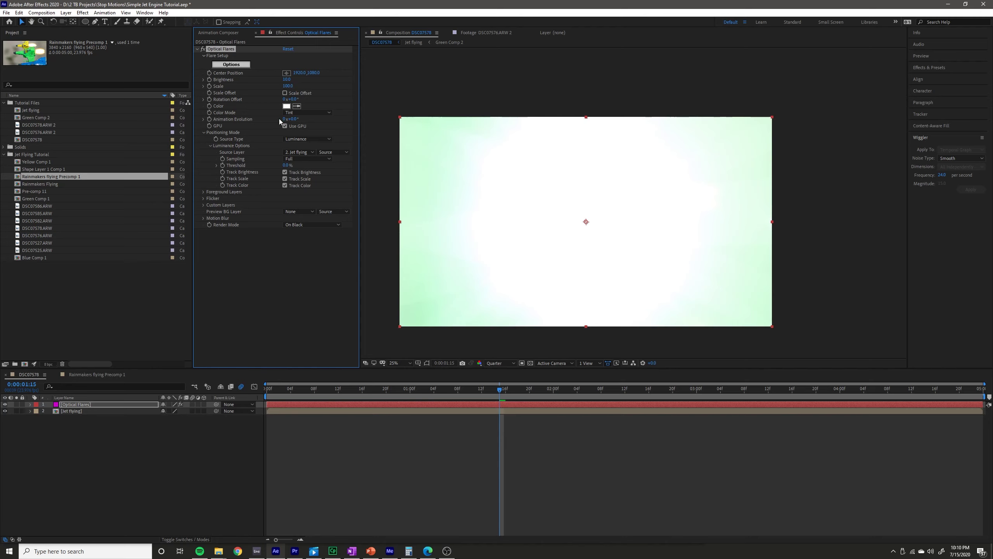
- Set the luminance threshold to 88% and scrub the timeline to check the flare
{"action": "left_click_drag", "start_coordinate": [285, 165], "coordinate": [325, 165]}
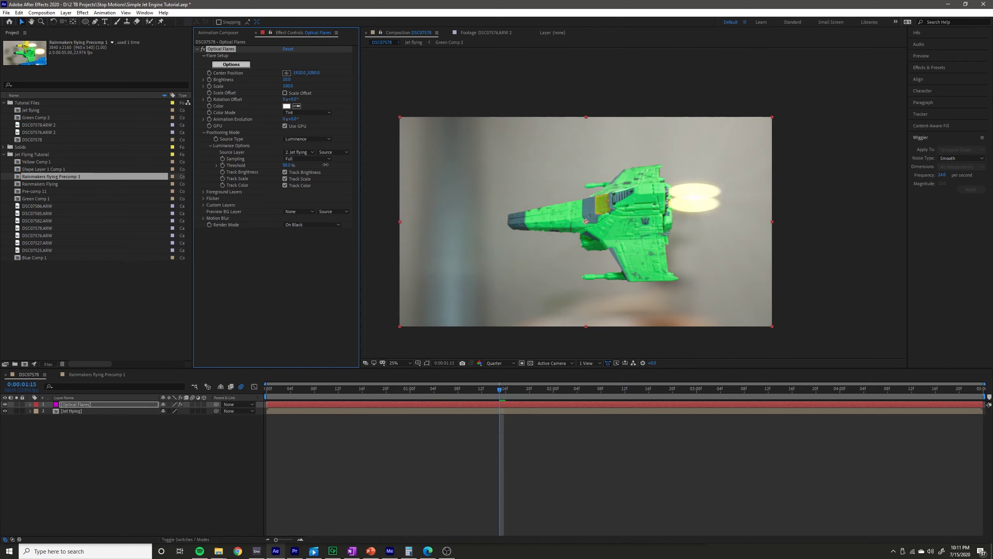
{"action": "left_click_drag", "start_coordinate": [322, 164], "coordinate": [324, 164]}
{"action": "scroll", "coordinate": [696, 207], "scroll_direction": "up", "scroll_amount": 2}
{"action": "scroll", "coordinate": [716, 203], "scroll_direction": "down", "scroll_amount": 2}
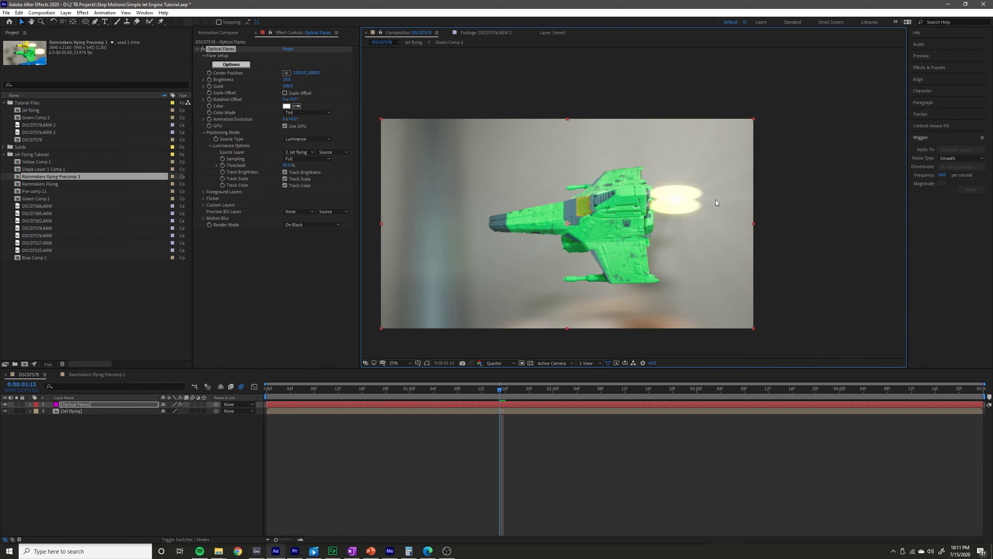
{"action": "left_click_drag", "start_coordinate": [540, 394], "coordinate": [617, 395]}
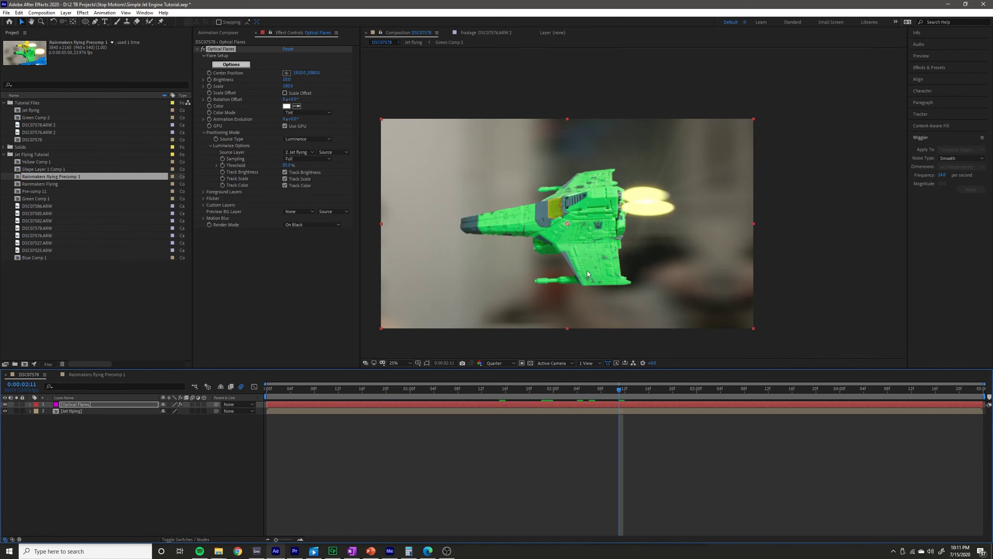
{"action": "left_click_drag", "start_coordinate": [650, 394], "coordinate": [577, 394]}
- In the enlarged Optical Flares editor, clear all existing lens elements
{"action": "left_click", "coordinate": [229, 64]}
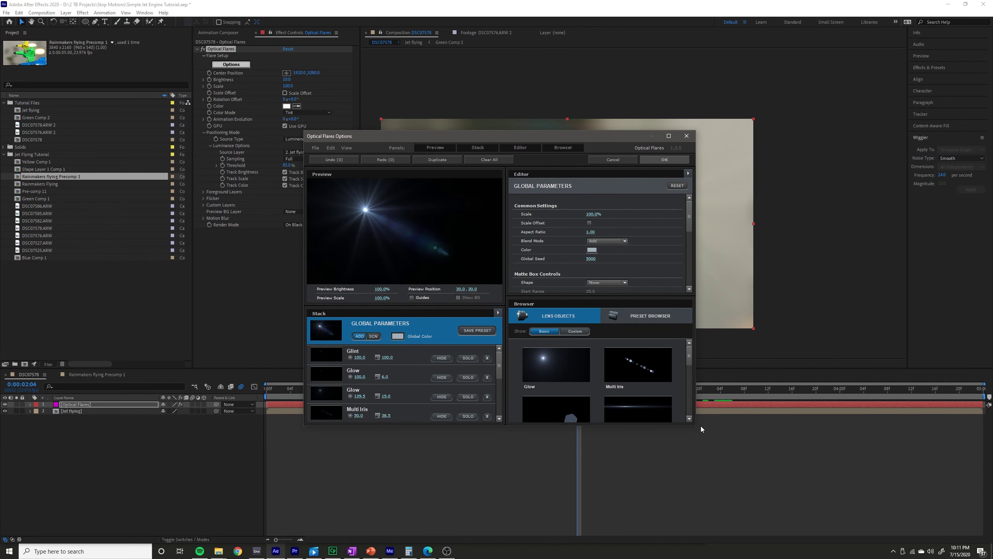
{"action": "left_click_drag", "start_coordinate": [699, 425], "coordinate": [806, 508]}
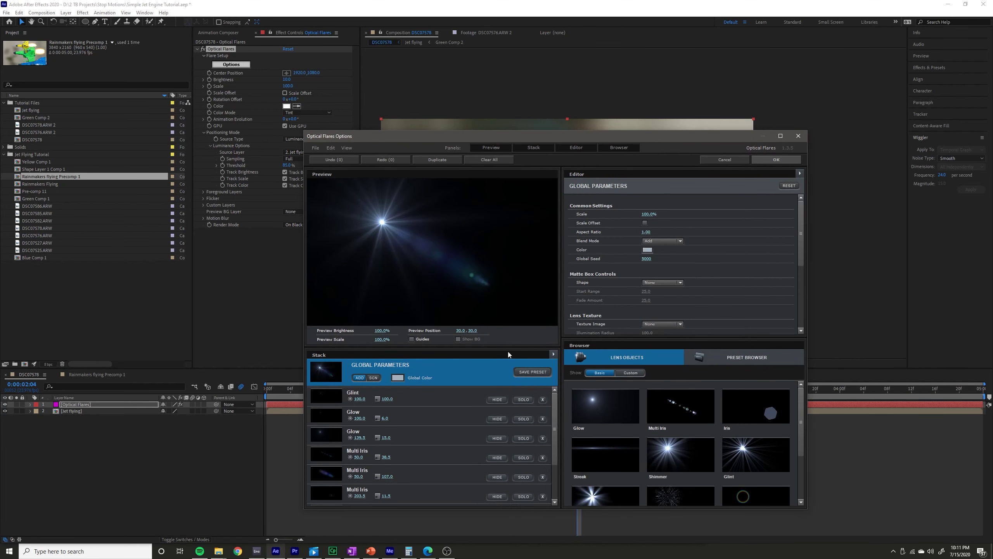
{"action": "left_click", "coordinate": [481, 159]}
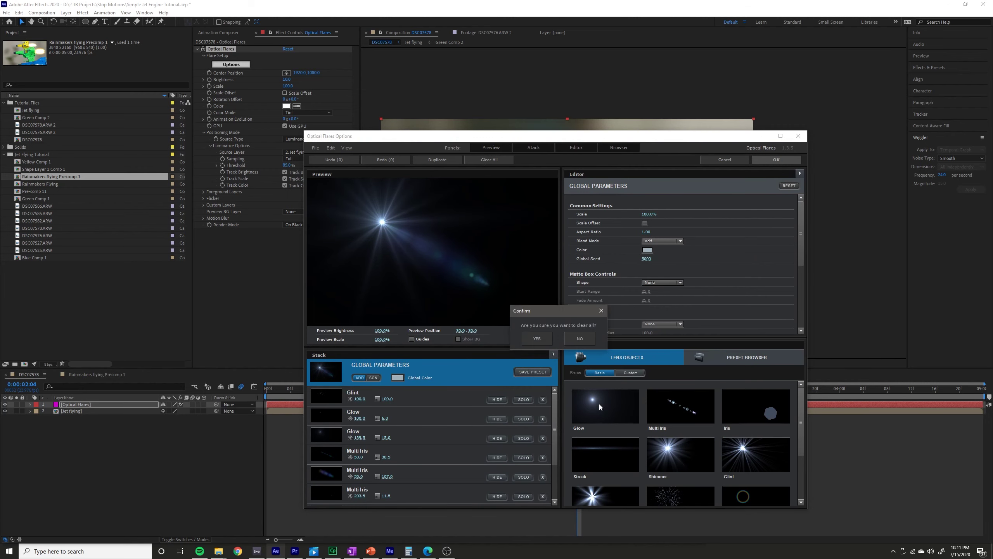
{"action": "left_click", "coordinate": [534, 336]}
- Add Streak, Glint, Spike Ball and Angle Streak elements, then apply the new lens
{"action": "left_click", "coordinate": [604, 453]}
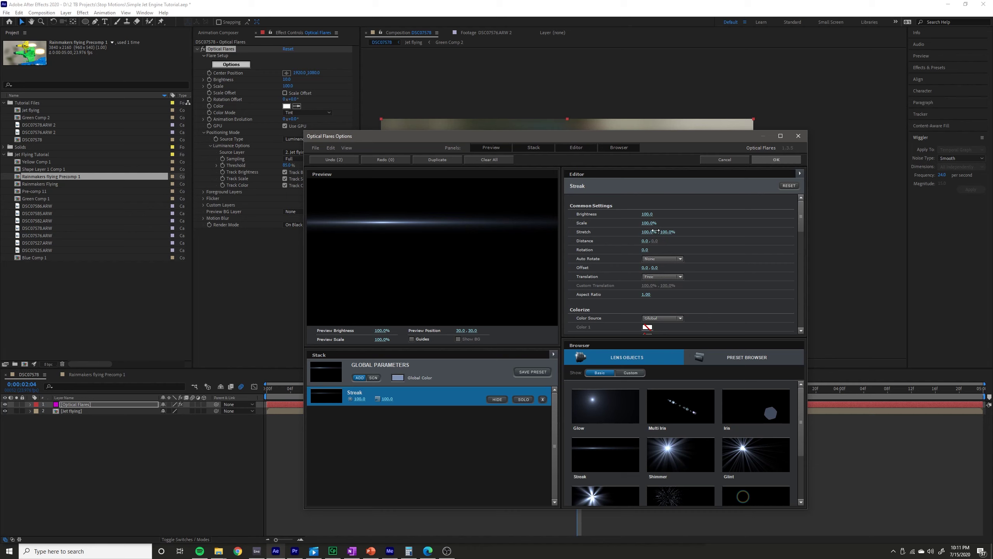
{"action": "scroll", "coordinate": [714, 452], "scroll_direction": "down", "scroll_amount": 1}
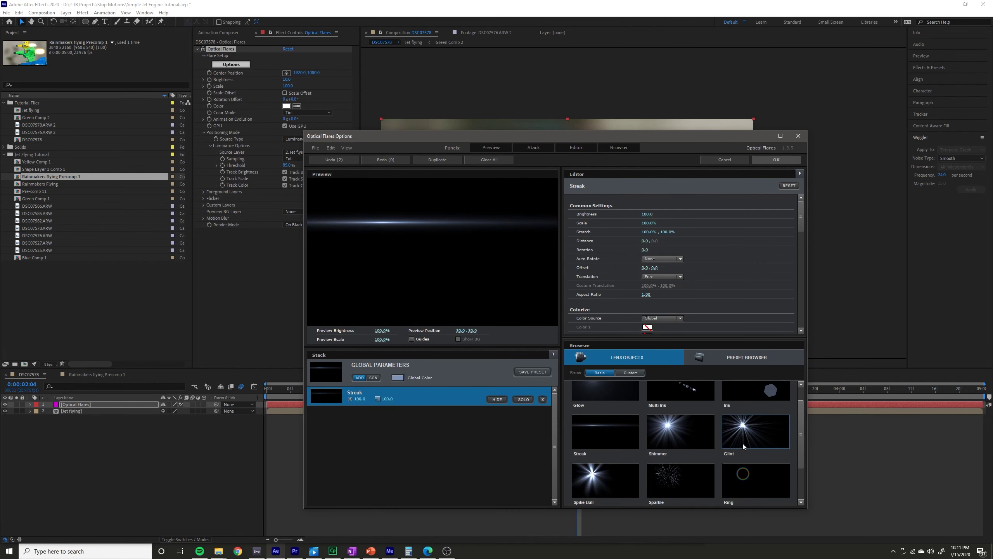
{"action": "left_click", "coordinate": [742, 445]}
{"action": "scroll", "coordinate": [618, 450], "scroll_direction": "down", "scroll_amount": 2}
{"action": "left_click", "coordinate": [615, 433]}
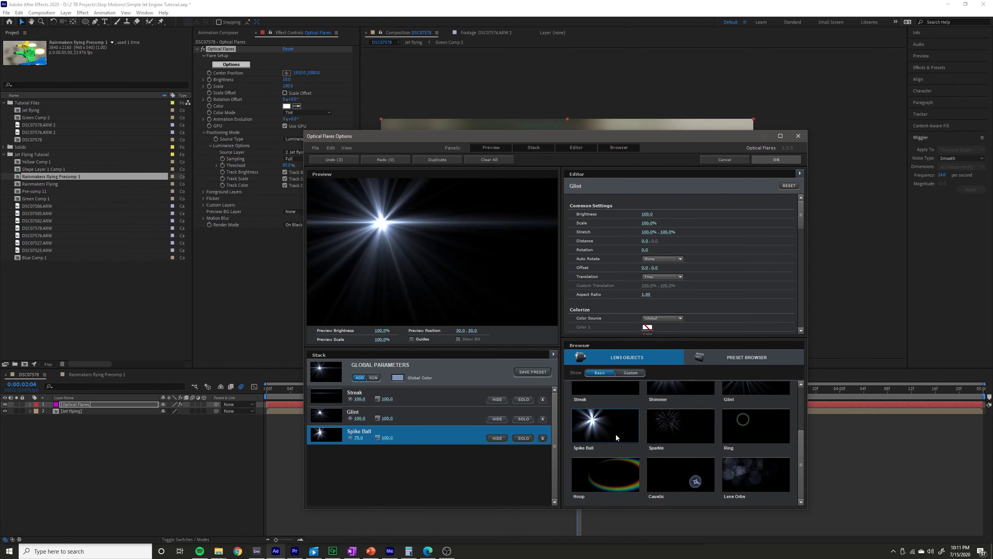
{"action": "left_click", "coordinate": [630, 372]}
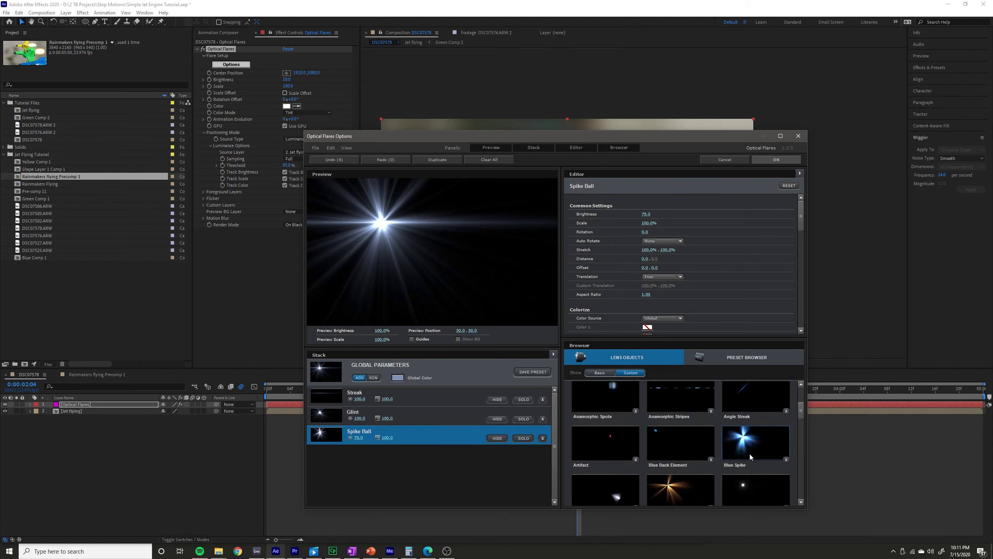
{"action": "scroll", "coordinate": [749, 446], "scroll_direction": "up", "scroll_amount": 2}
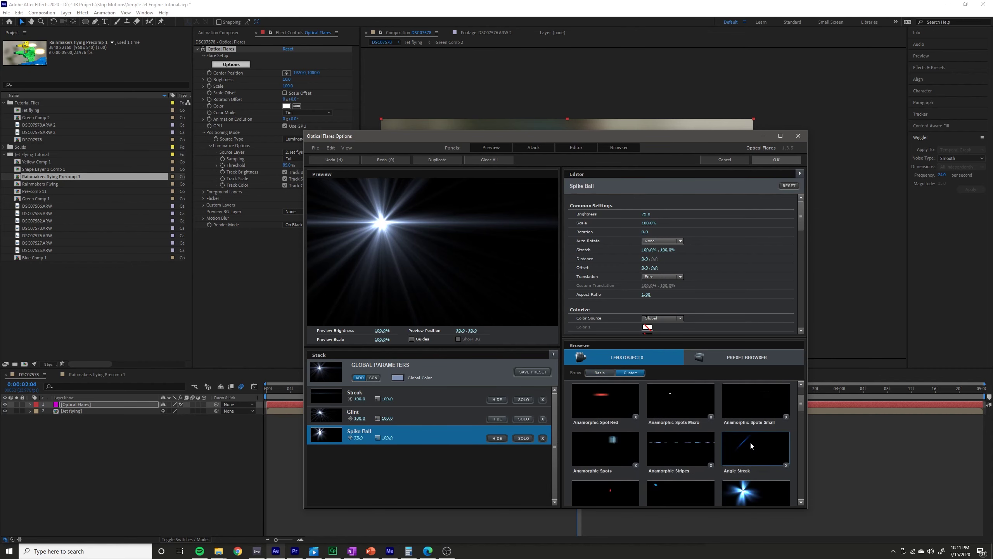
{"action": "left_click", "coordinate": [751, 452]}
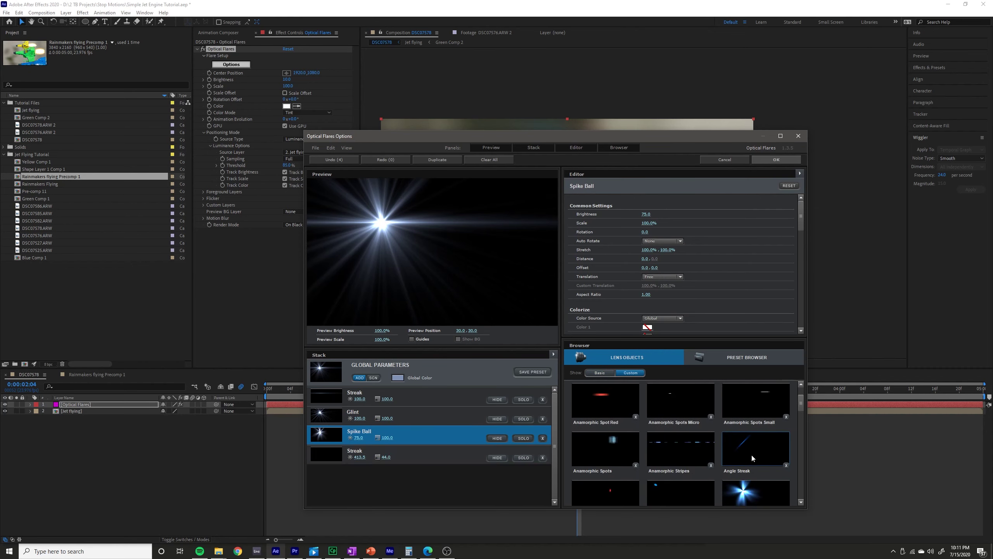
{"action": "left_click", "coordinate": [467, 371]}
{"action": "left_click", "coordinate": [768, 159]}
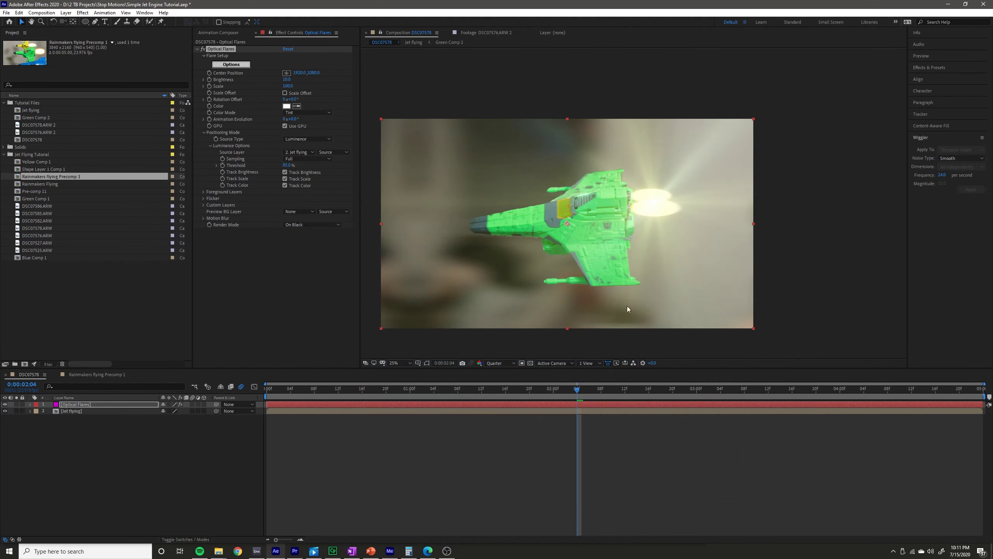
- Preview from the one-second mark and raise the Optical Flares threshold to 93%
{"action": "left_click_drag", "start_coordinate": [544, 389], "coordinate": [410, 390]}
{"action": "key", "text": "space"}
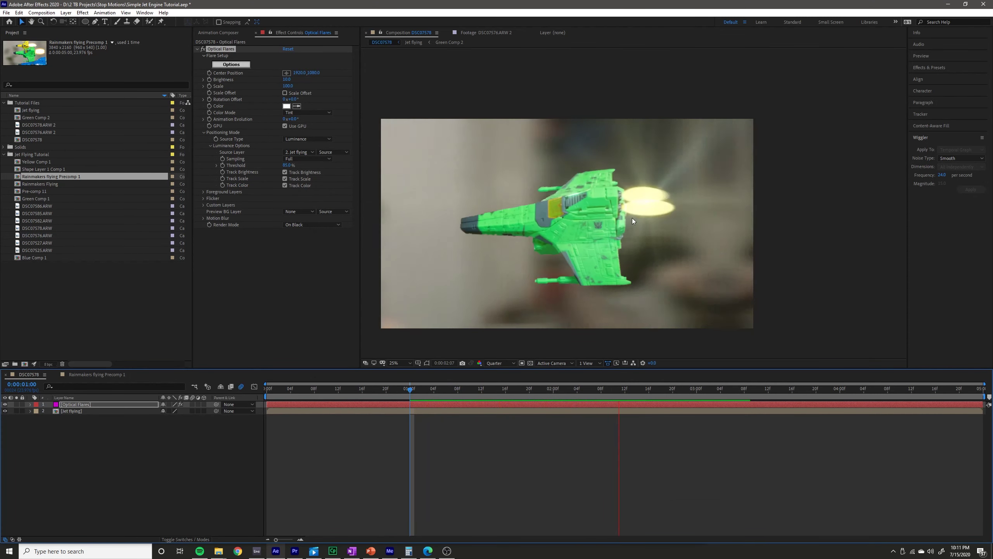
{"action": "scroll", "coordinate": [624, 221], "scroll_direction": "down", "scroll_amount": 1}
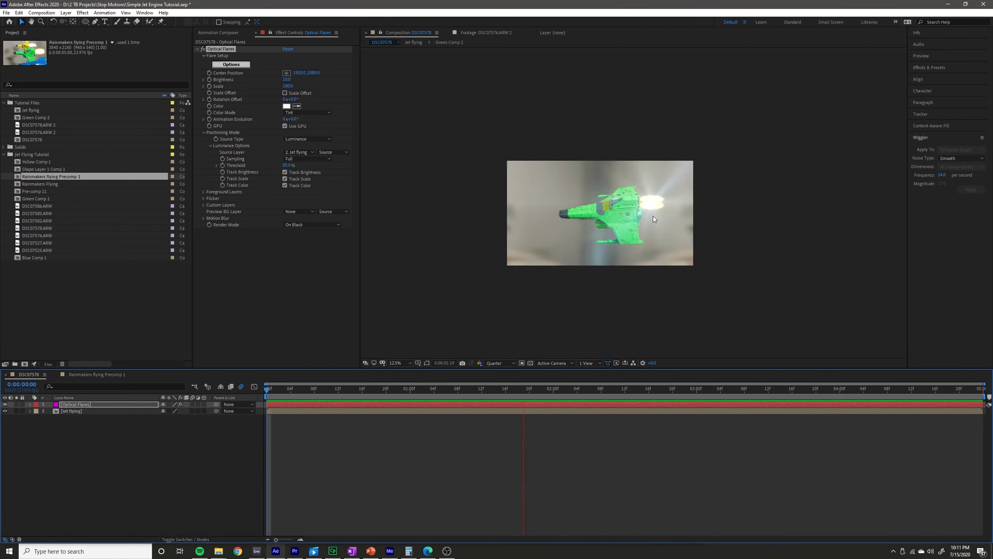
{"action": "left_click_drag", "start_coordinate": [288, 166], "coordinate": [292, 166]}
{"action": "key", "text": "space"}
- Replay the animation from the first frame to check the flickering glint
{"action": "left_click", "coordinate": [404, 407]}
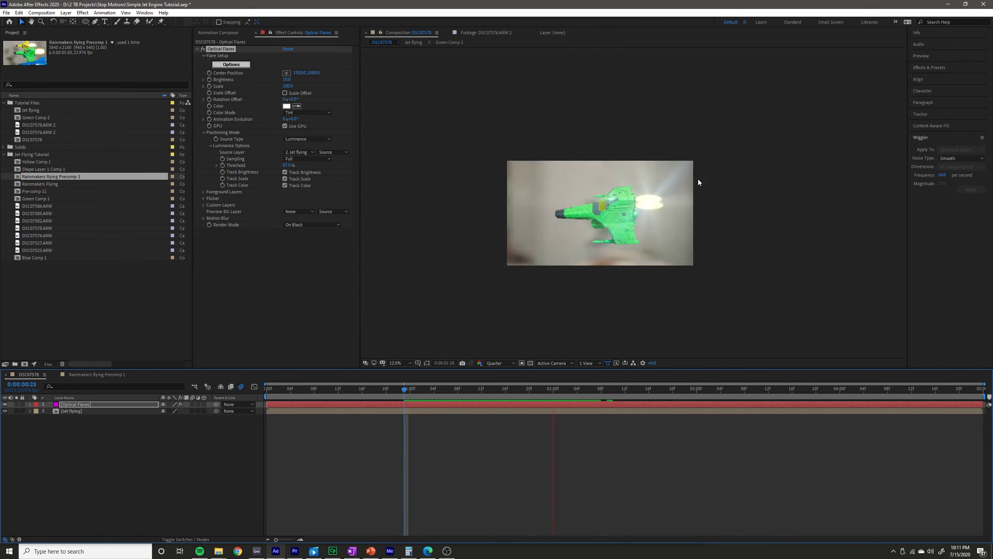
{"action": "left_click", "coordinate": [667, 506]}
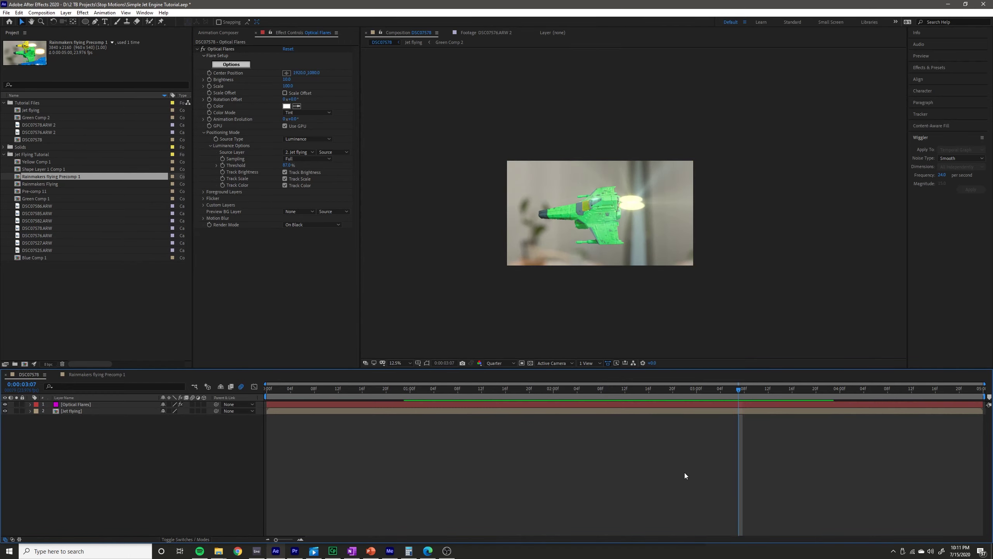
{"action": "left_click", "coordinate": [395, 389]}
{"action": "key", "text": "space"}
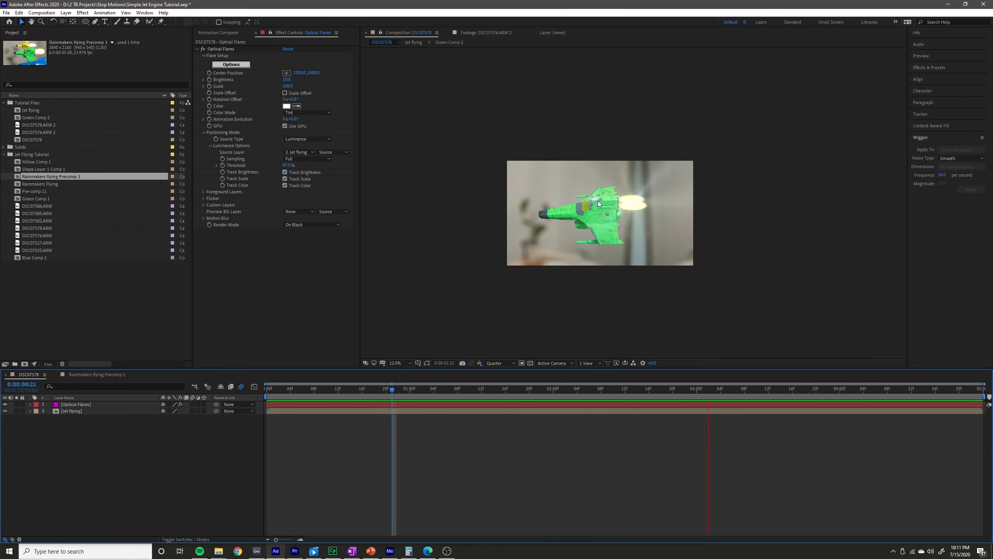
{"action": "key", "text": "Home"}
{"action": "key", "text": "space"}
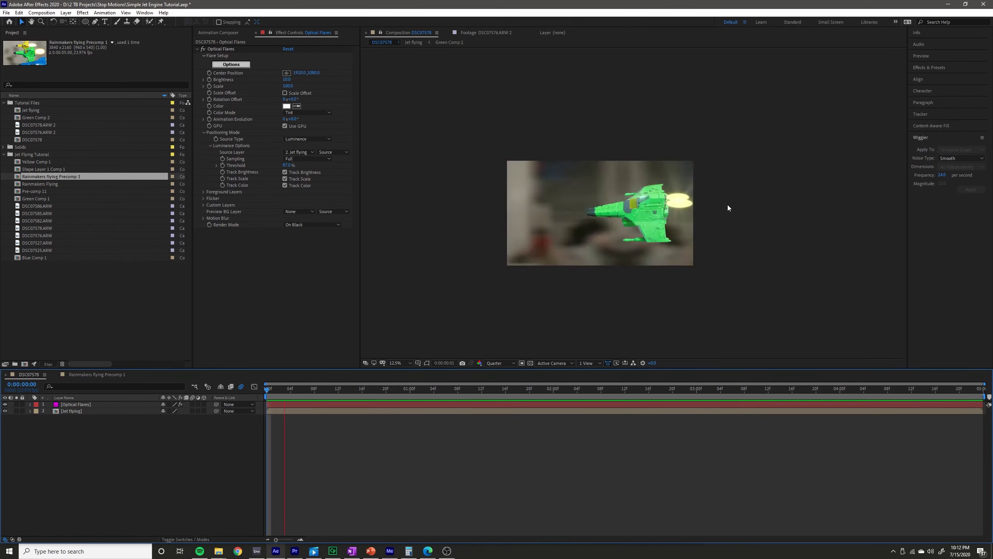